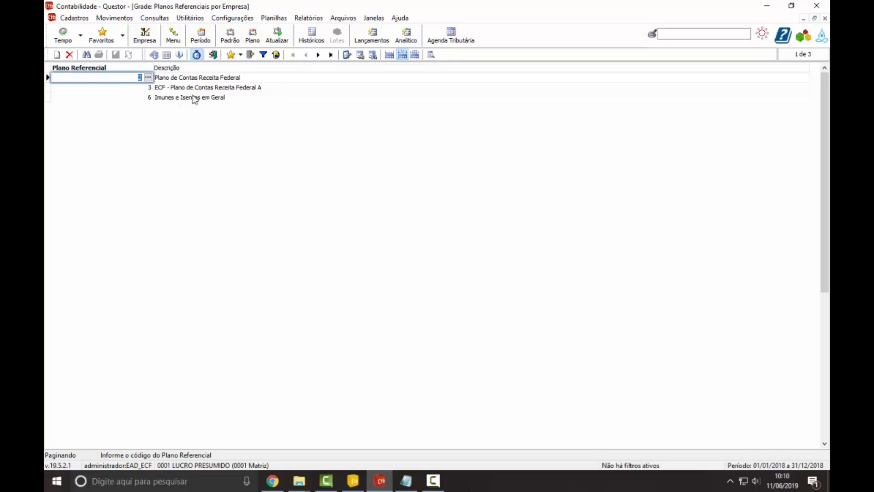
Step: Examine the referential plans available for a new company record, including Imunes e Isentas em Geral, and discard the new record
click(57, 56)
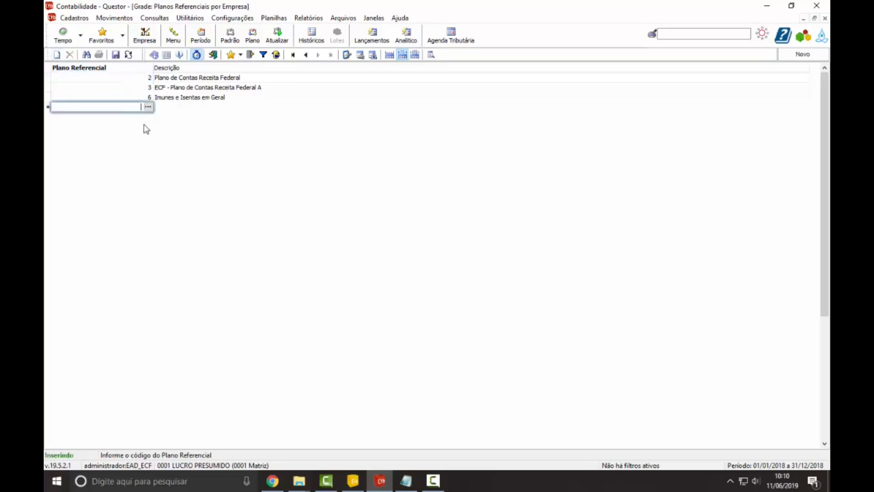
click(148, 106)
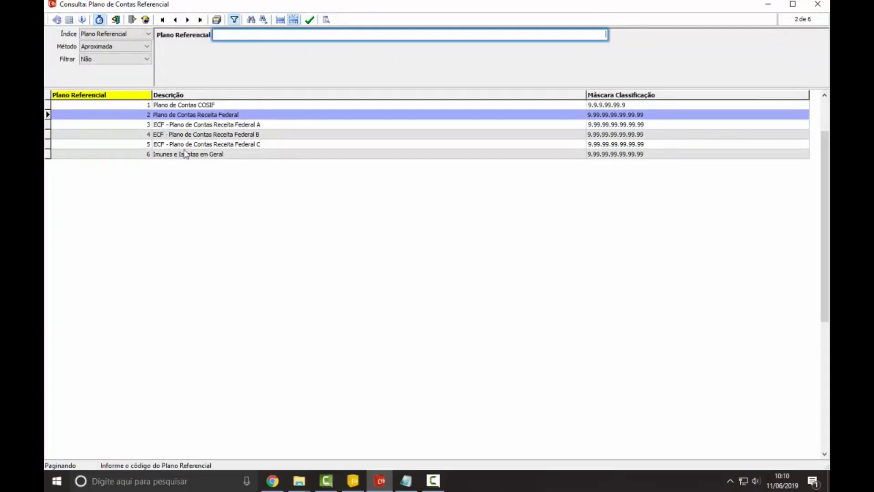
click(222, 156)
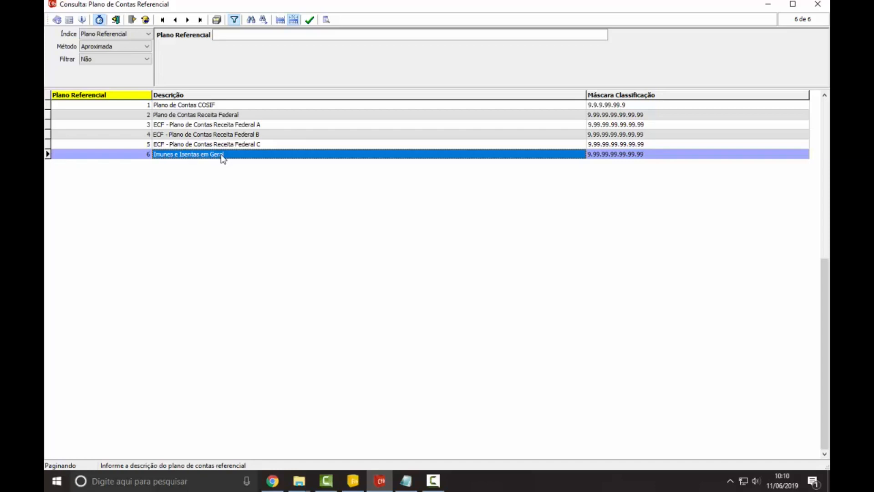
click(434, 480)
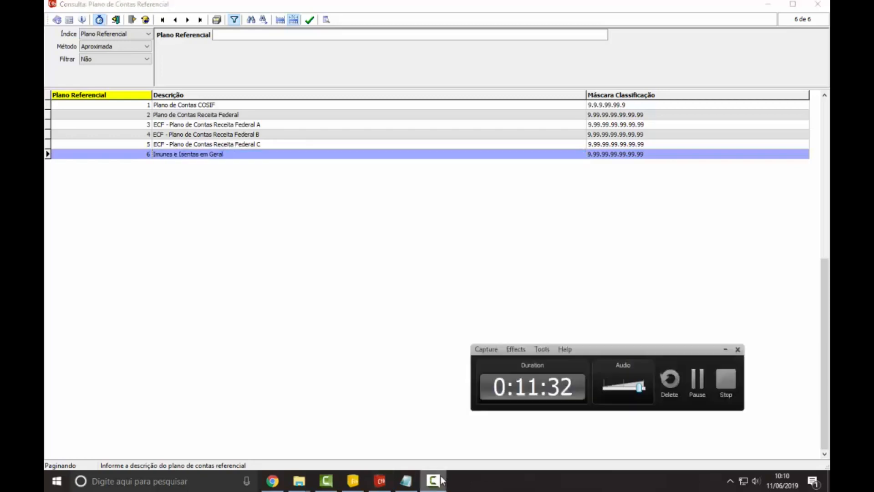
click(441, 479)
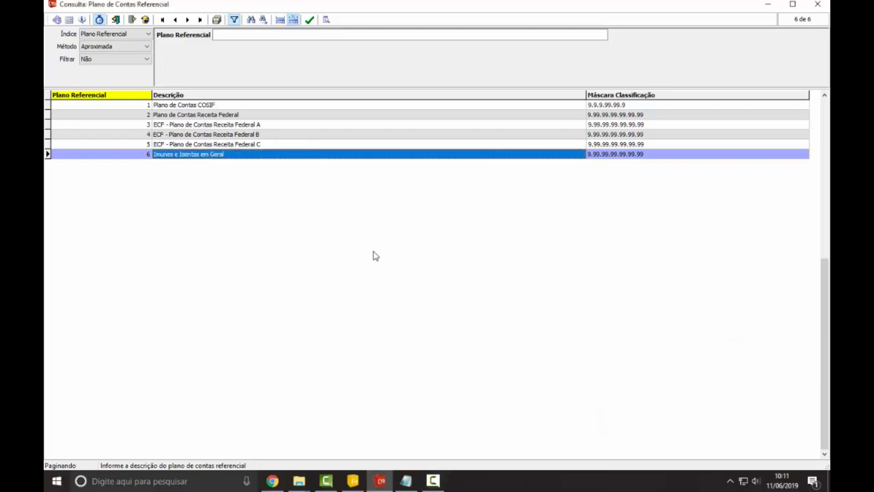
key(Escape)
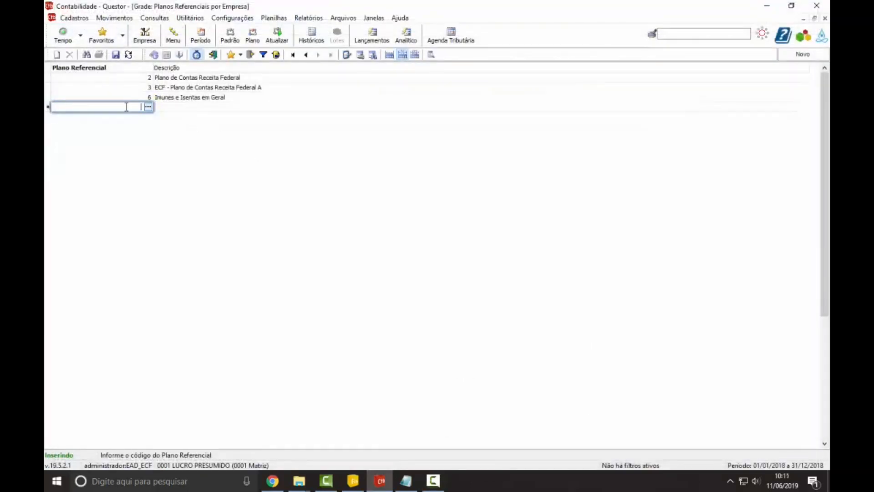
key(Escape)
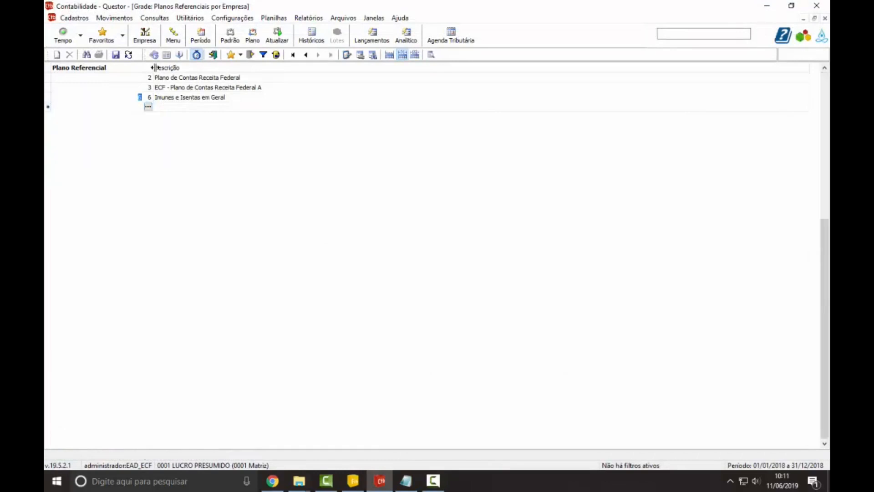
Step: Review the referential plans already registered for the company, ending on Plano de Contas Receita Federal, and close the grid
key(Down)
key(Up)
key(Up)
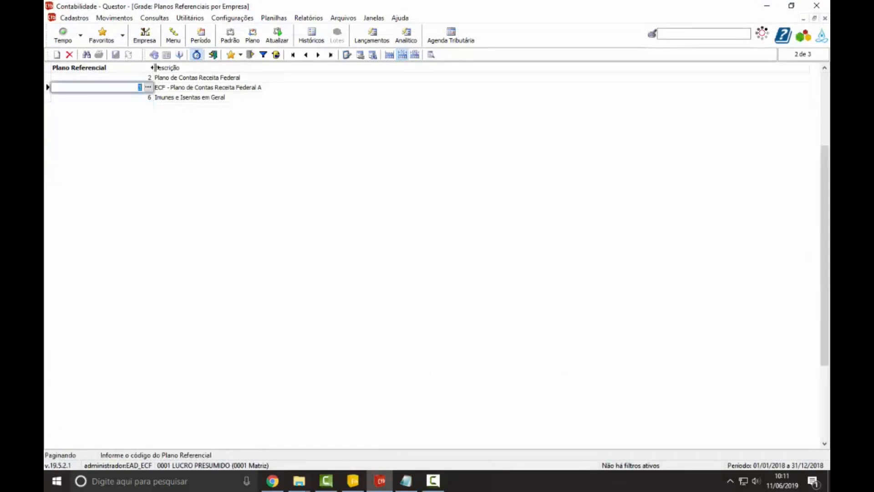
click(203, 78)
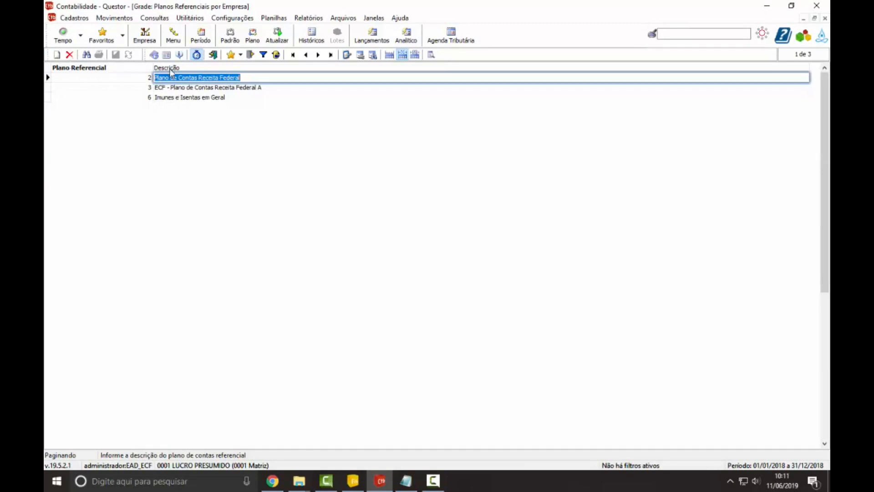
click(213, 55)
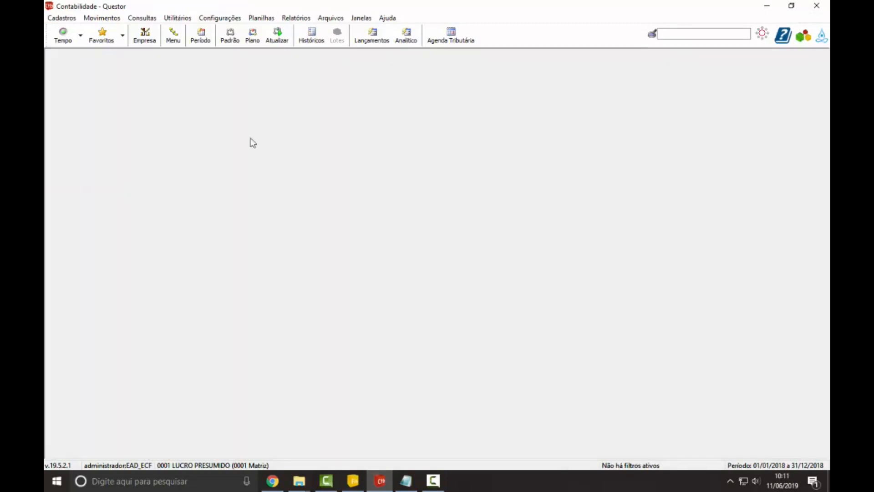
Step: Switch to the Google Slides presentation in Chrome and highlight the 2º Passo text about identifying the company's chart of accounts
click(276, 479)
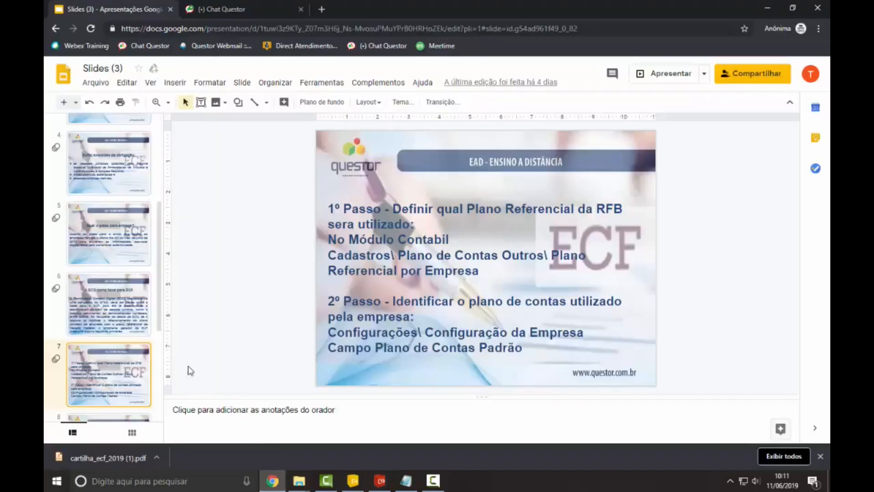
click(364, 316)
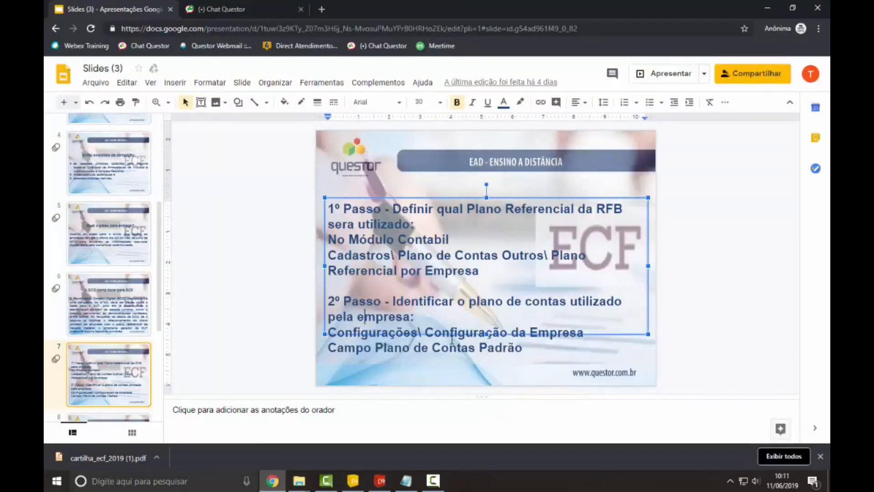
drag(473, 303, 561, 313)
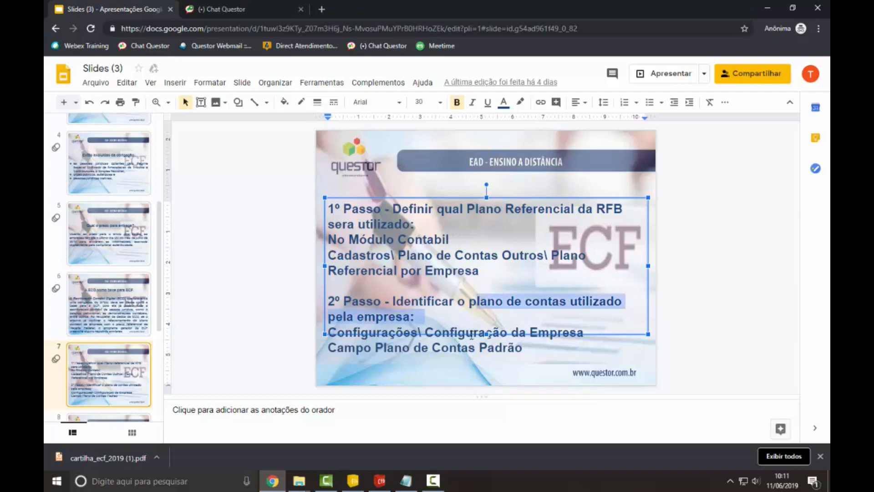
Step: Switch to Questor, check the Plano de Contas Padrão in the company's accounting configuration, and close the configuration
click(381, 481)
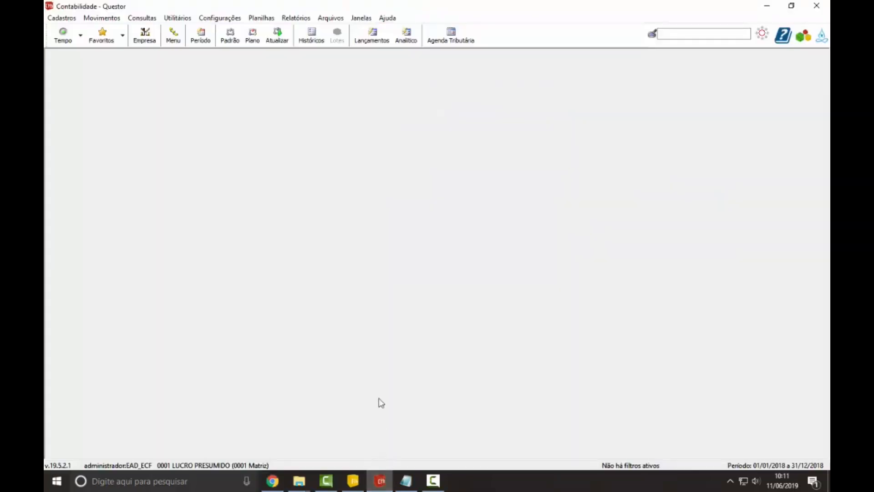
click(220, 18)
click(238, 43)
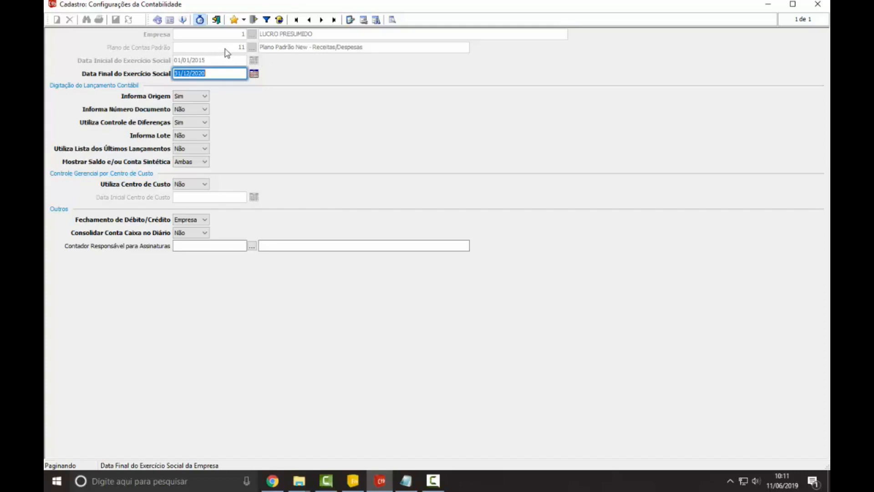
click(216, 19)
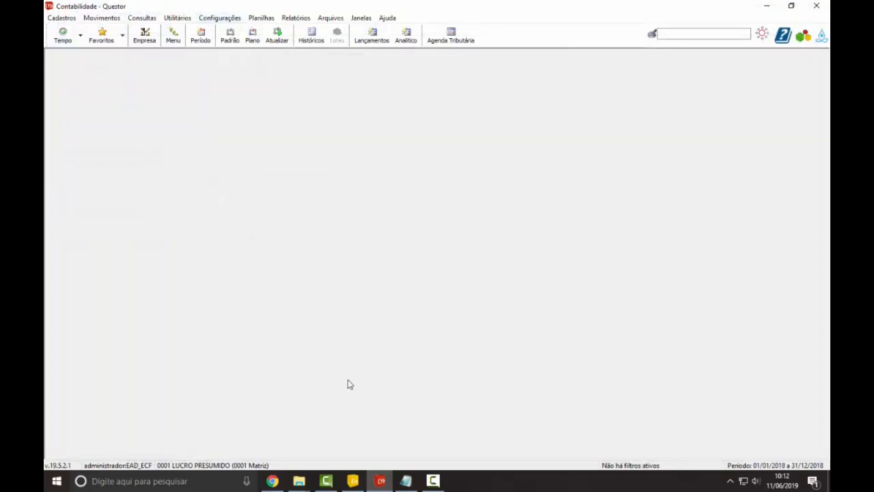
Step: Switch to the presentation in Chrome, present it through the 3º Passo slide on relating the plans, and exit the slideshow
click(272, 481)
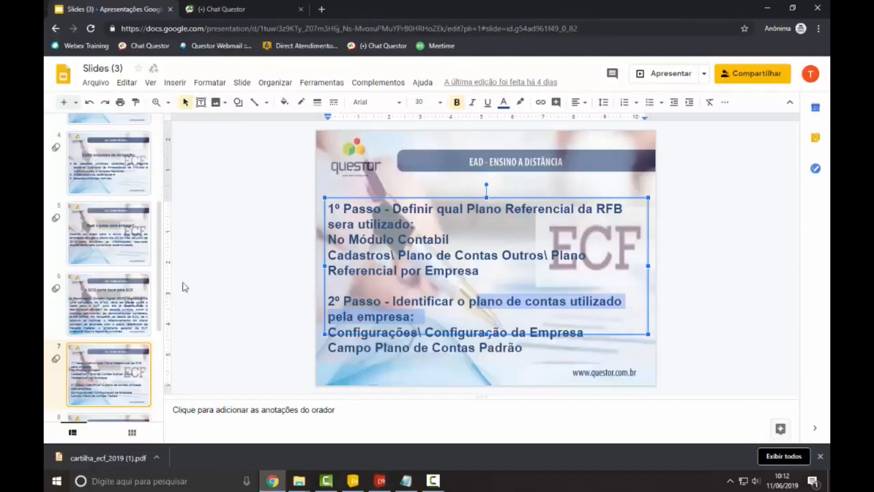
click(703, 74)
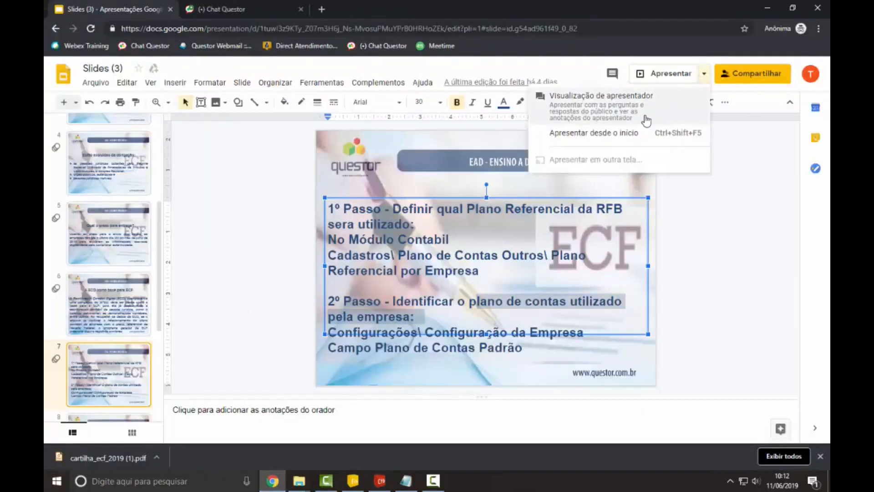
click(675, 75)
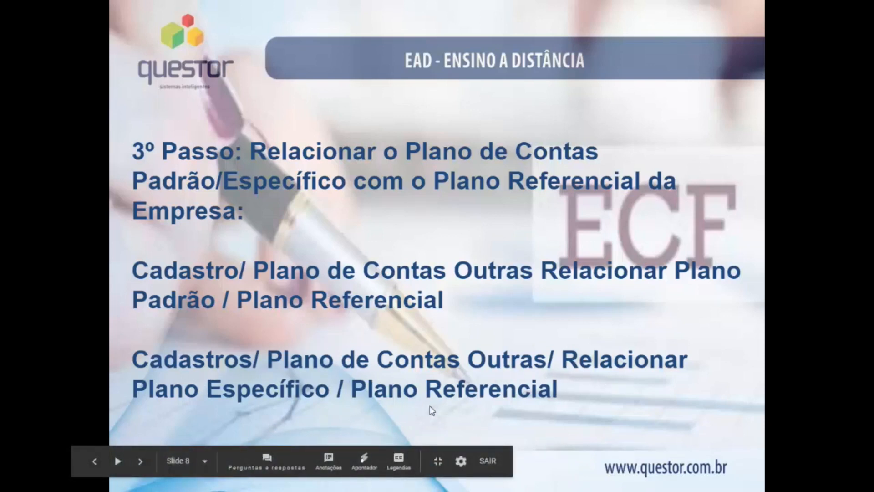
key(Escape)
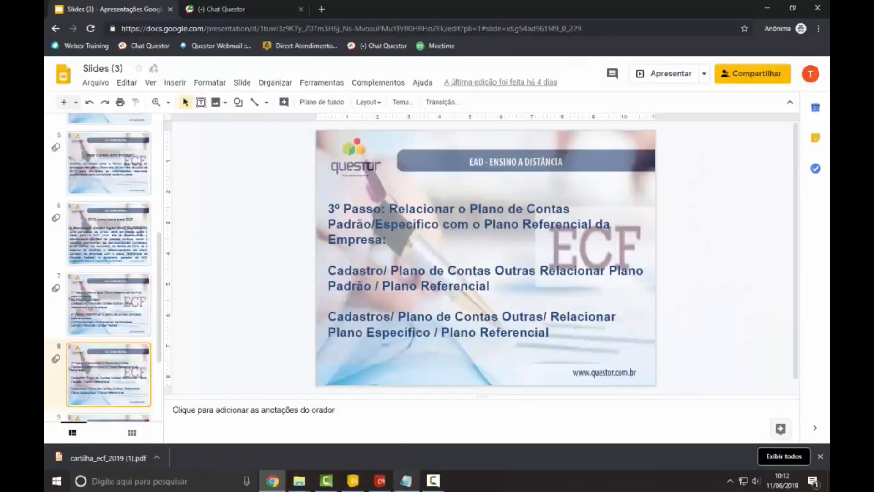
Step: Return to Questor and recheck the company's Plano de Contas Padrão in its accounting configuration, closing the form again
click(380, 481)
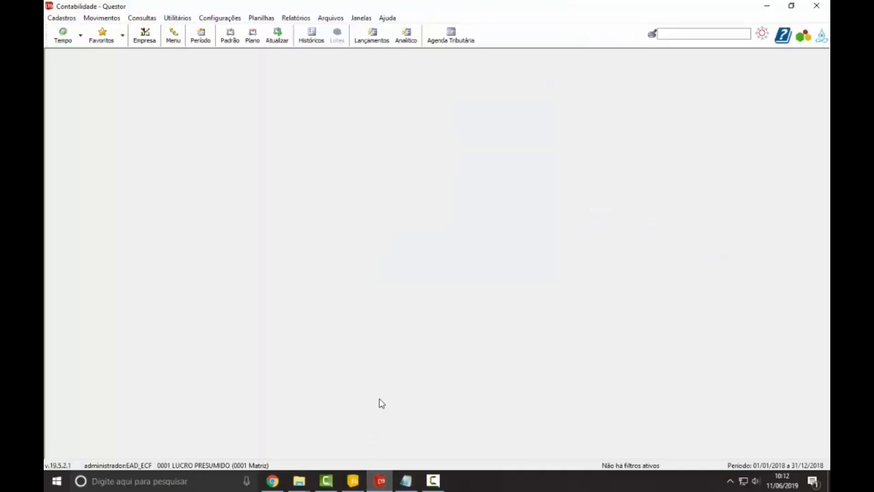
click(67, 19)
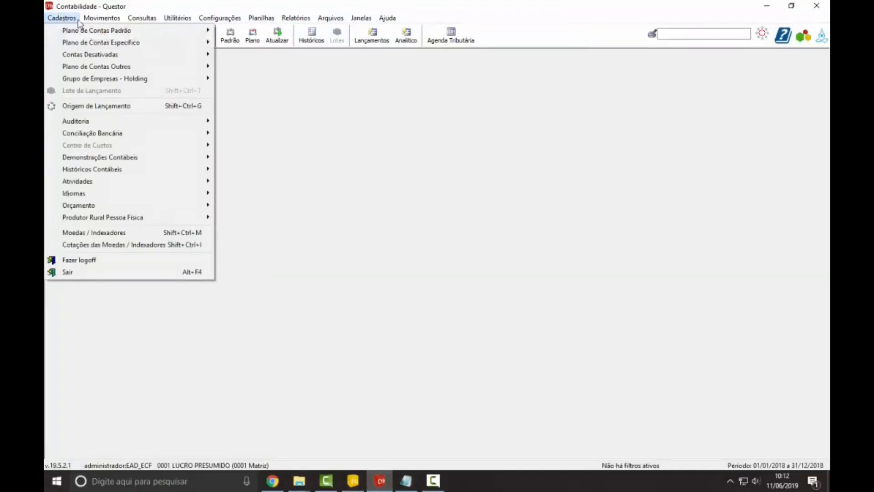
mouse_move(211, 22)
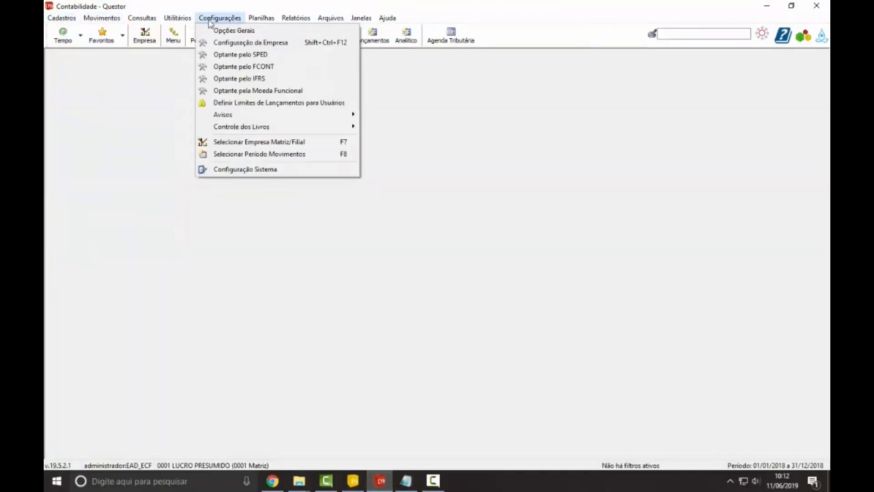
click(237, 43)
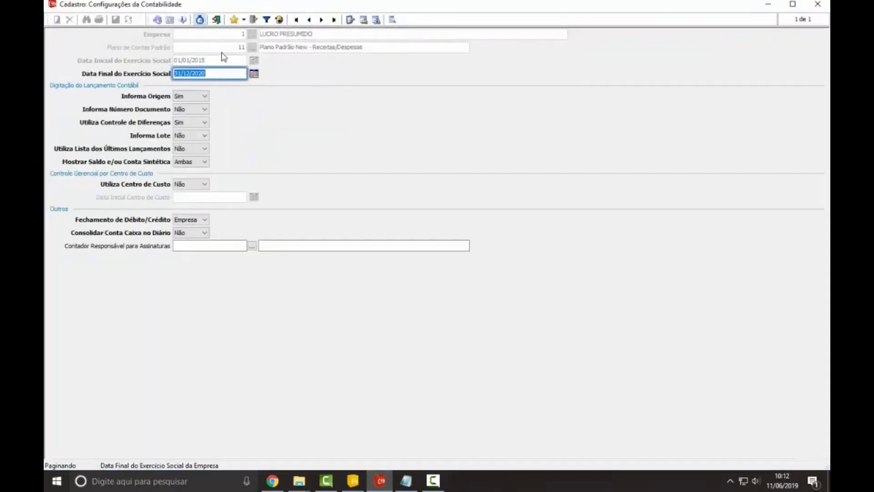
key(Escape)
Step: Open Relacionar Plano Padrão / Plano Referencial with standard plan 11 and referential plan 3, and load the accounts to relate
click(61, 17)
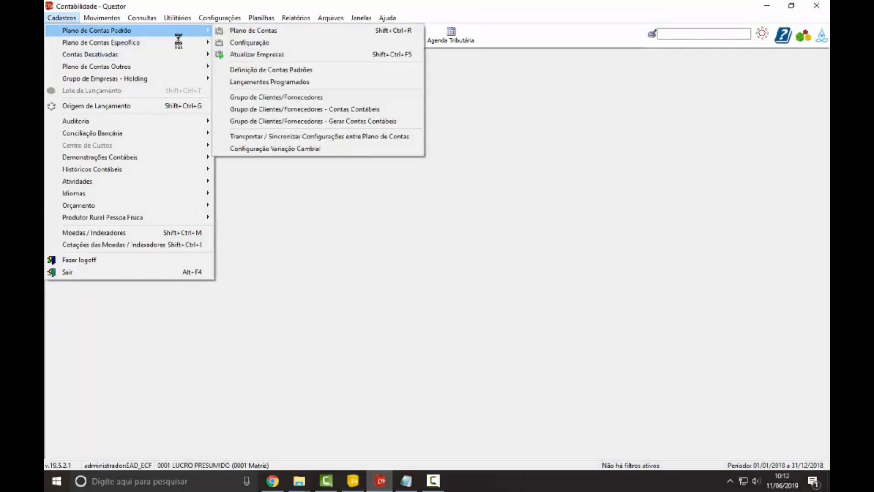
mouse_move(140, 69)
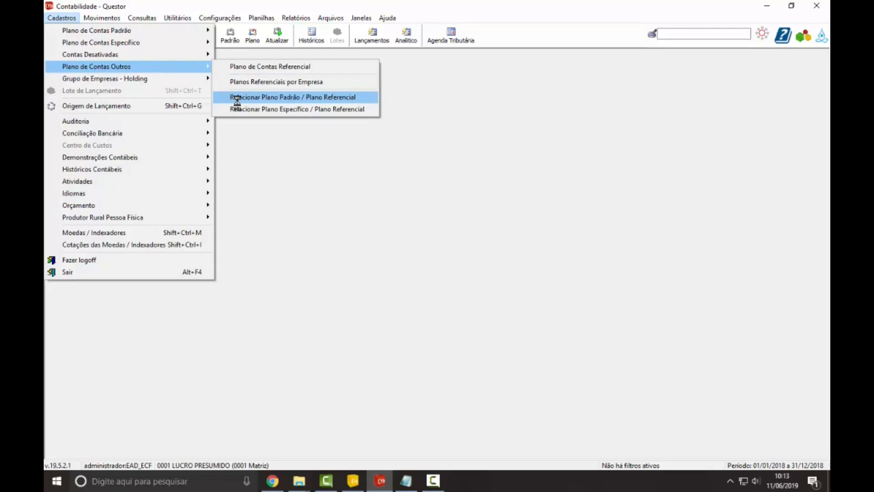
click(273, 97)
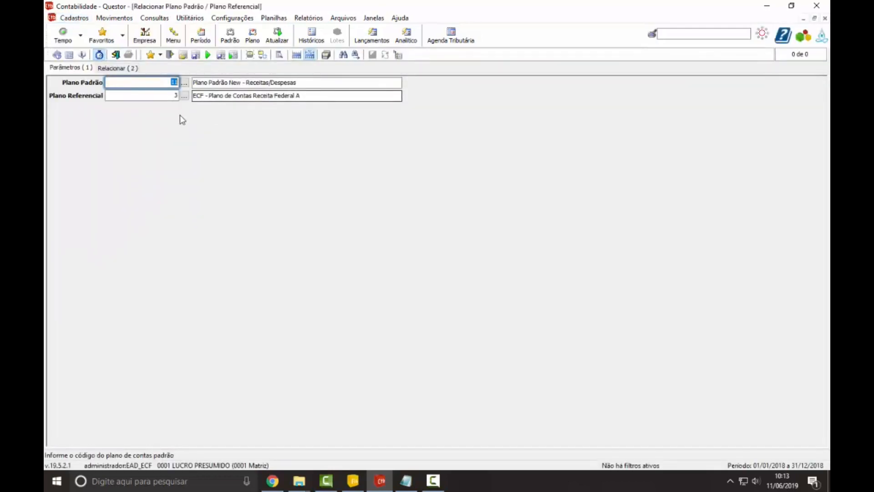
text(11)
key(Tab)
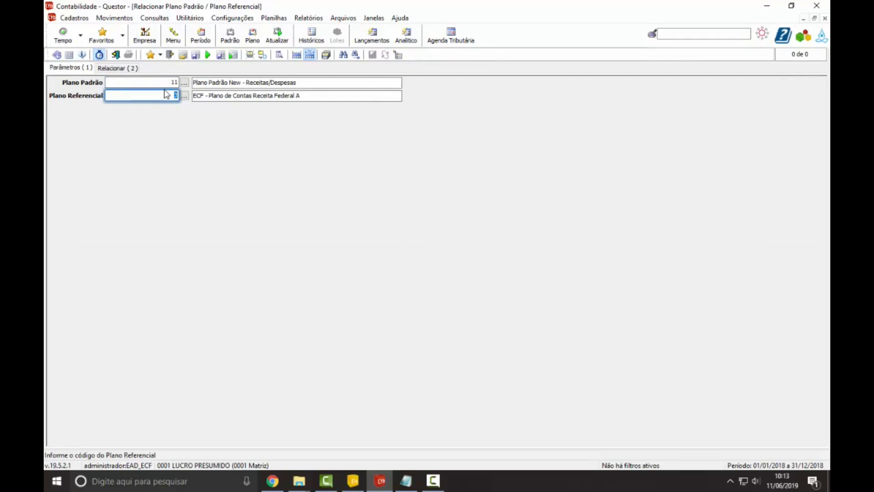
key(Return)
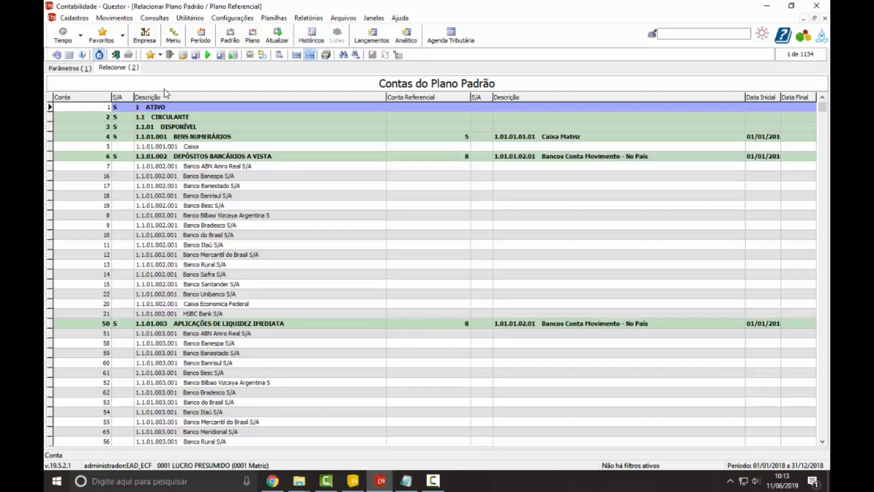
Step: Compare the Conta Referencial of the synthetic account Depósitos Bancários a Vista with that of Banco ABN Amro Real below it
click(448, 157)
click(430, 168)
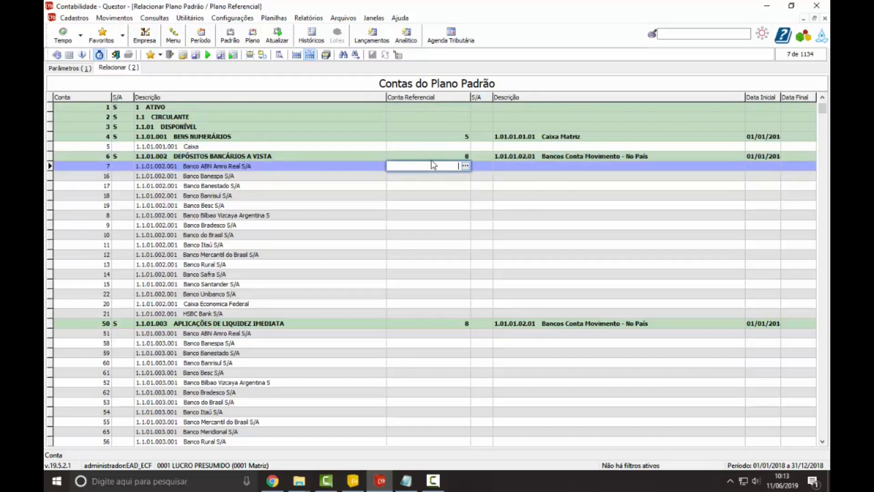
click(430, 156)
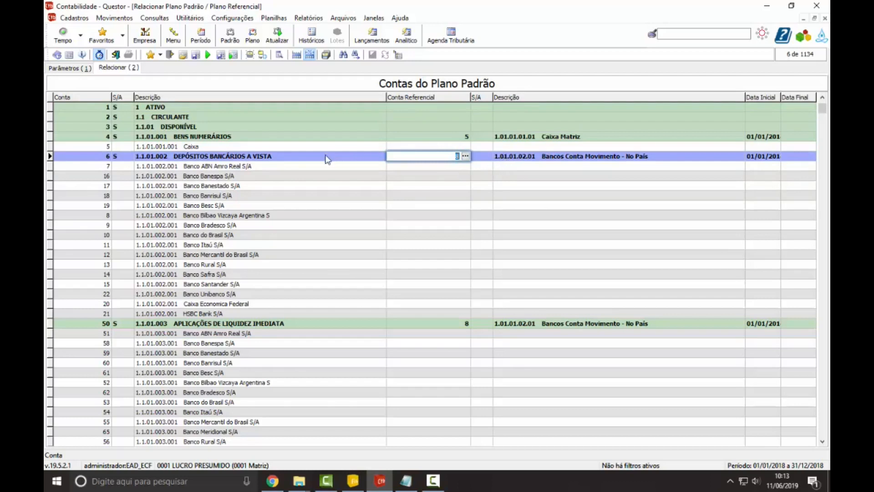
click(121, 157)
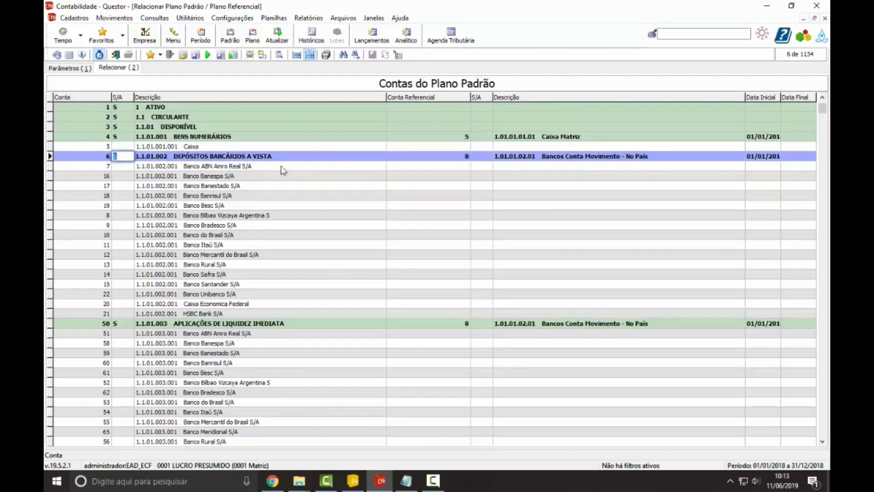
click(454, 157)
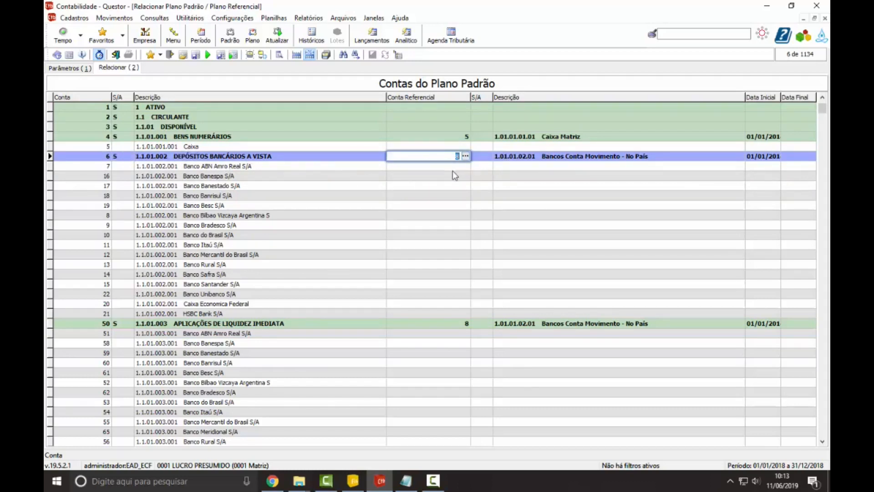
click(457, 168)
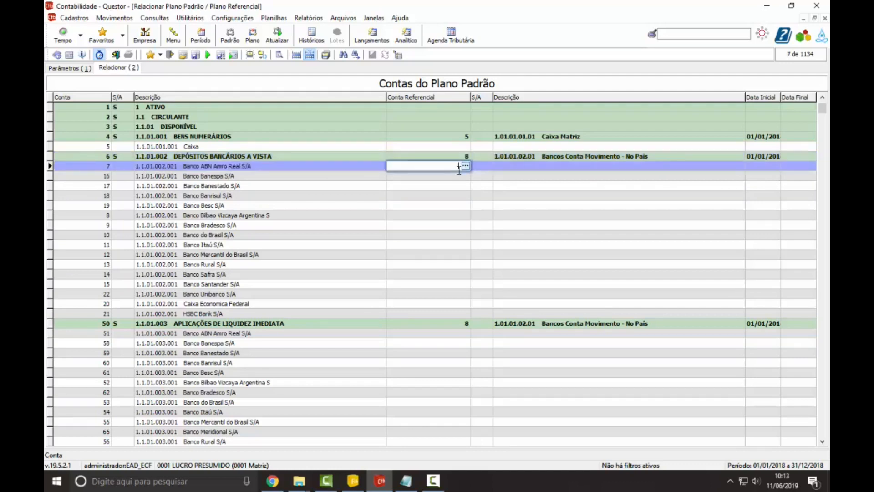
Step: Examine the Conta Referencial of the individual bank accounts under Depósitos Bancários a Vista and return to that synthetic account
key(Down)
key(Down)
key(Down)
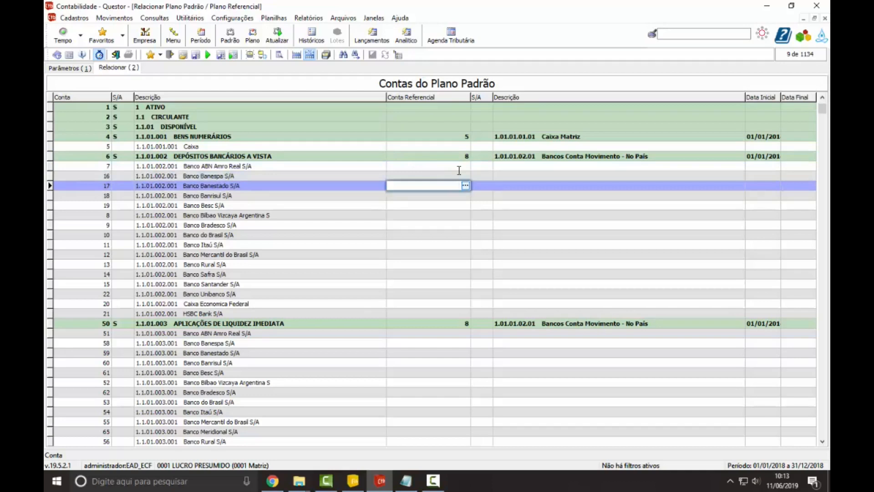
key(Down)
key(Down)
key(Down)
key(Down)
key(Down)
key(Down)
key(Down)
key(Up)
key(Up)
key(Up)
key(Up)
key(Up)
key(Up)
key(Up)
key(Up)
key(Up)
key(Up)
key(Up)
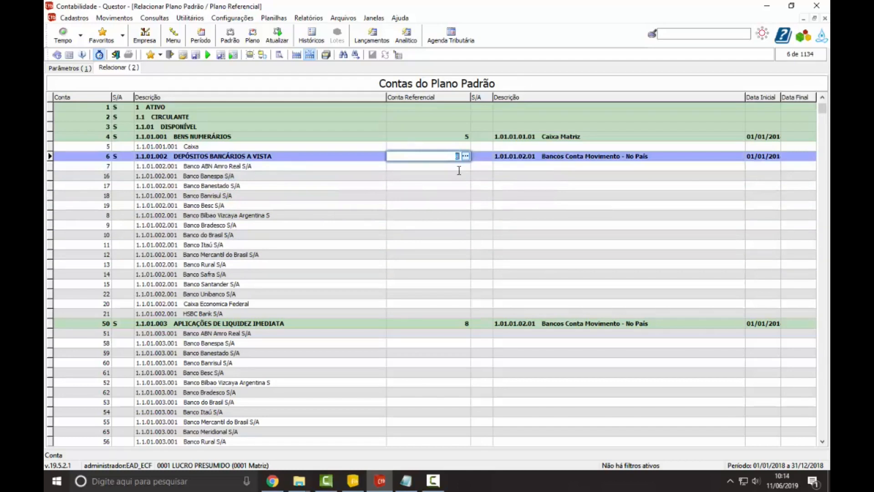
Step: Check the Conta Referencial of the bank accounts from Banco ABN Amro Real down to HSBC Bank and back up to Banco Banestado
key(Down)
key(Down)
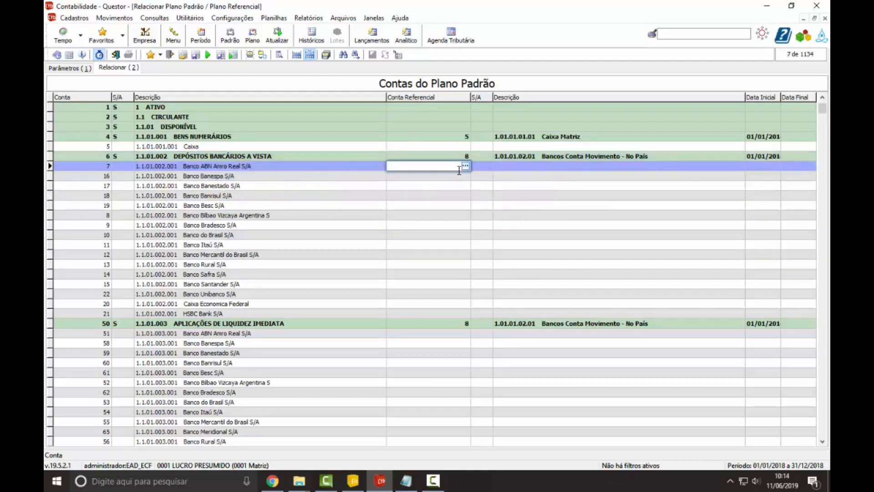
key(Down)
key(Down)
key(Down)
key(Down)
key(Down)
key(Down)
key(Down)
key(Down)
key(Down)
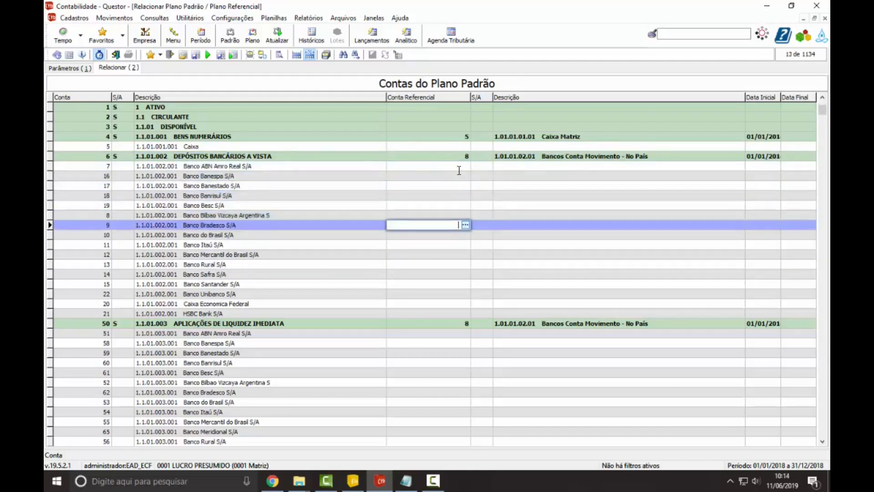
key(Down)
key(Down)
key(Down)
key(Down)
key(Down)
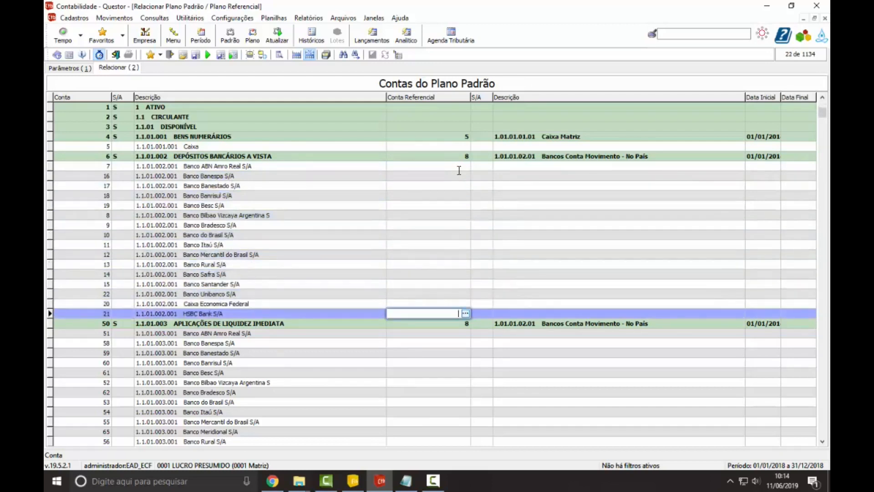
key(Up)
key(Up)
key(Up)
key(Up)
key(Up)
key(Up)
key(Up)
key(Up)
key(Up)
key(Up)
key(Up)
key(Up)
key(Up)
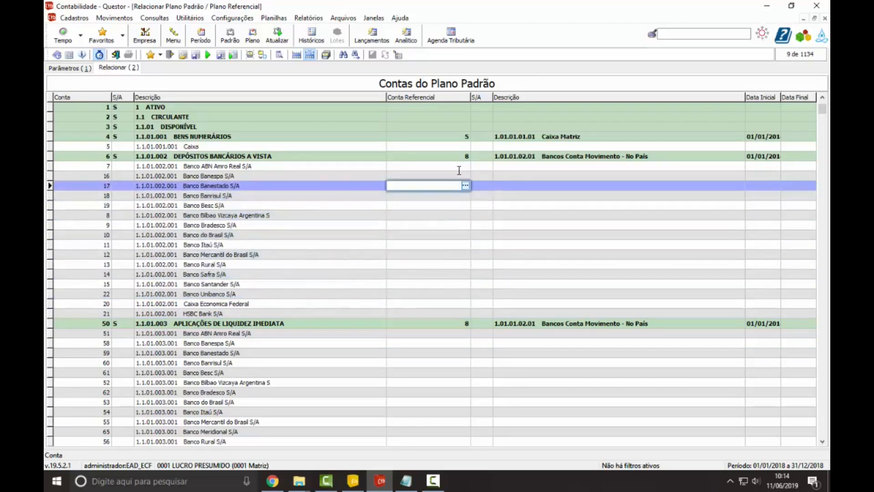
Step: Set the Conta Referencial of Banco Bradesco under Depósitos Bancários a Vista to 9
key(Down)
key(Down)
key(Down)
key(Down)
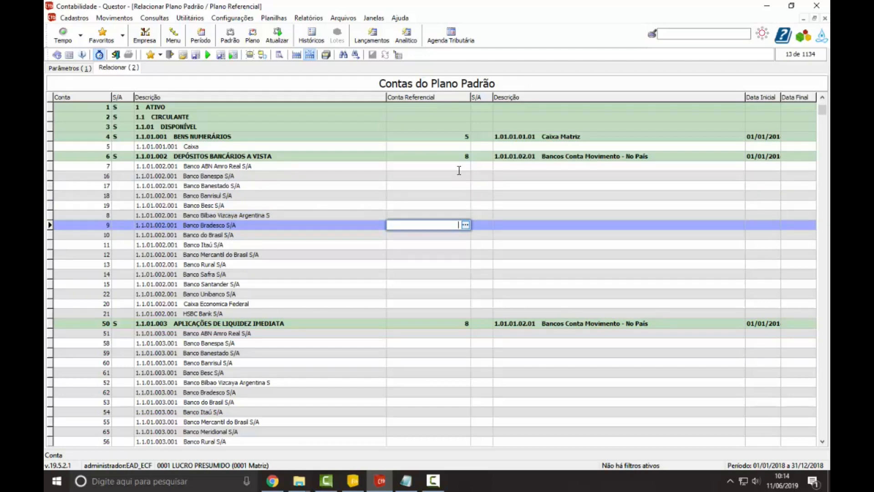
text(9)
key(Up)
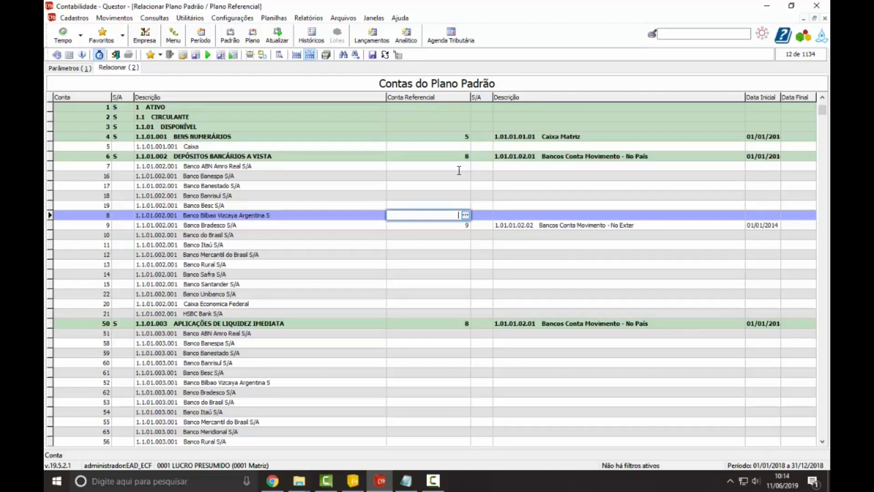
Step: Compare Banco Bradesco's Conta Referencial with the other bank accounts and the synthetic account Depósitos Bancários a Vista
key(Down)
key(Up)
key(Up)
key(Up)
key(Up)
key(Up)
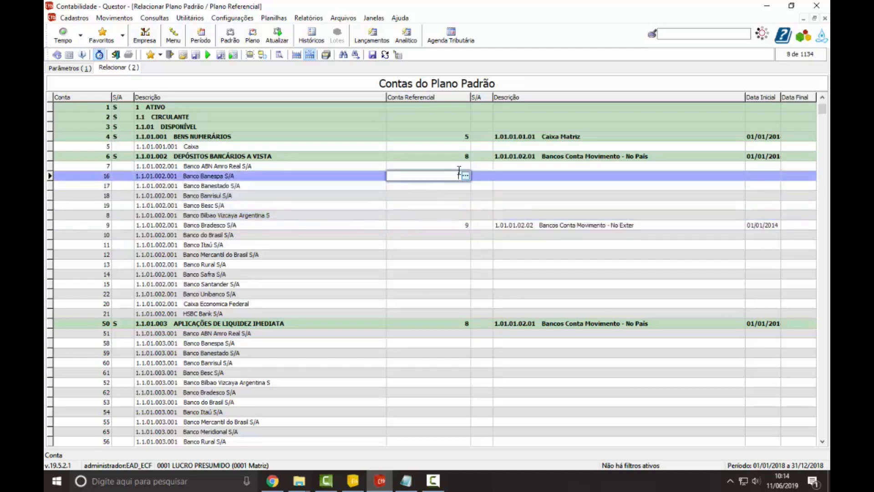
key(Up)
key(Down)
key(Down)
key(Down)
key(Down)
key(Down)
key(Up)
key(Up)
key(Up)
key(Up)
key(Up)
key(Down)
key(Down)
key(Down)
key(Down)
key(Up)
key(Up)
key(Up)
key(Up)
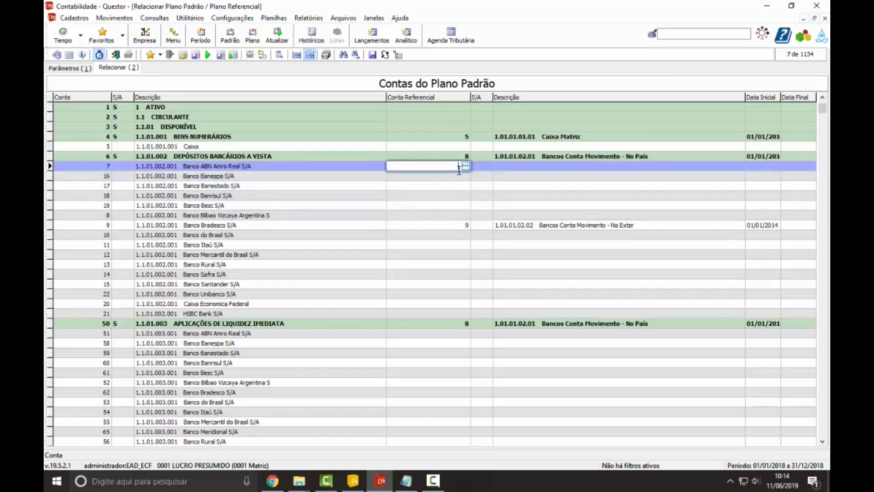
Step: Clear the Conta Referencial of Banco Bradesco under Depósitos Bancários a Vista
key(Down)
key(Down)
key(Down)
key(Down)
key(Down)
key(Down)
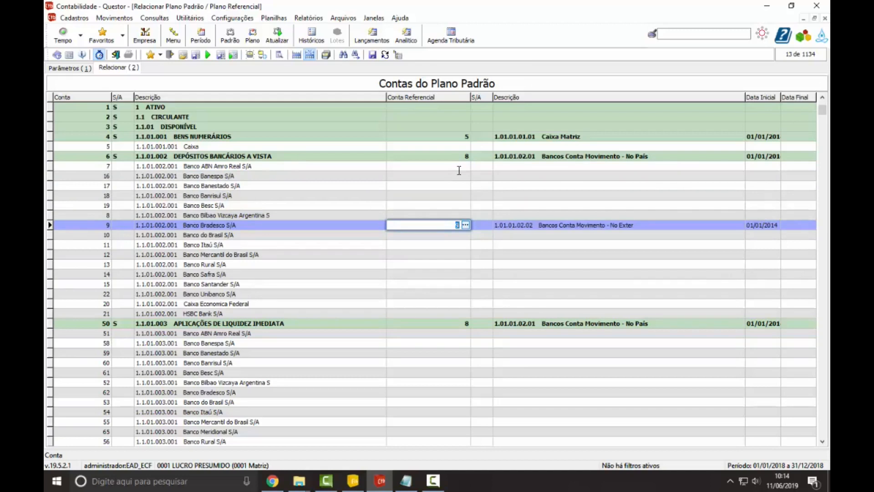
key(Delete)
Step: Remove the Conta Referencial from the synthetic account Depósitos Bancários a Vista
key(Up)
key(Up)
key(Up)
key(Up)
key(Up)
key(Up)
key(Up)
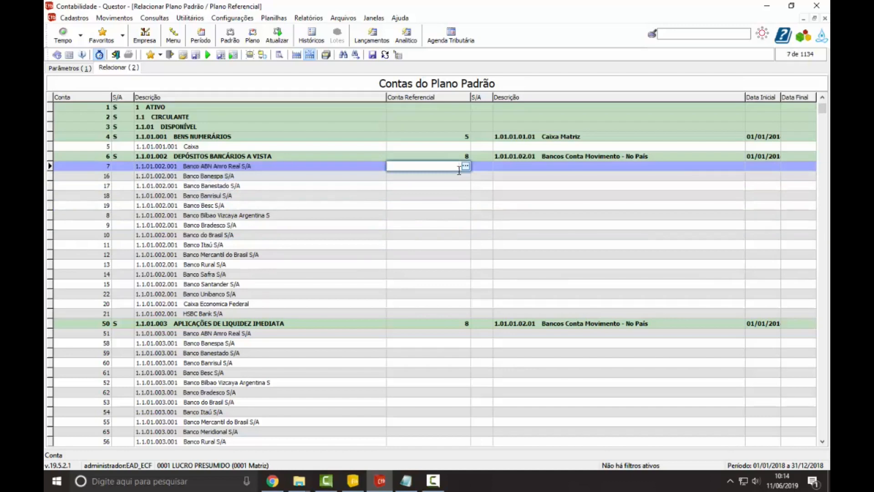
key(Delete)
key(Down)
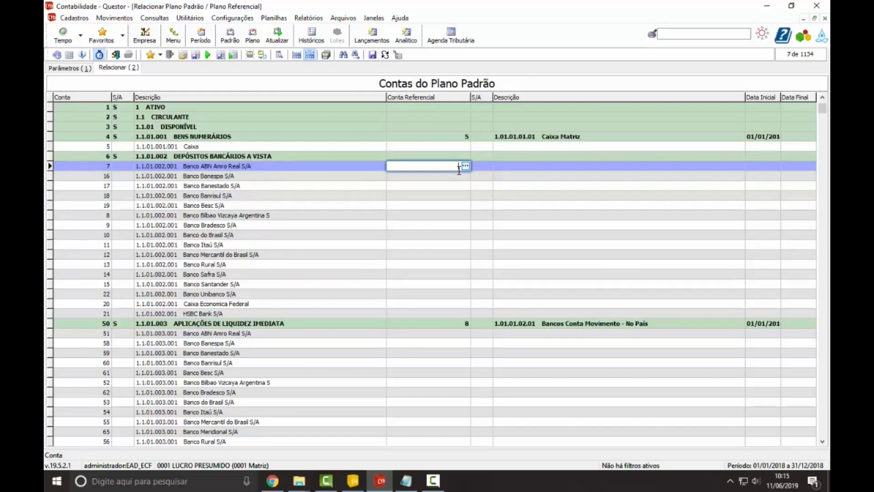
Step: Assign Conta Referencial 8 to every bank account under Depósitos Bancários a Vista, from Banco ABN Amro Real to HSBC Bank
text(8)
key(Down)
key(Down)
key(Down)
key(Down)
key(Down)
key(Down)
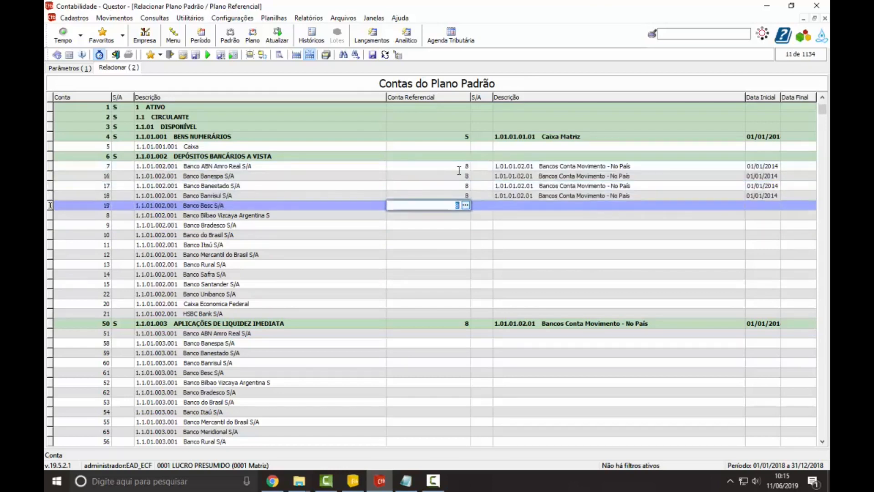
key(Down)
key(Down)
key(Down)
key(Down)
key(Down)
key(Down)
key(Down)
key(Down)
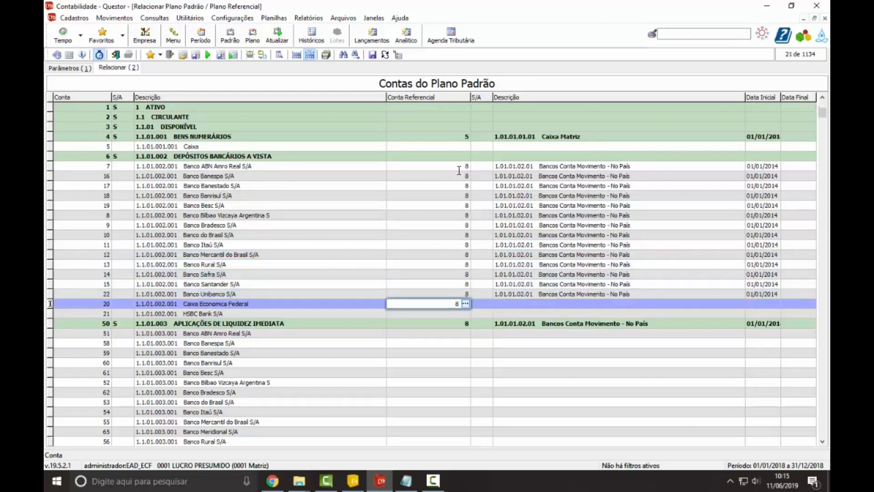
key(Down)
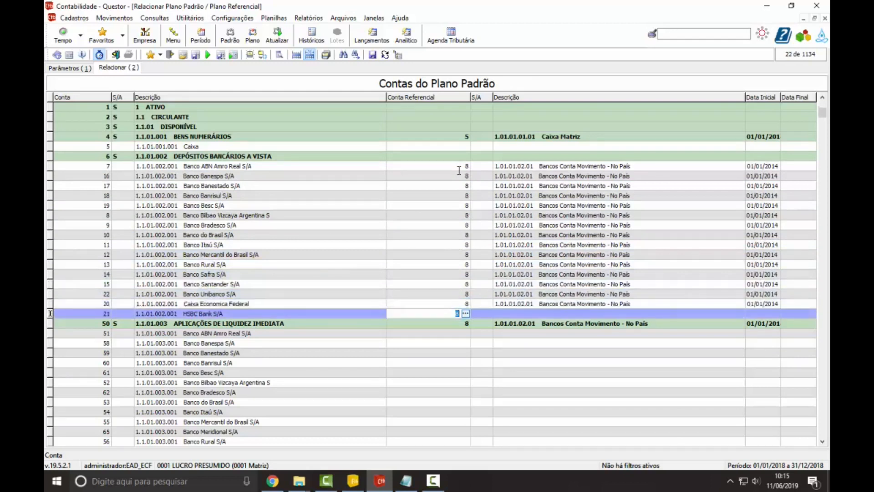
Step: Review the Conta Referencial entries of the bank accounts and of their synthetic account Depósitos Bancários a Vista
key(Up)
key(Up)
key(Up)
key(Up)
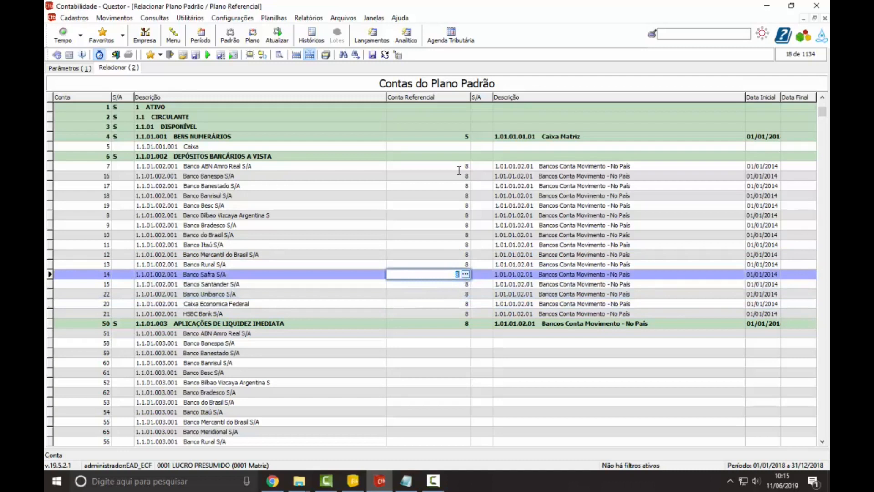
key(Up)
key(Up)
key(Up)
key(Up)
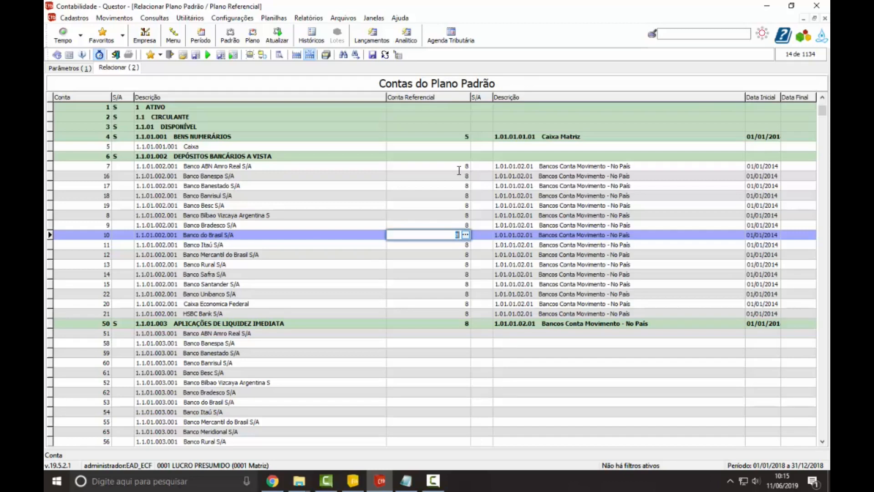
key(Up)
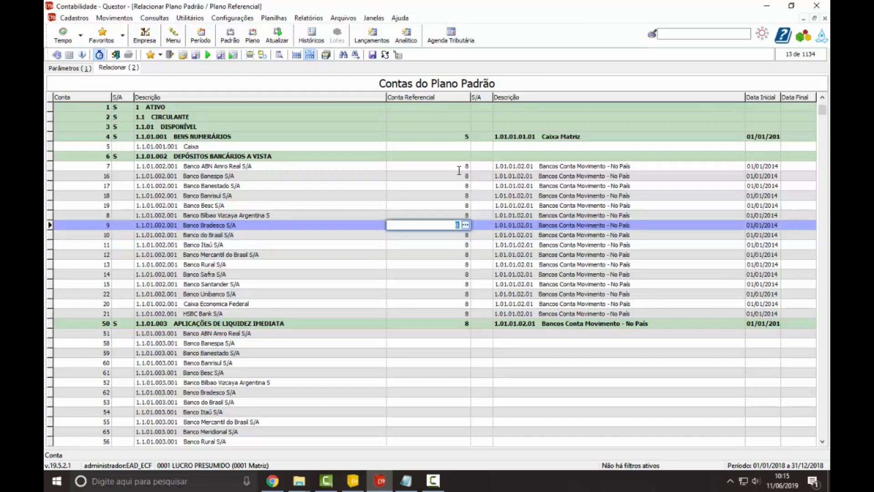
key(Up)
key(Up)
key(Up)
key(Up)
key(Up)
key(Up)
key(Up)
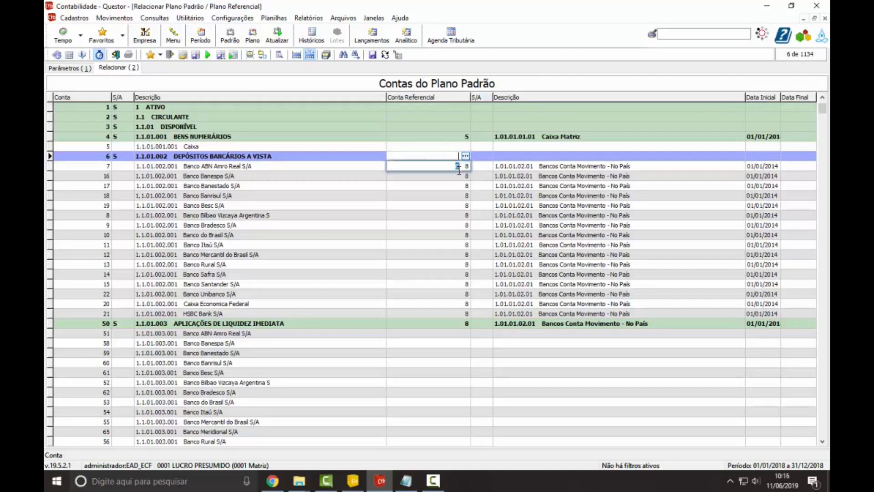
key(Down)
key(Down)
key(Down)
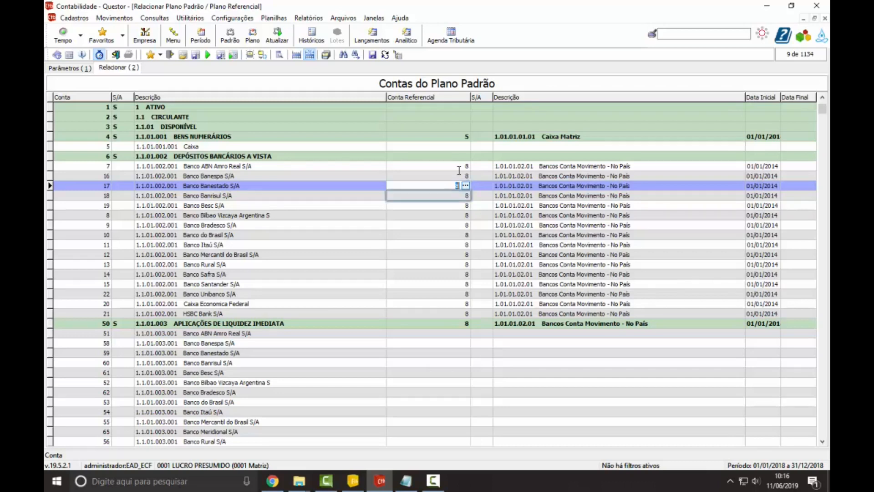
Step: Clear the Conta Referencial of the bank accounts from HSBC Bank up to Banco Banespa, keeping Banco ABN Amro Real's
key(Down)
key(Down)
key(Down)
key(Down)
key(Down)
key(Down)
key(Down)
key(Down)
key(Down)
key(Down)
key(Down)
key(Down)
key(Down)
key(Delete)
key(Up)
key(Delete)
key(Up)
key(Delete)
key(Up)
key(Delete)
key(Up)
key(Delete)
key(Up)
key(Delete)
key(Up)
key(Delete)
key(Up)
key(Delete)
key(Up)
key(Delete)
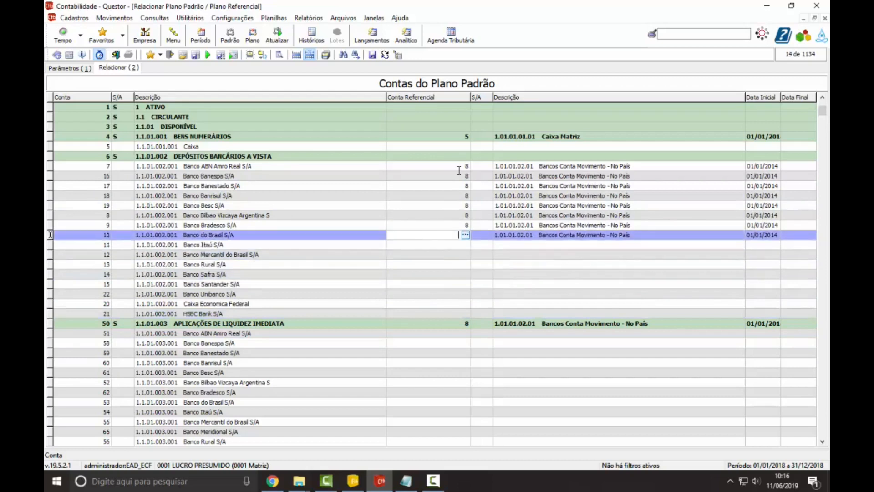
key(Up)
key(Delete)
key(Up)
key(Delete)
key(Up)
key(Delete)
key(Up)
key(Delete)
key(Up)
key(Delete)
key(Up)
key(Delete)
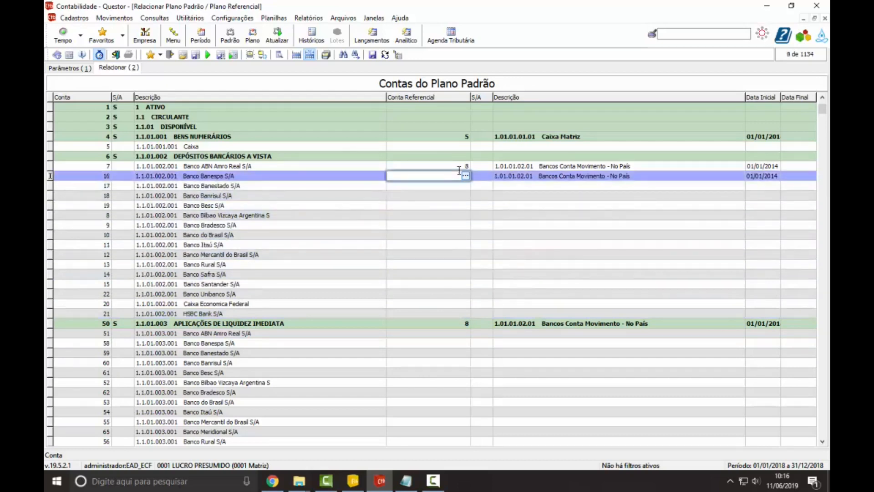
Step: Replicate Banco ABN Amro Real's referential account configuration to its sibling accounts
key(Up)
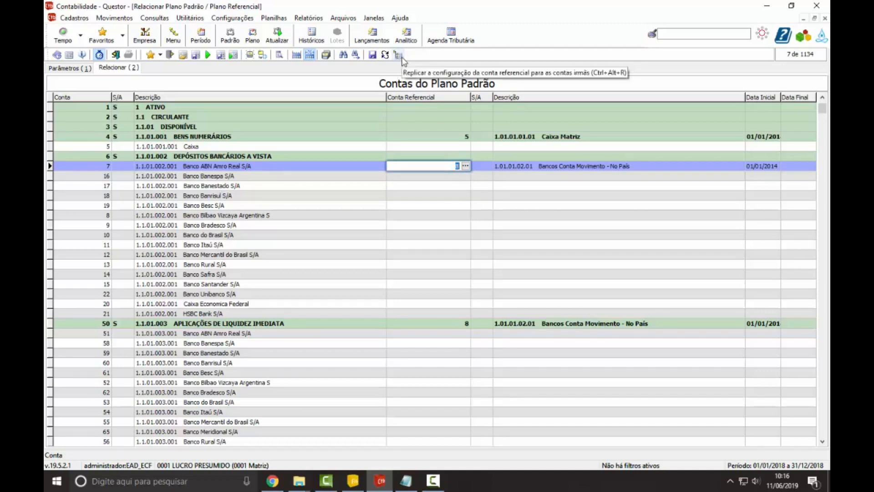
click(330, 176)
click(342, 167)
click(404, 166)
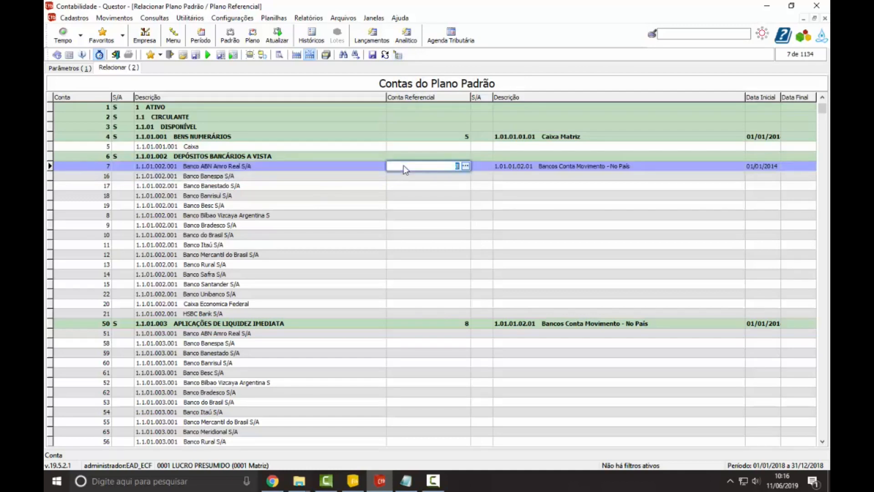
click(399, 55)
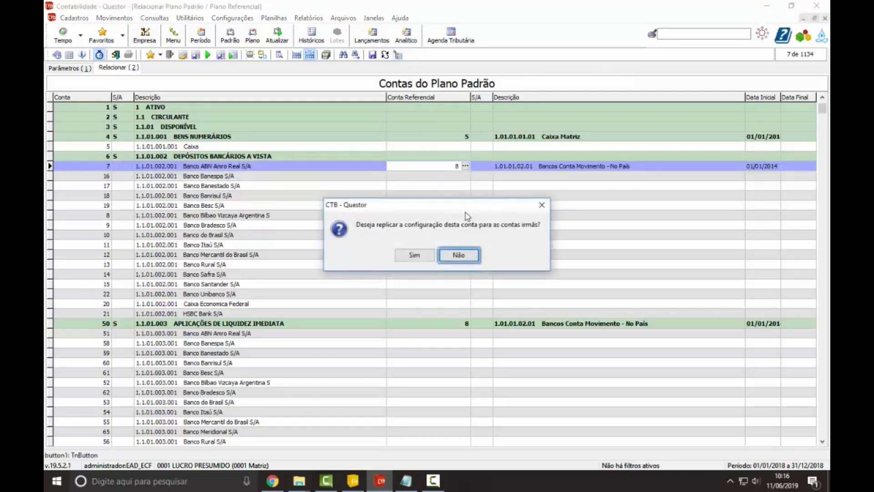
click(422, 256)
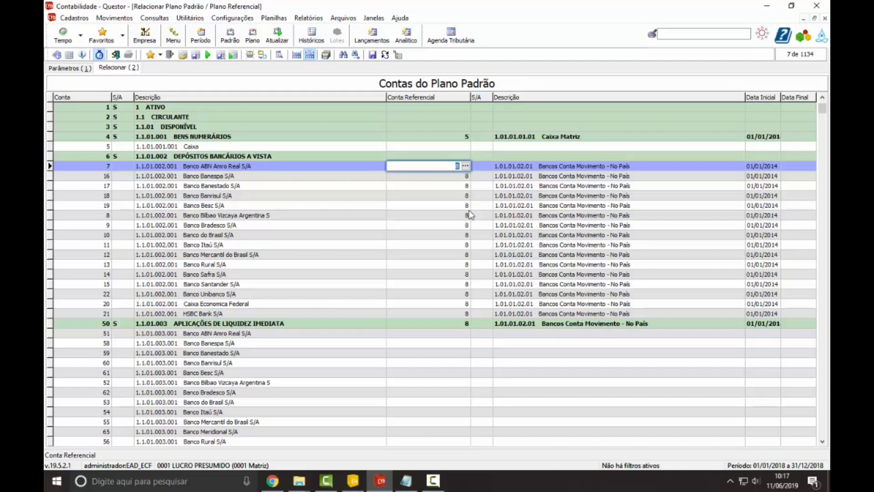
Step: Delete the replicated Conta Referencial from each bank account, from Banco Banespa down to HSBC Bank
key(Down)
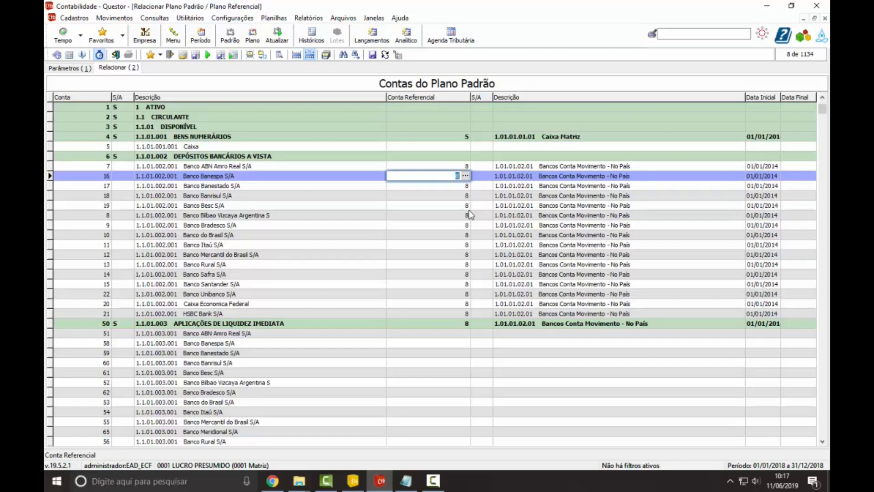
key(Delete)
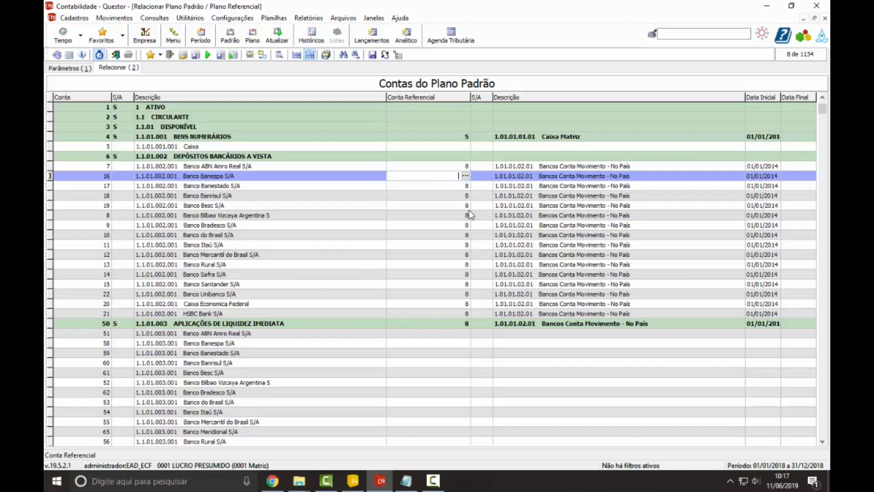
key(Down)
key(Delete)
key(Down)
key(Delete)
key(Down)
key(Delete)
key(Down)
key(Delete)
key(Down)
key(Delete)
key(Down)
key(Delete)
key(Down)
key(Delete)
key(Down)
key(Delete)
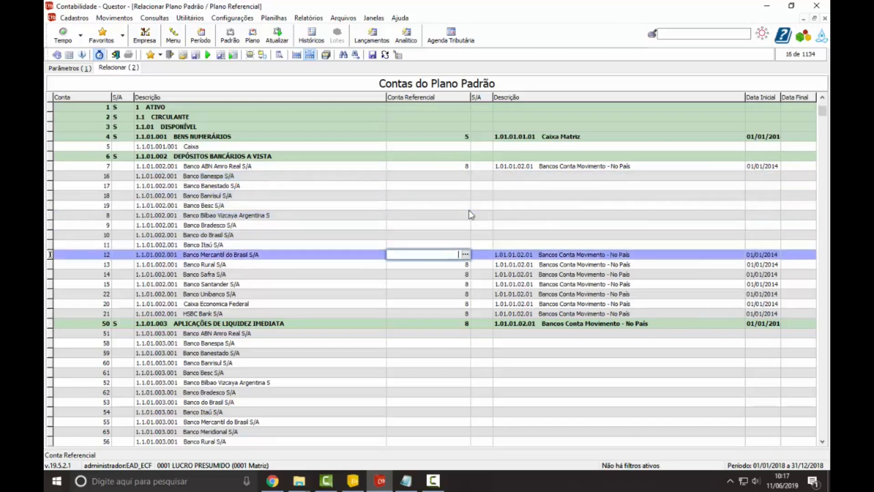
key(Down)
key(Delete)
key(Down)
key(Delete)
key(Down)
key(Delete)
key(Down)
key(Delete)
key(Down)
key(Delete)
key(Down)
key(Delete)
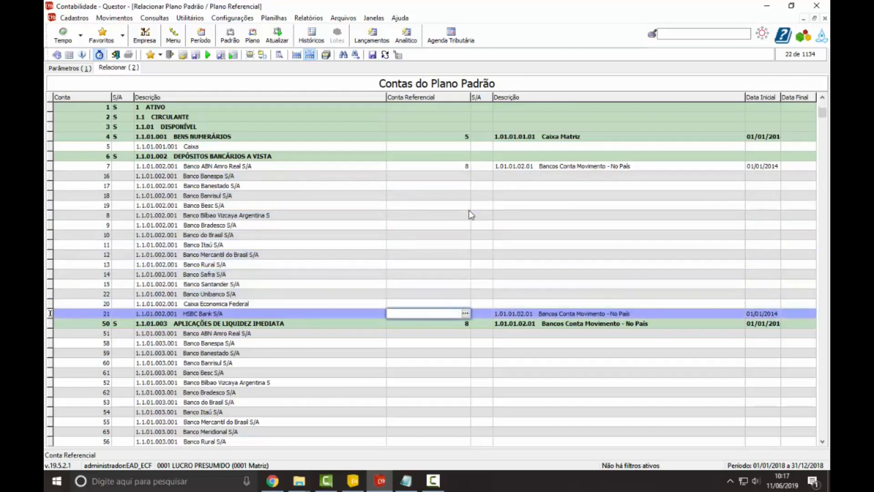
Step: Clear the Conta Referencial of Banco ABN Amro Real and return to the synthetic account Depósitos Bancários a Vista
key(Up)
key(Up)
key(Up)
key(Up)
key(Up)
key(Up)
key(Up)
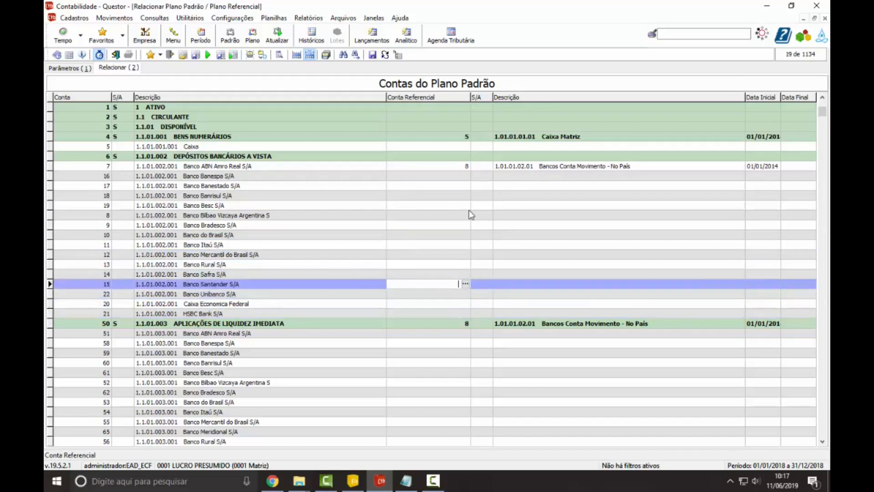
key(Up)
key(Up)
key(Up)
key(Up)
key(Up)
key(Up)
key(Up)
key(Up)
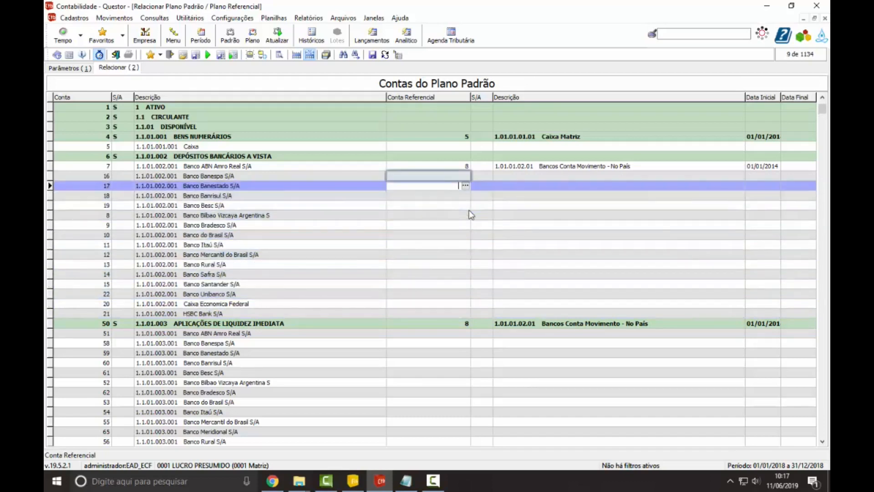
key(Up)
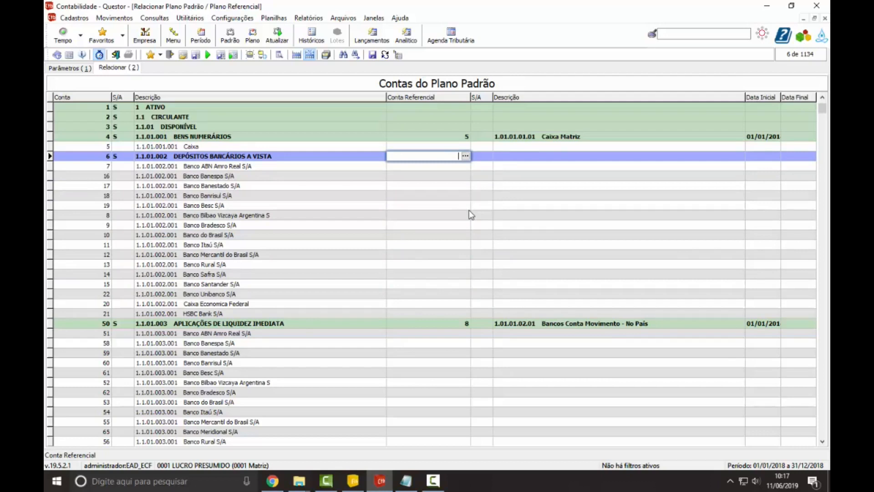
Step: Locate the Relacionar Plano Específico / Plano Referencial command among the Plano de Contas Outros options without opening it
click(74, 19)
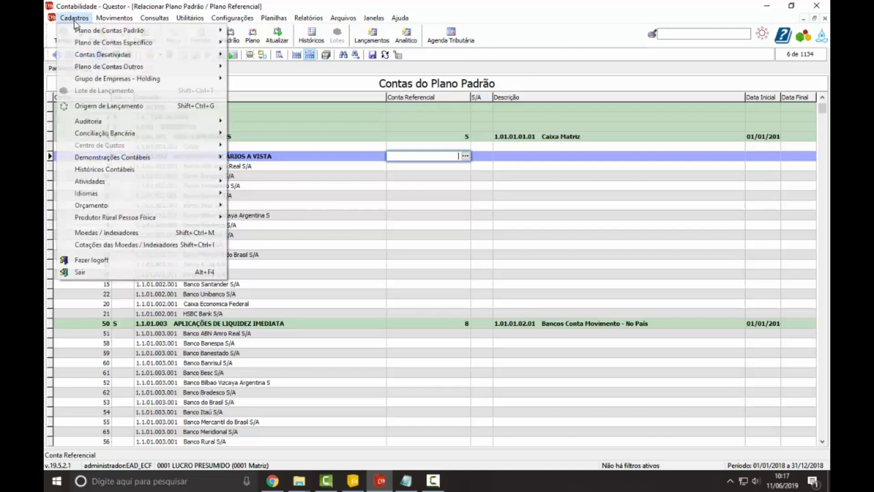
mouse_move(121, 70)
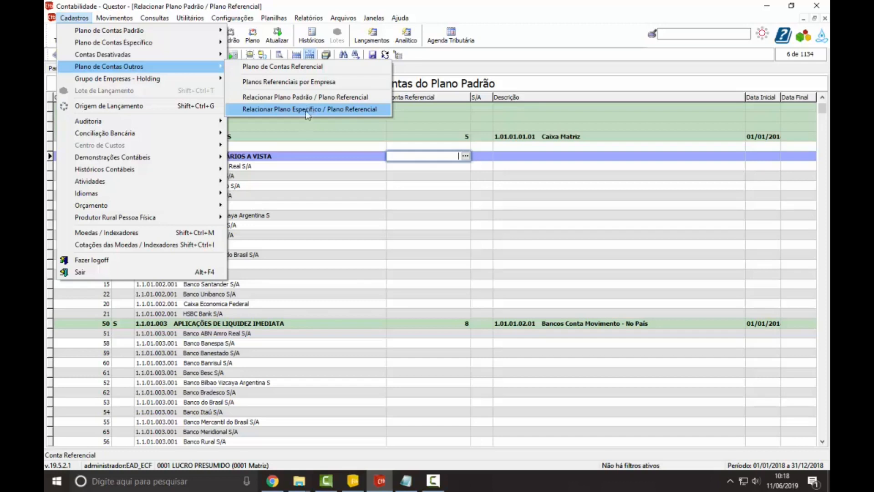
click(308, 185)
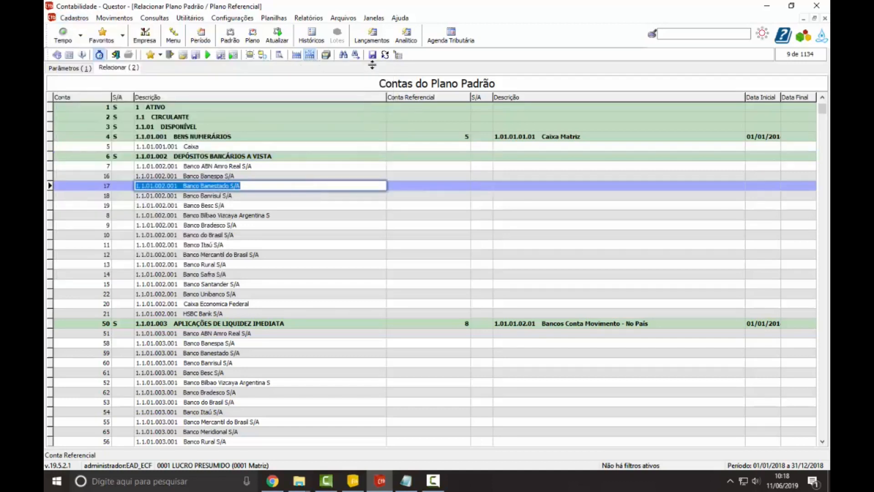
Step: Set the Conta Referencial of the synthetic account Depósitos Bancários a Vista to 8 and save the relations
click(453, 158)
text(3)
key(Return)
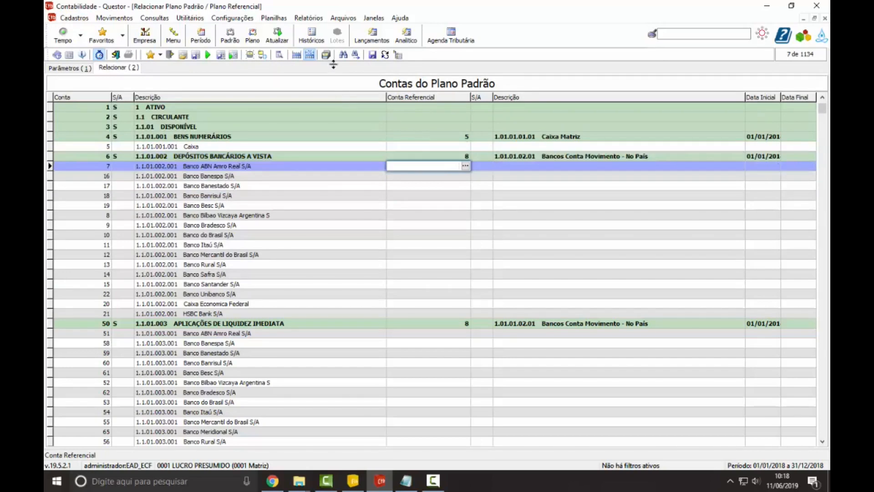
click(372, 54)
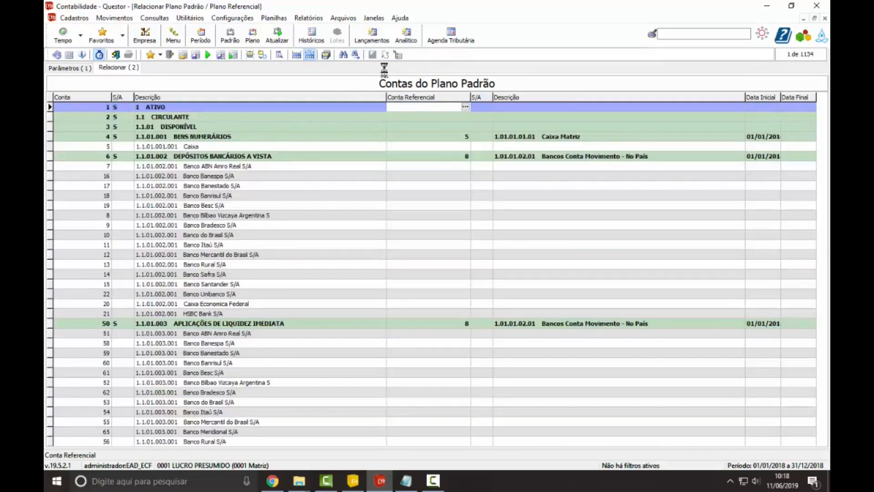
Step: Switch to the Google Slides deck in Chrome and present slide 8, on the 3º Passo, in full screen
click(272, 481)
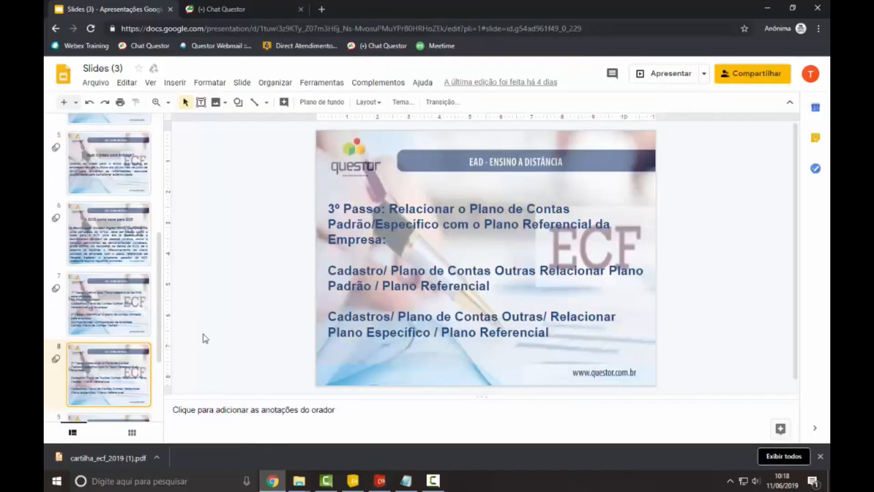
click(652, 77)
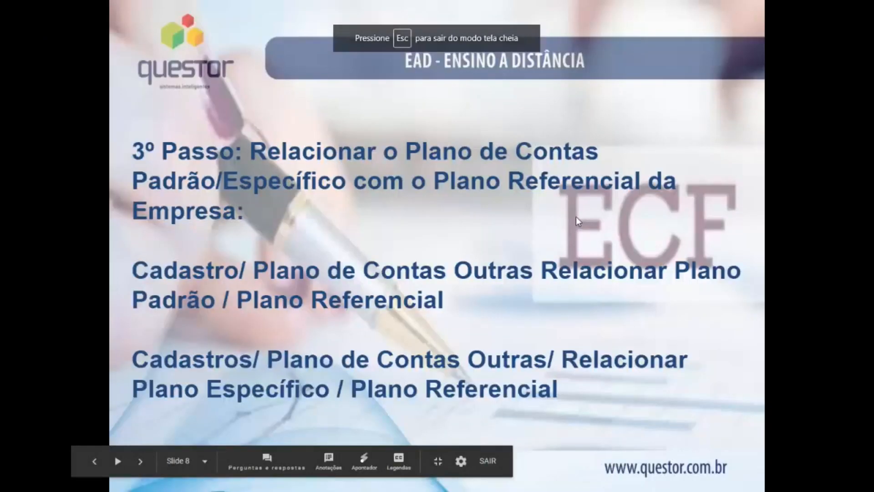
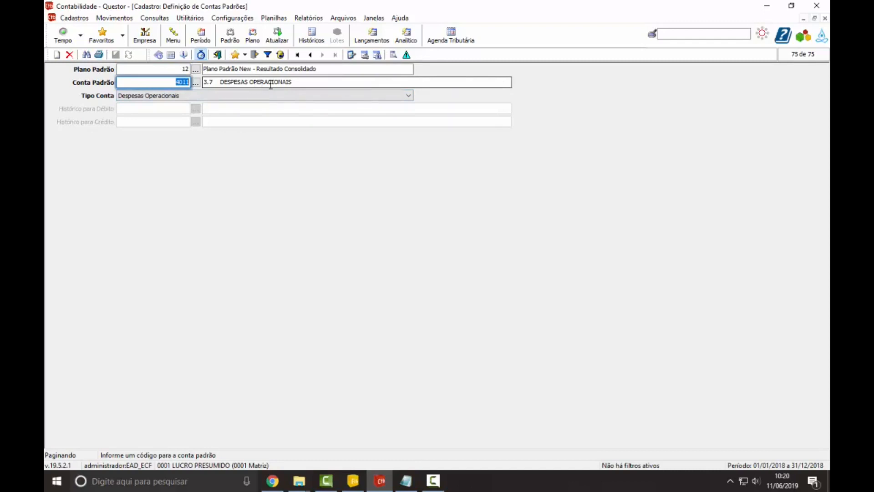
Step: Filter the Definição de Contas Padrões records by Plano Padrão 11 and the SPED types Patrimônio Líquido, Contas de Compensação and Outras Contas
click(269, 55)
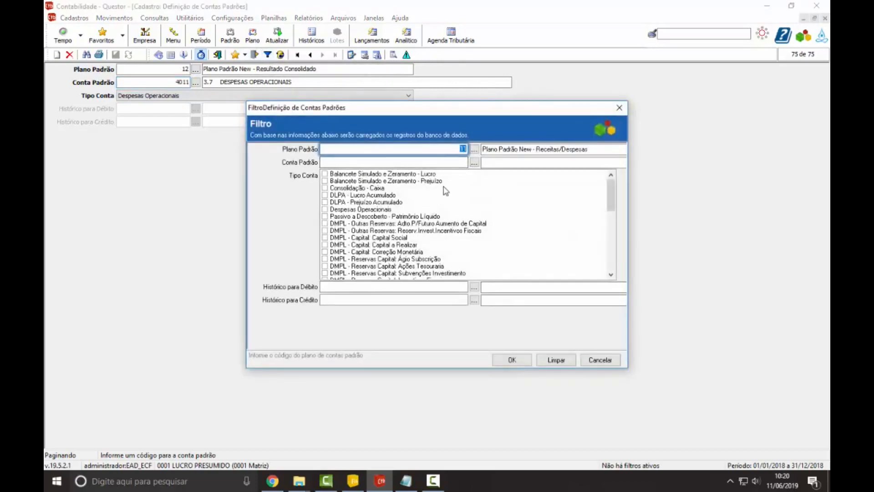
key(Tab)
scroll(529, 207, down, 10)
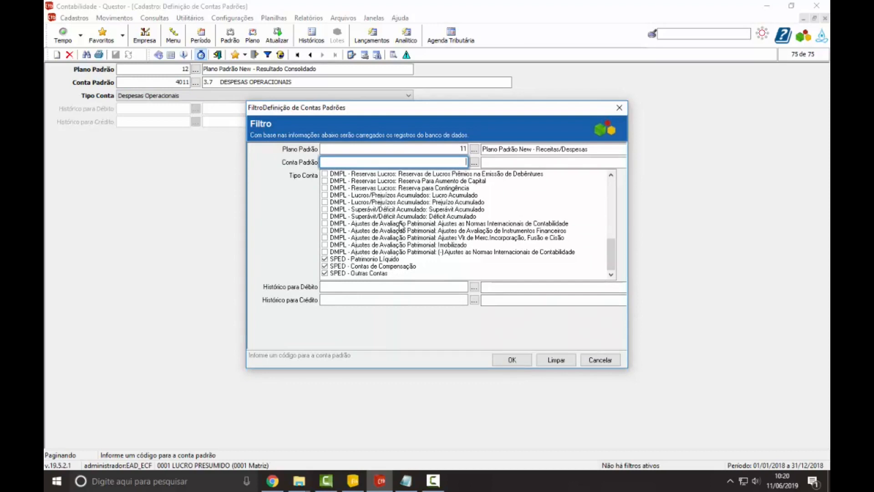
click(497, 360)
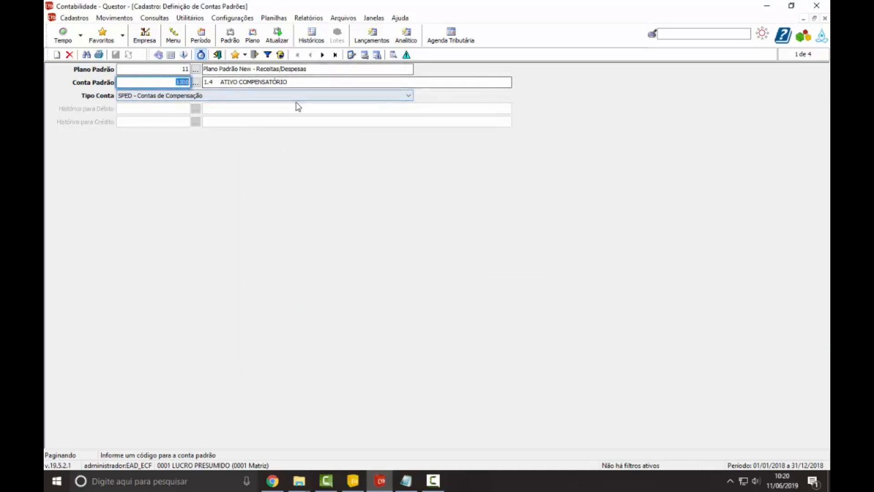
Step: Review the account and Tipo Conta of each filtered SPED record through the last one, and close the Definição de Contas Padrões register
click(176, 83)
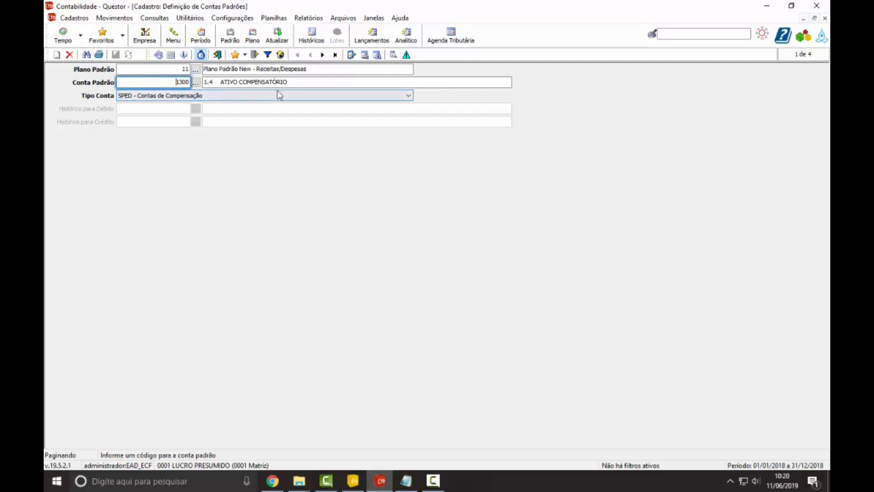
drag(294, 81, 217, 82)
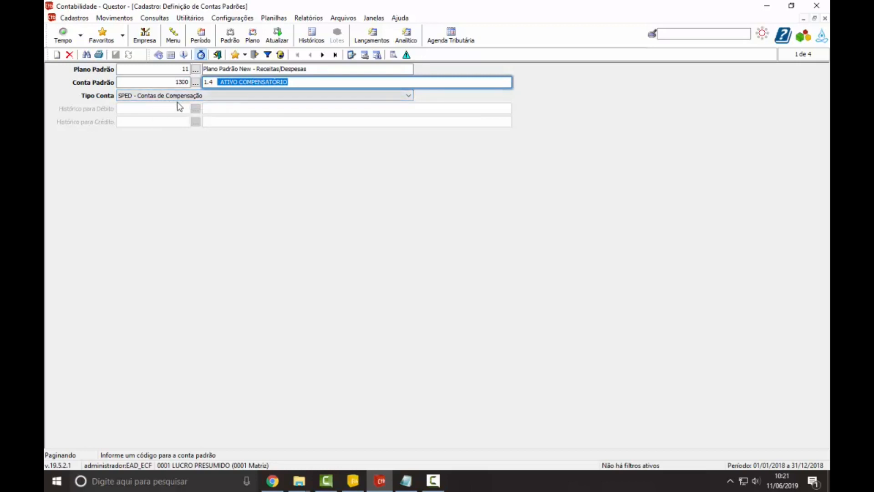
click(322, 55)
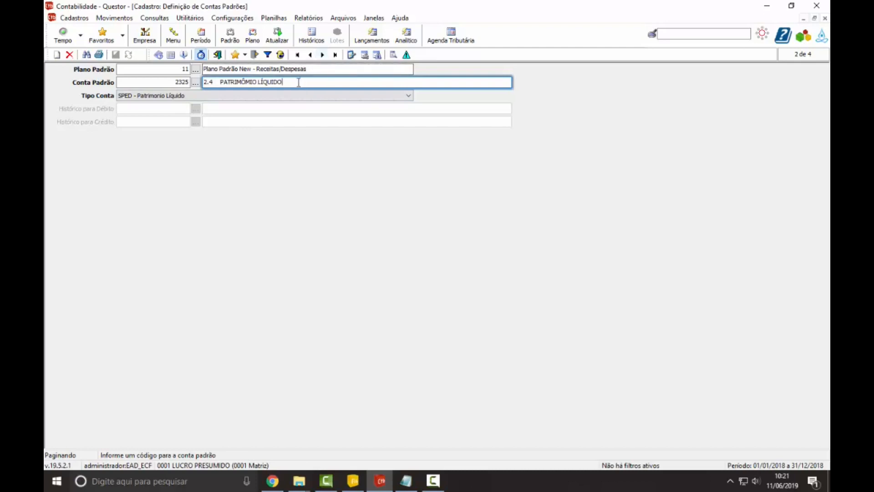
drag(296, 82, 203, 82)
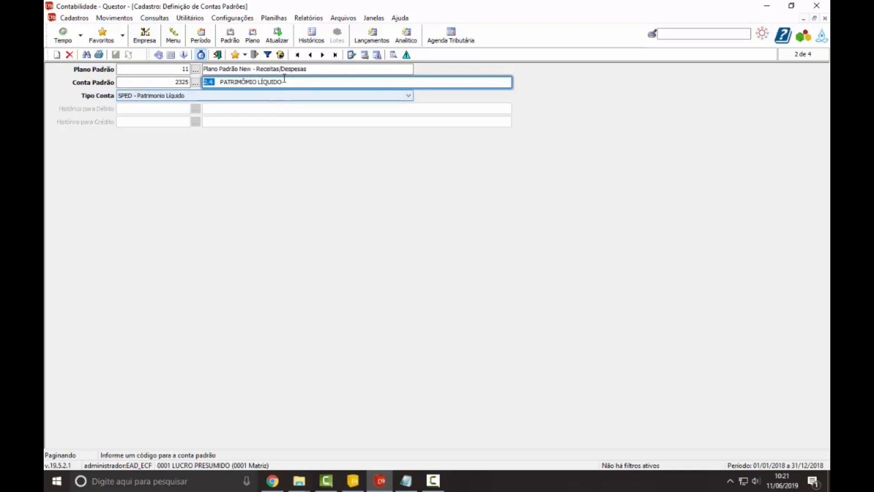
click(323, 55)
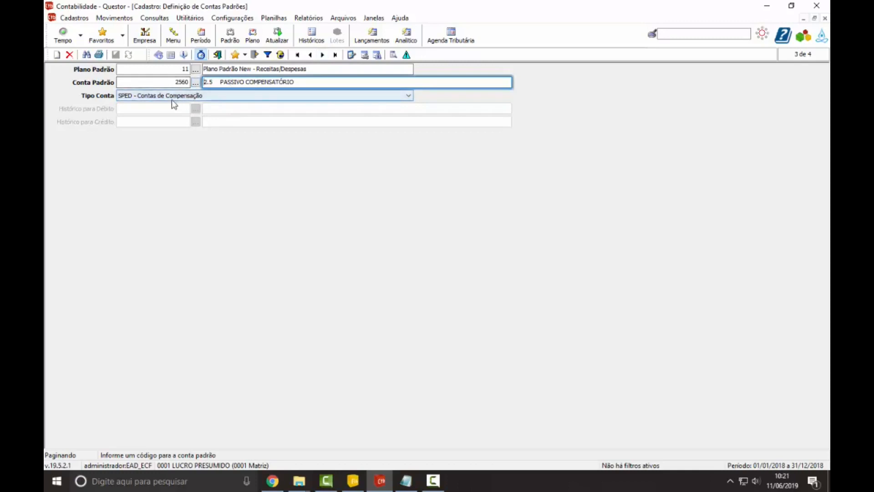
click(323, 56)
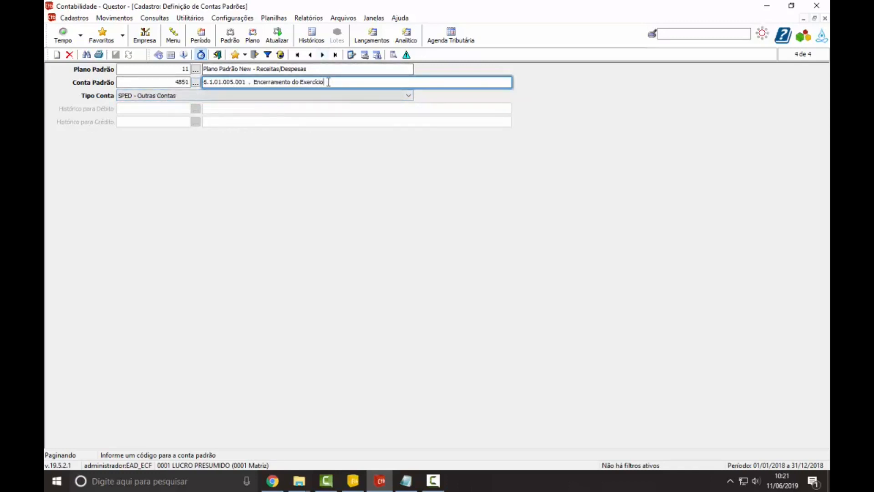
drag(325, 82, 205, 90)
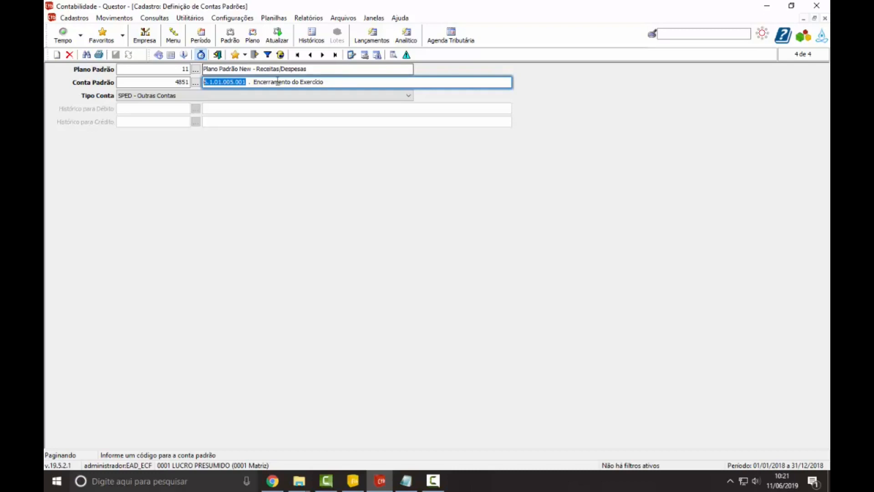
click(218, 55)
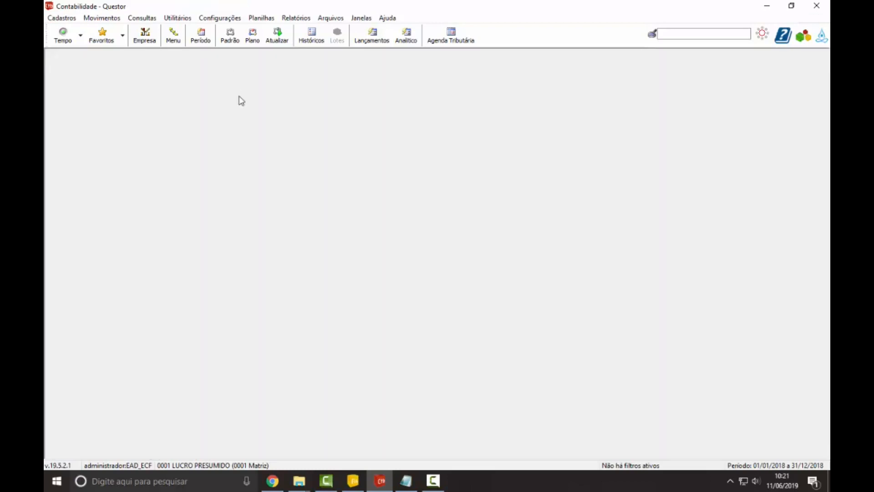
Step: Switch to the Google Slides deck in Chrome, present slide 9 on the 4º Passo, check the closing slide, and leave the presentation and browser
mouse_move(272, 481)
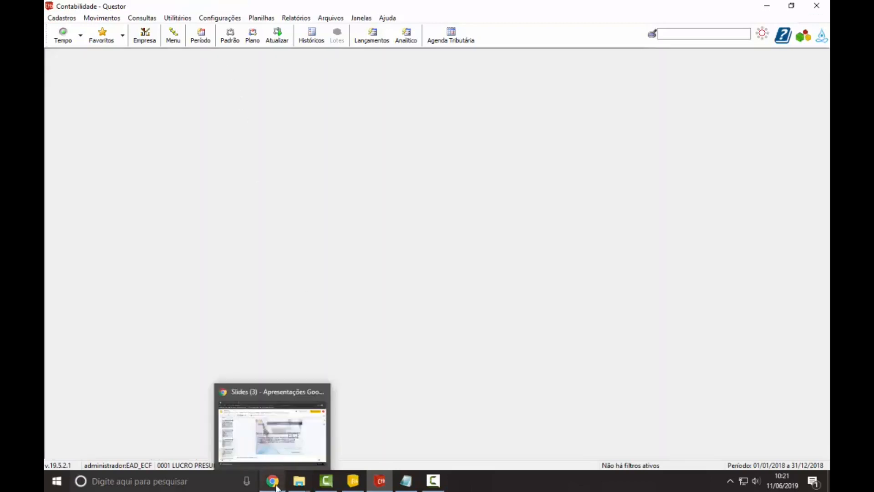
click(282, 423)
click(674, 75)
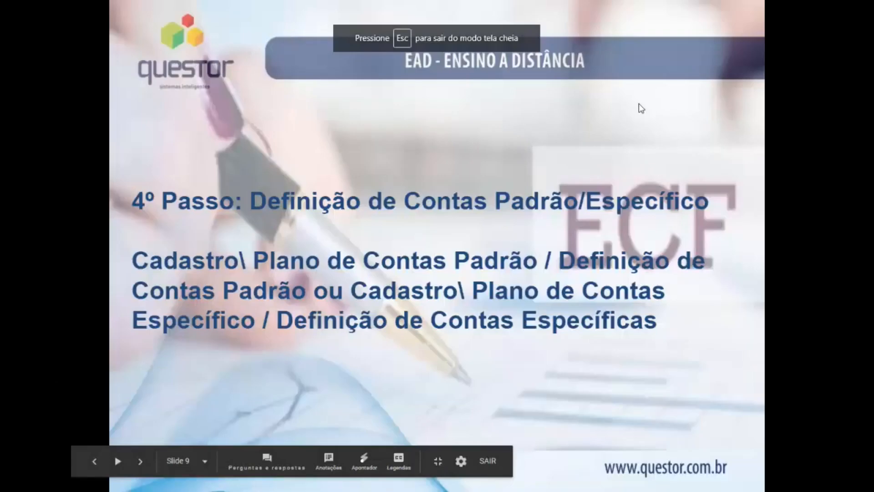
key(Right)
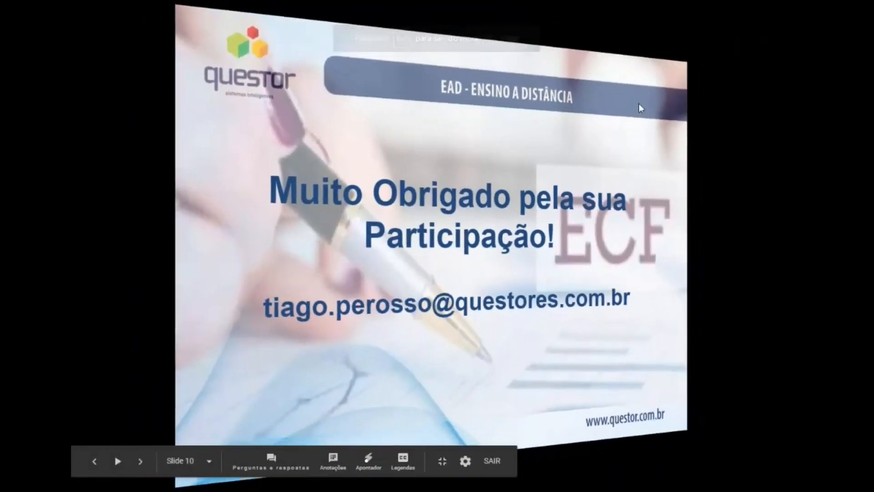
key(Left)
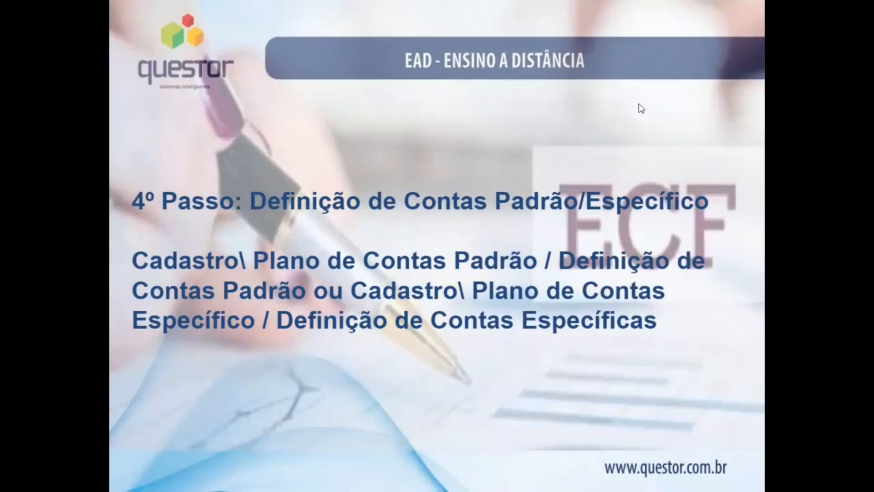
key(Escape)
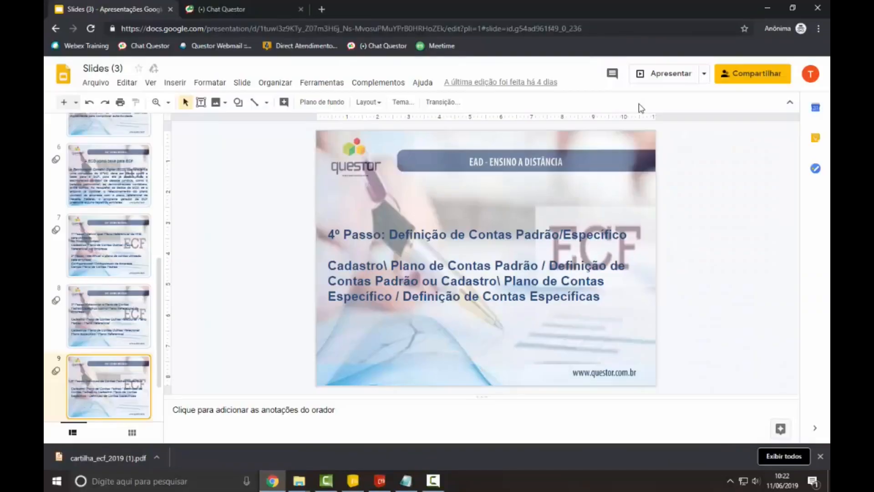
click(769, 8)
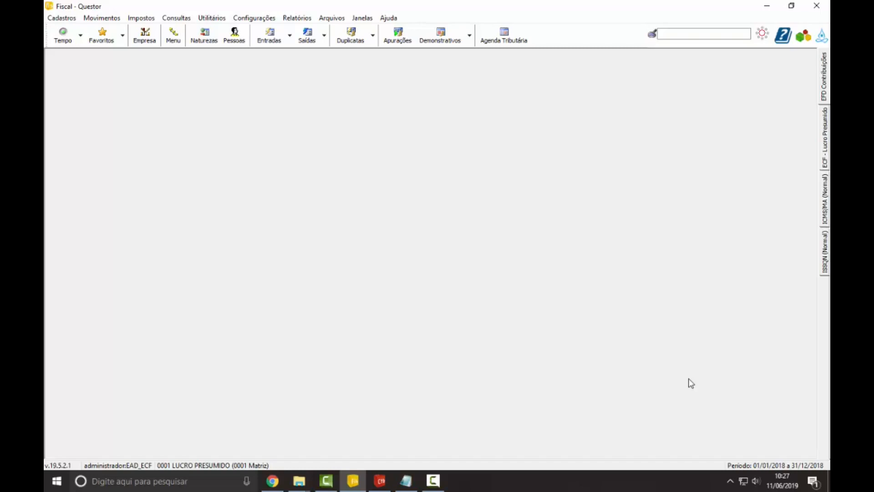
Step: Open the Optante pela ECF register for the federal taxes ECF (IRPJ e CSLL) in the Questor Fiscal module
click(142, 17)
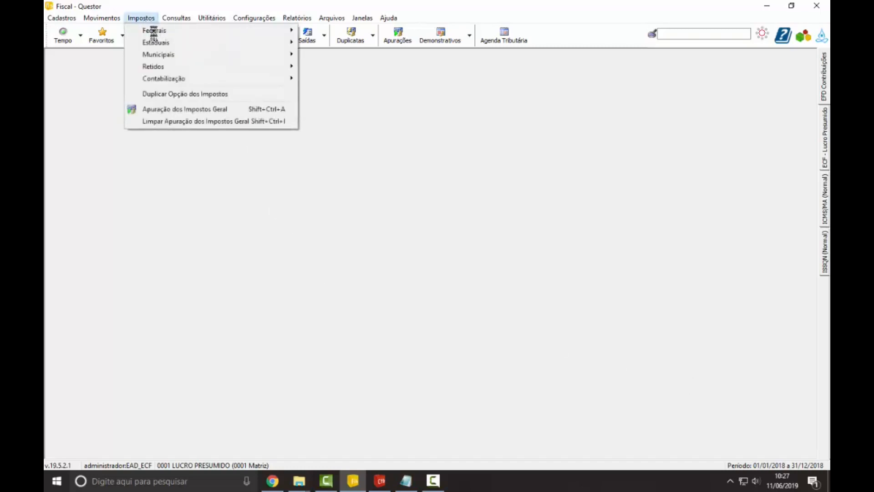
mouse_move(235, 40)
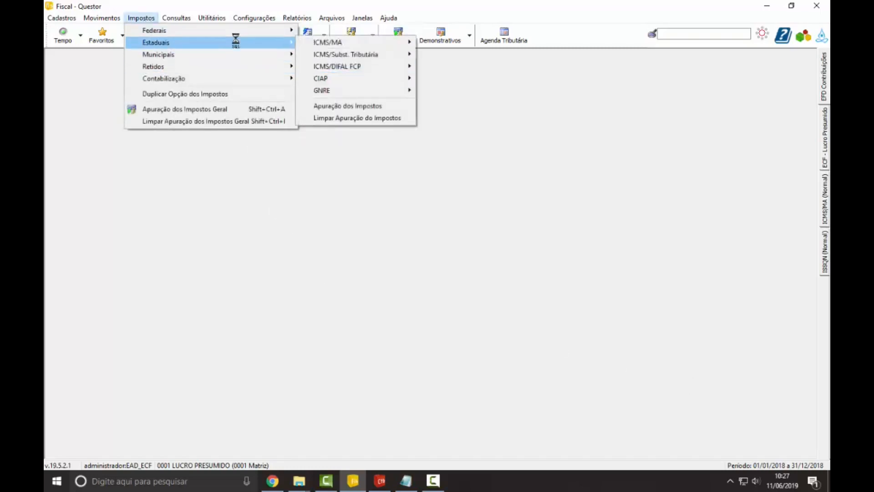
mouse_move(388, 91)
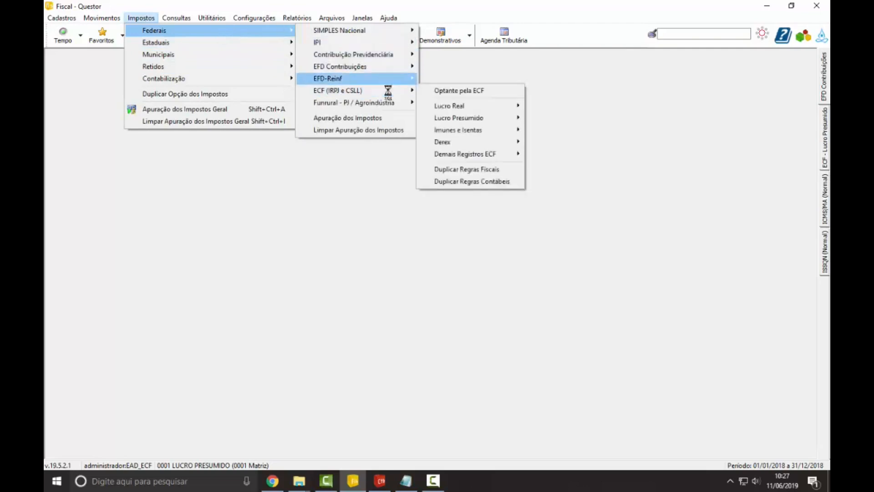
click(437, 92)
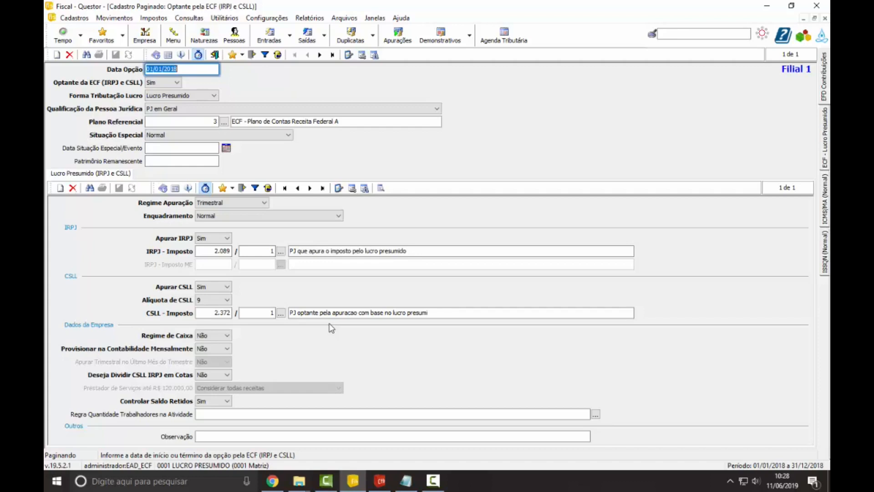
Step: Keep Optante da ECF as Sim and select Lucro Presumido as the Forma Tributação Lucro
key(Tab)
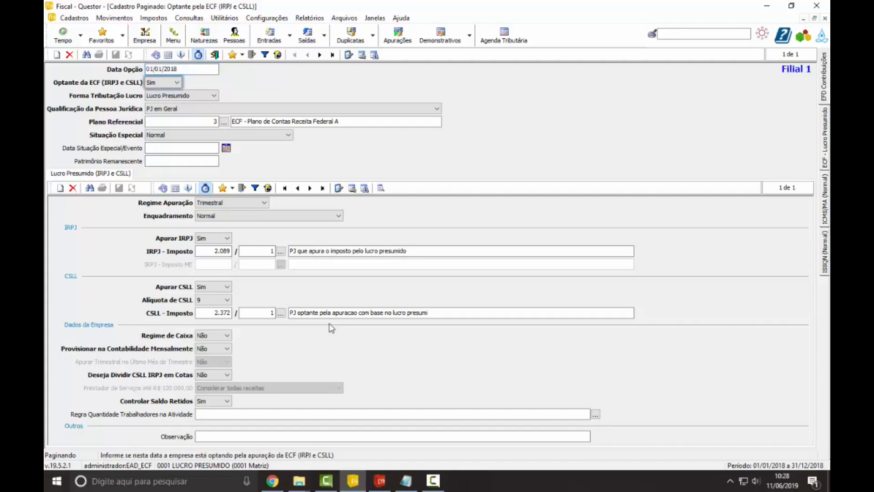
key(Tab)
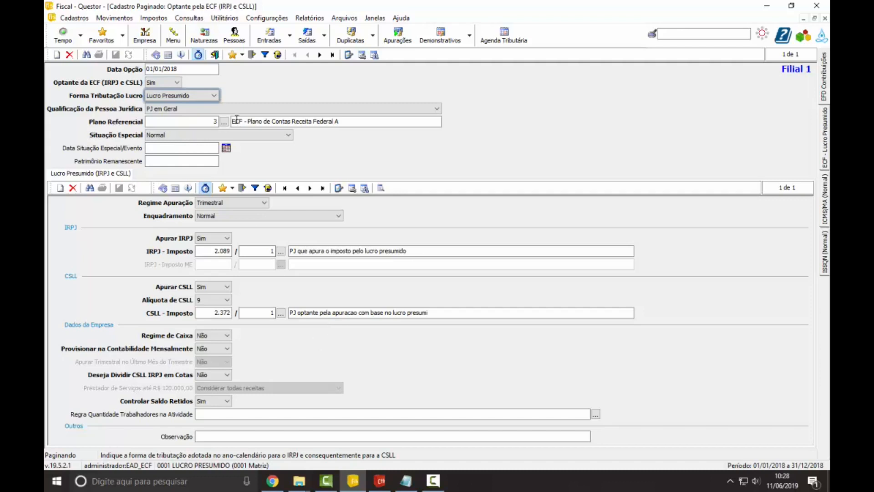
click(212, 96)
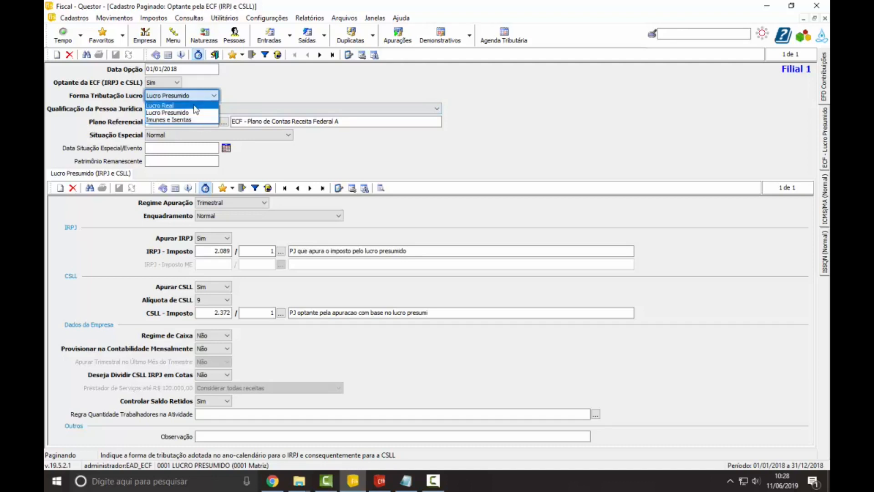
click(198, 113)
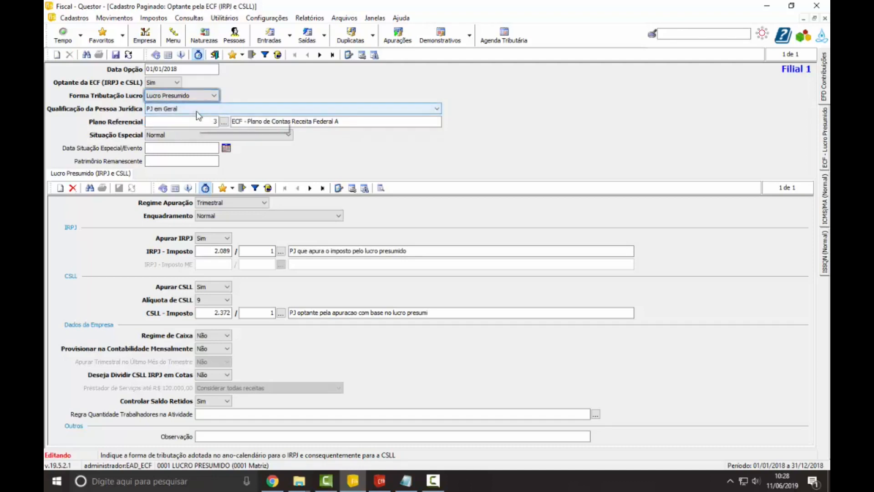
Step: Check the Qualificação da Pessoa Jurídica options and select PJ em Geral
click(177, 109)
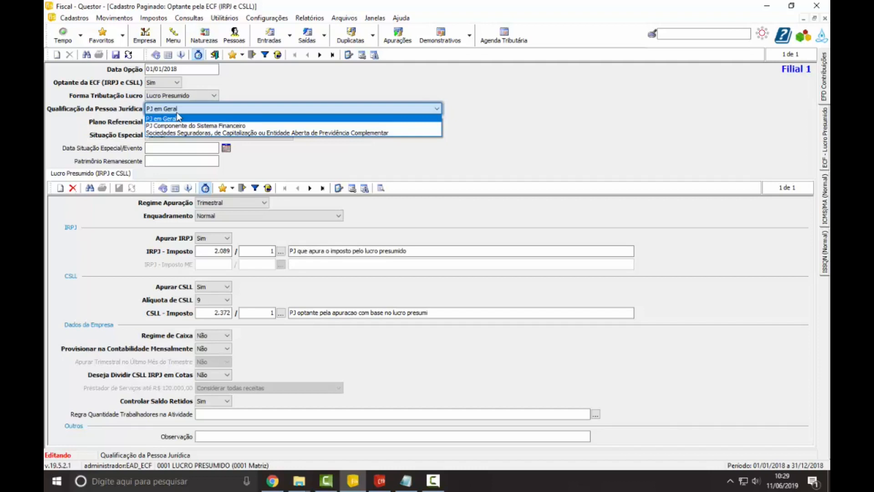
click(178, 118)
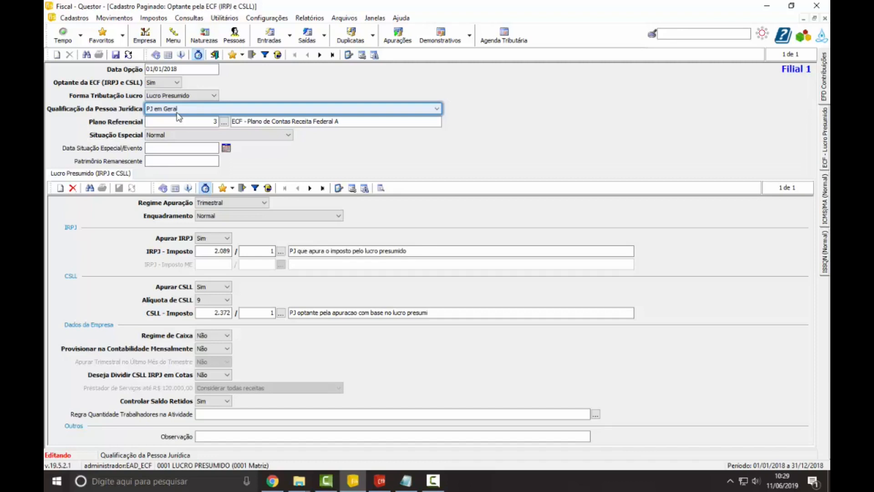
click(177, 112)
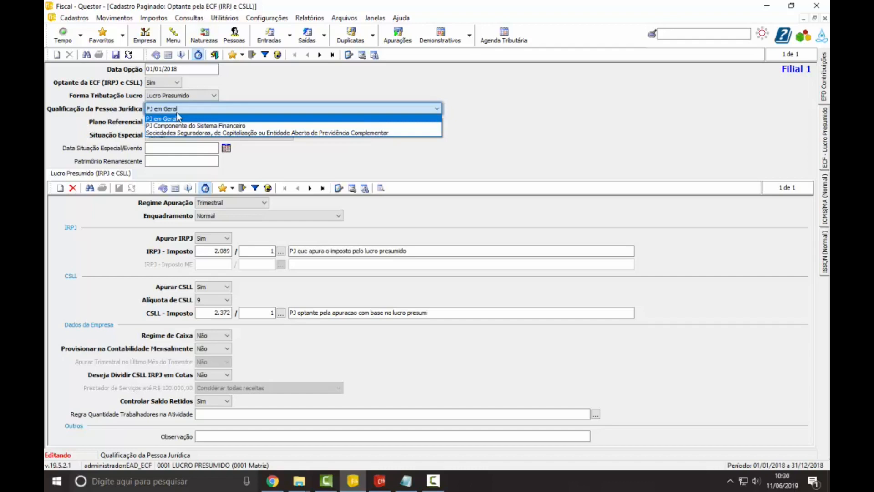
click(177, 115)
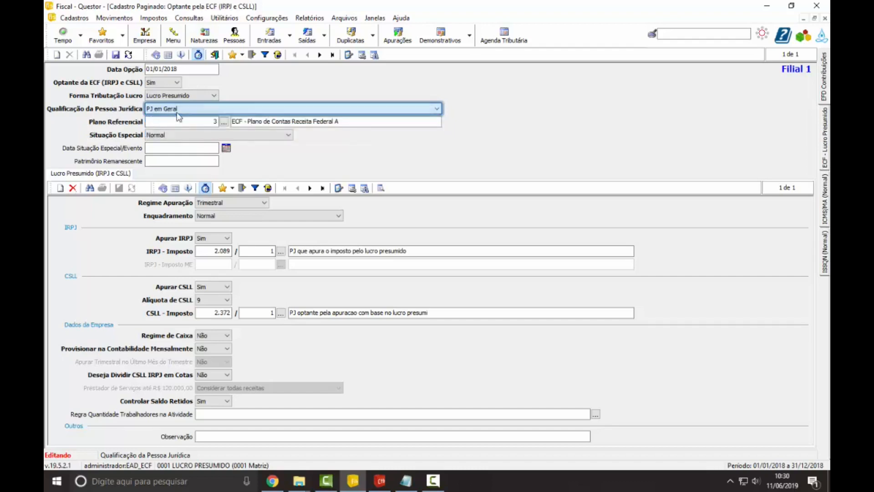
Step: Keep Plano Referencial 3, look through the Situação Especial options and select Normal
click(184, 123)
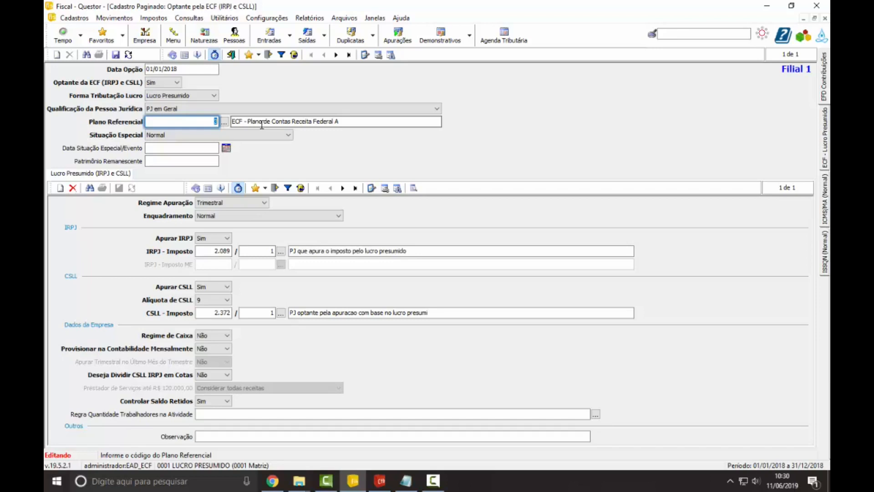
click(229, 135)
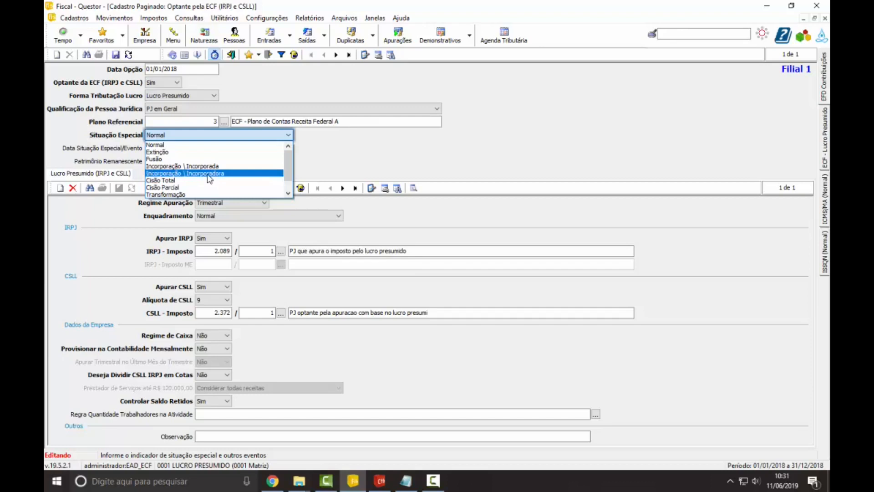
scroll(211, 181, down, 1)
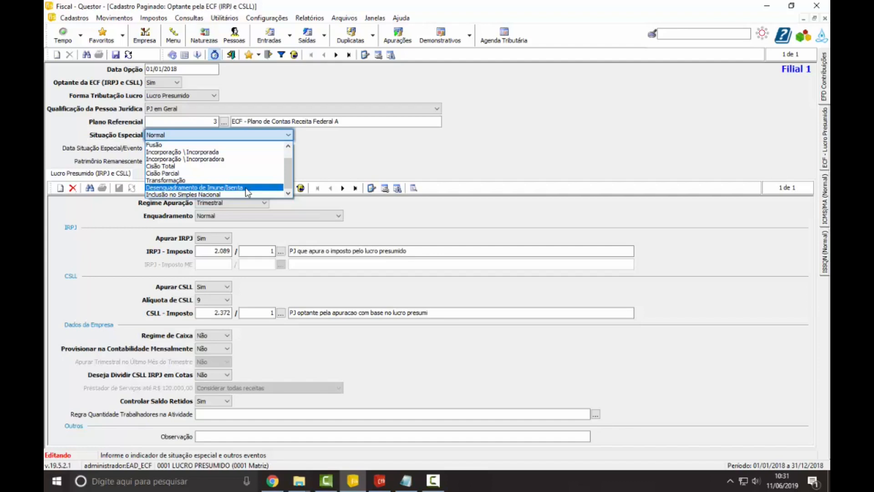
scroll(204, 146, up, 1)
click(200, 145)
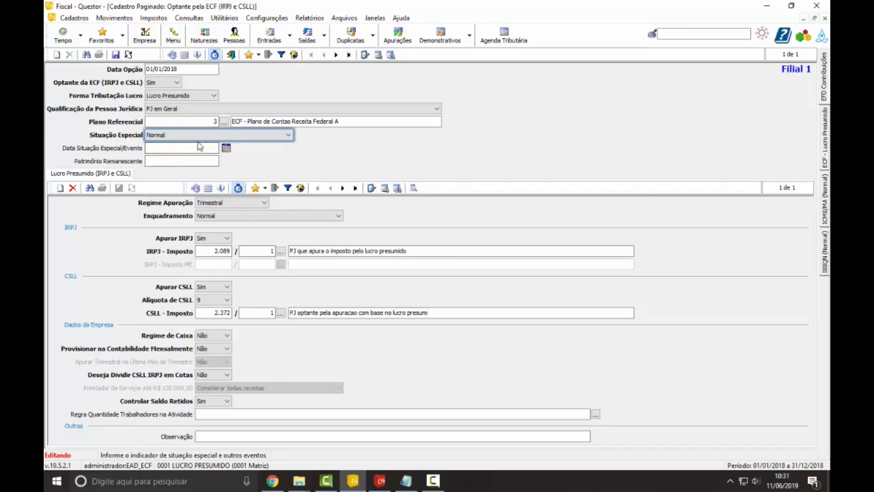
click(197, 149)
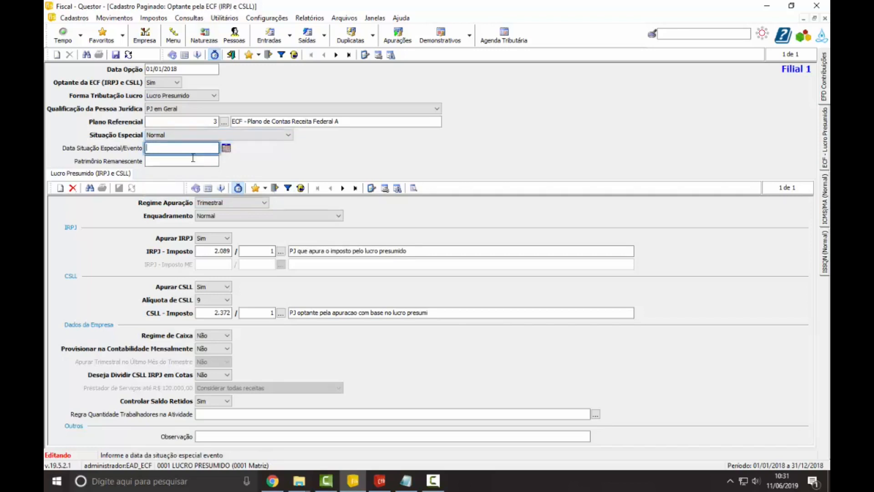
key(Tab)
key(Return)
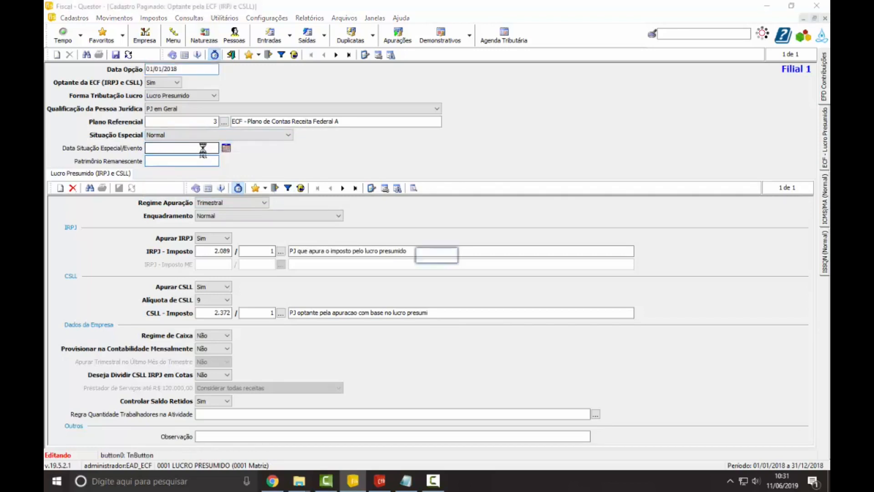
click(419, 256)
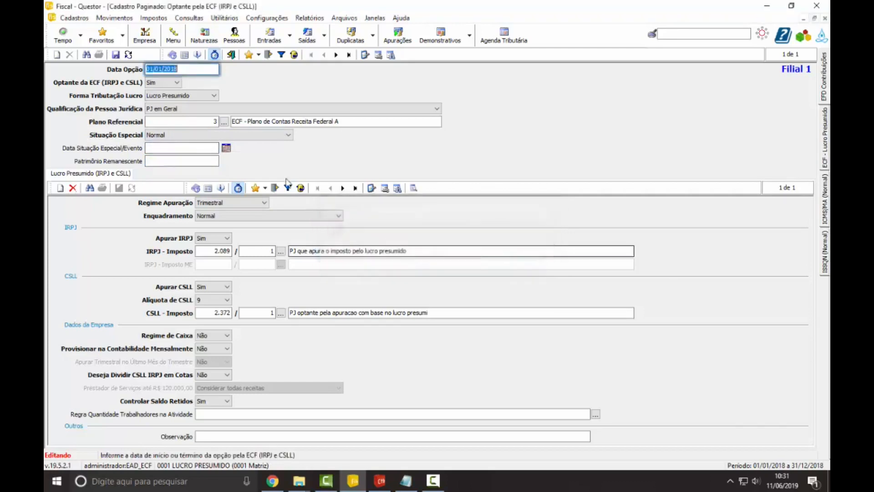
Step: Set Situação Especial to Cisão Parcial and check the Data Situação Especial/Evento and Patrimônio Remanescente fields
click(193, 135)
scroll(193, 170, down, 1)
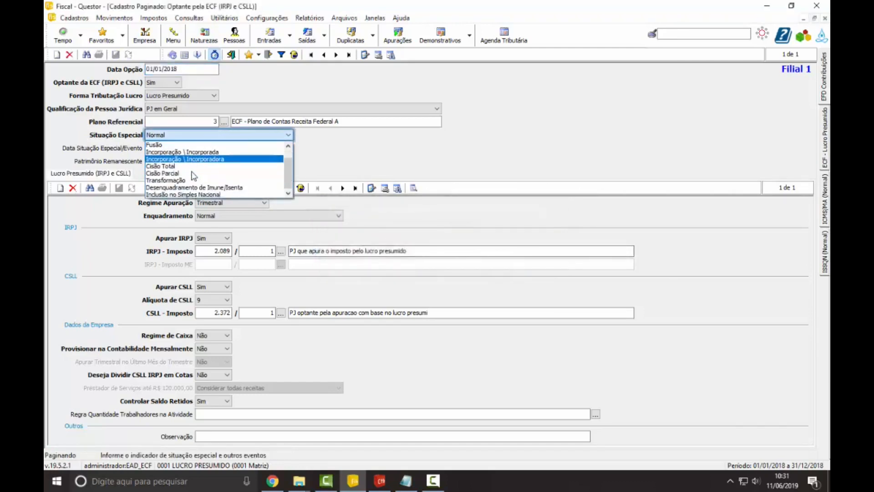
click(191, 174)
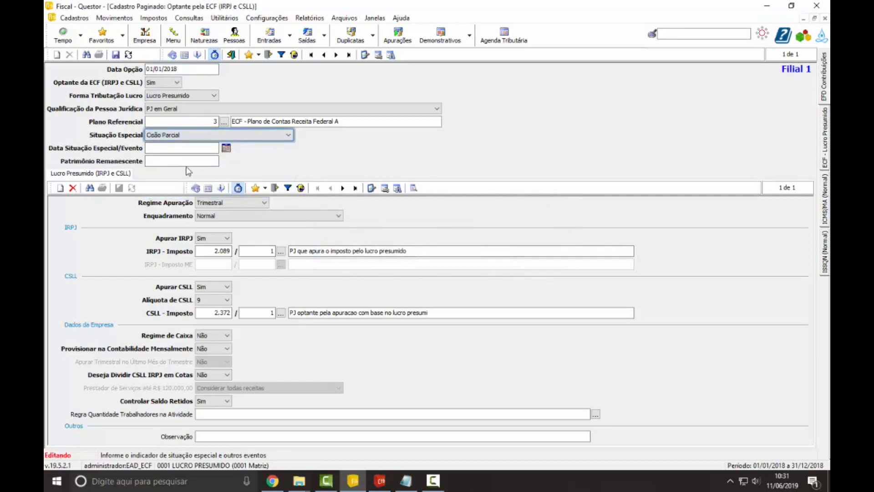
click(173, 151)
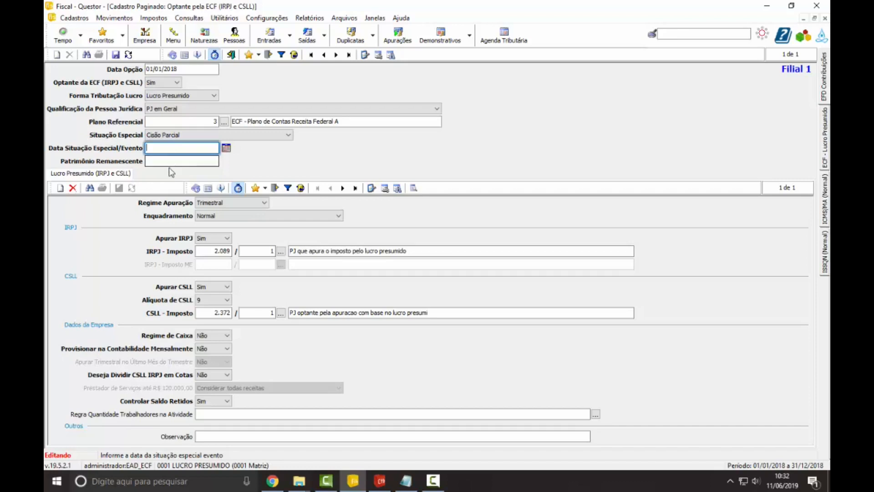
click(173, 162)
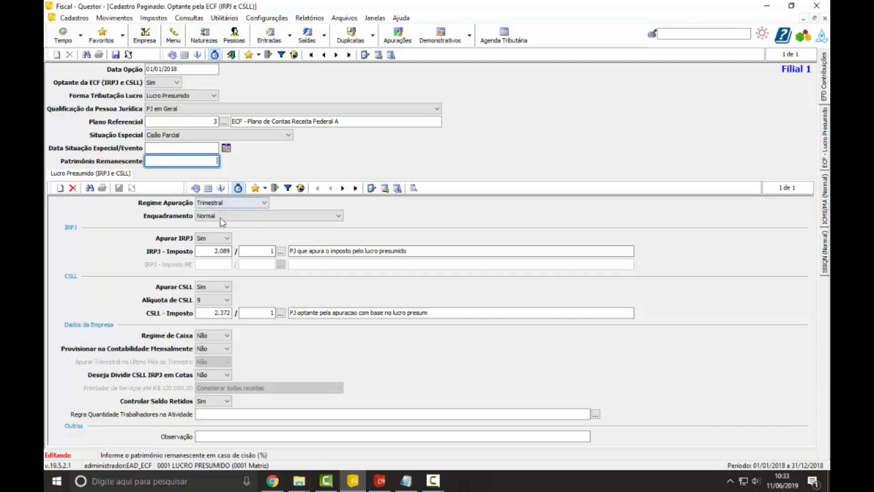
Step: Return Situação Especial to Normal and leave Data Situação Especial/Evento blank
click(211, 136)
scroll(202, 170, up, 2)
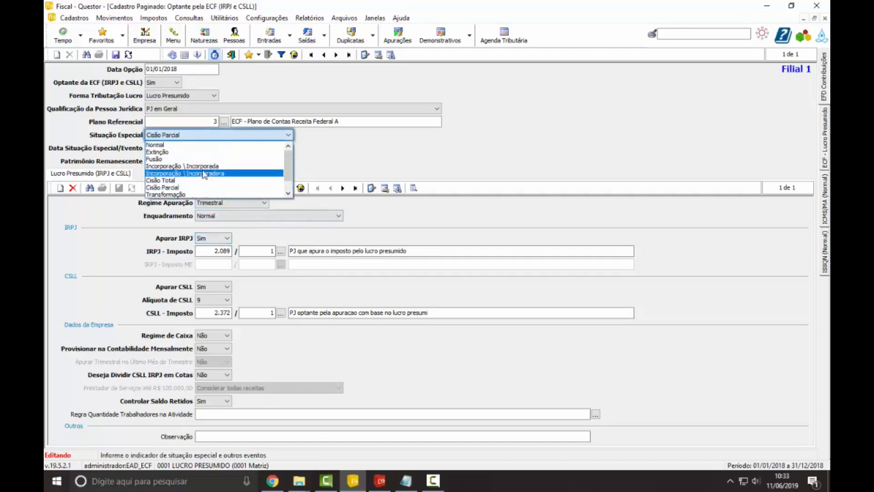
click(197, 144)
click(197, 148)
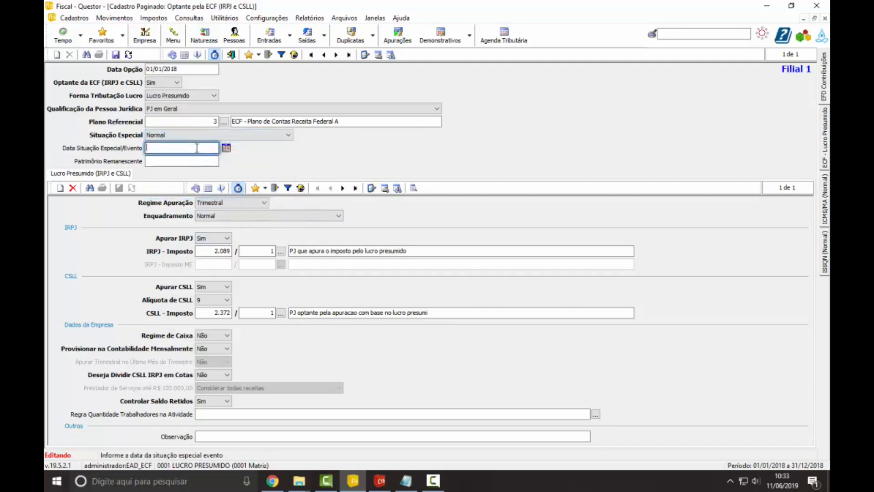
Step: Keep Regime Apuração as Trimestral and Enquadramento as Normal in the Lucro Presumido data
click(223, 202)
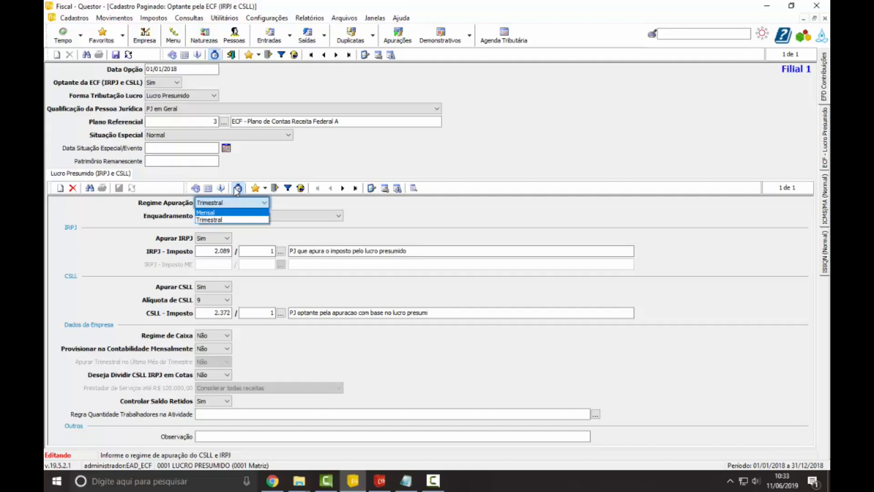
click(258, 220)
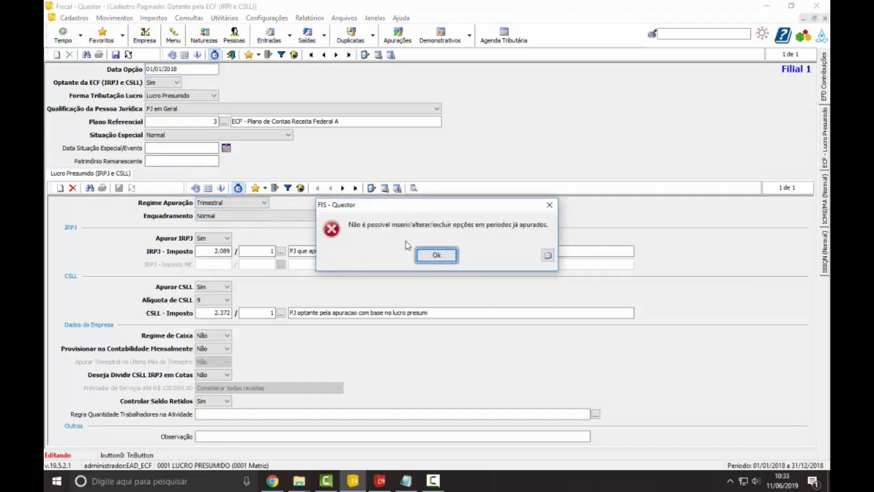
click(435, 256)
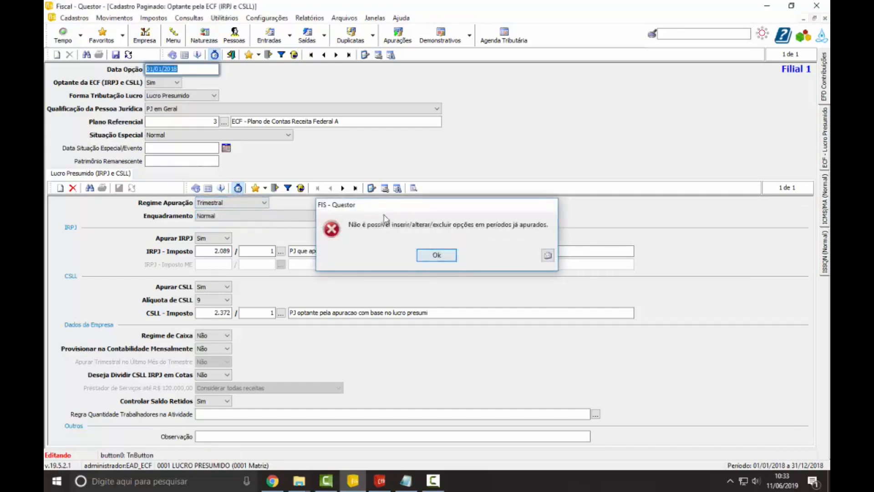
click(266, 217)
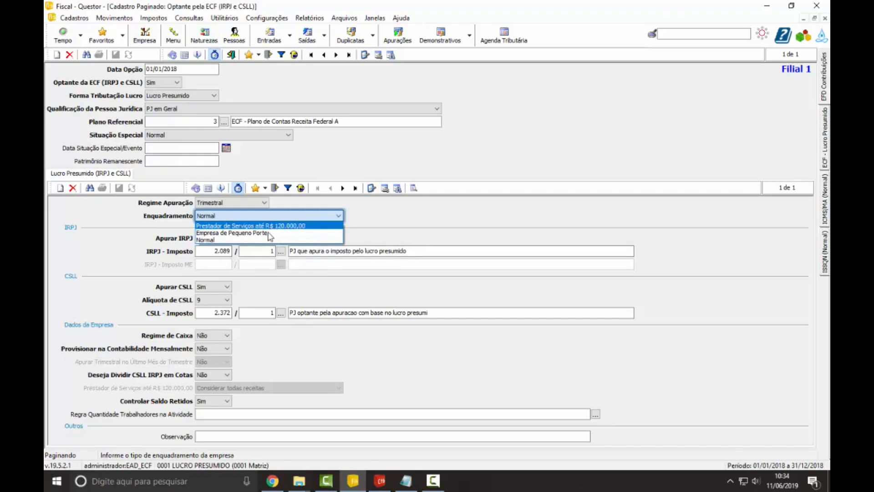
click(269, 240)
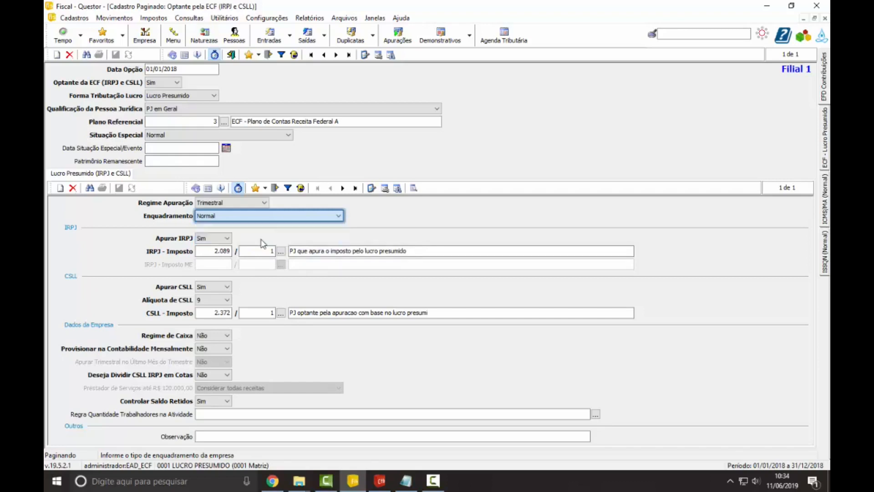
Step: Try Não for Apurar IRPJ, restore it to Sim, and check the IRPJ - Imposto code and variation fields
click(219, 238)
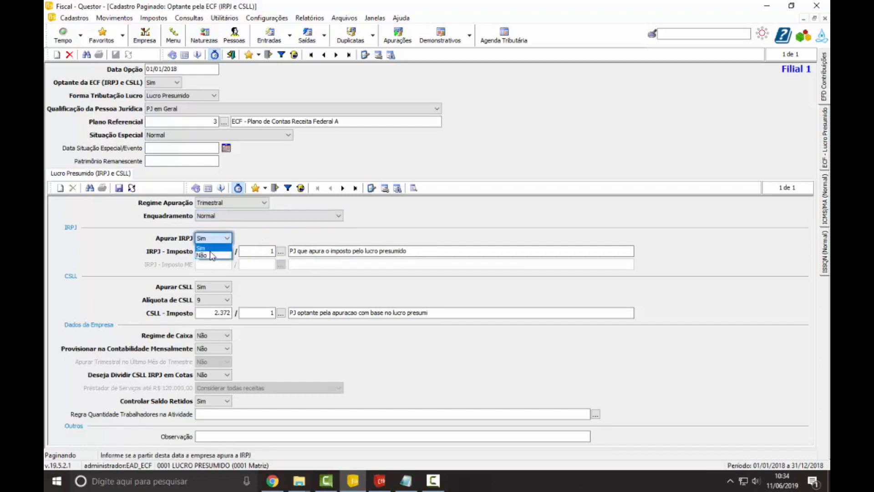
click(212, 256)
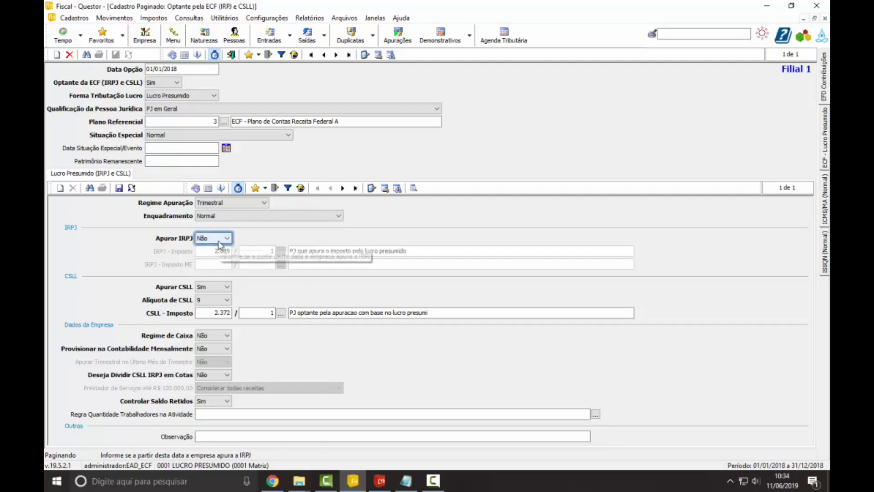
click(217, 240)
click(218, 250)
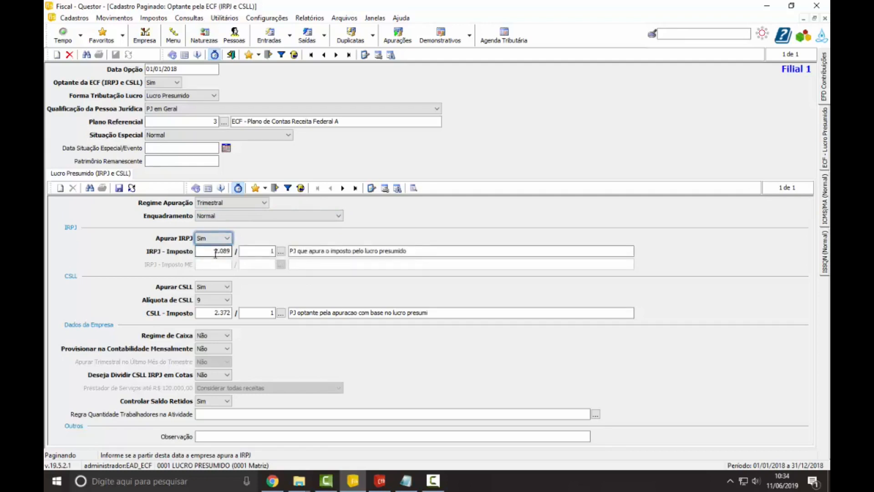
key(Tab)
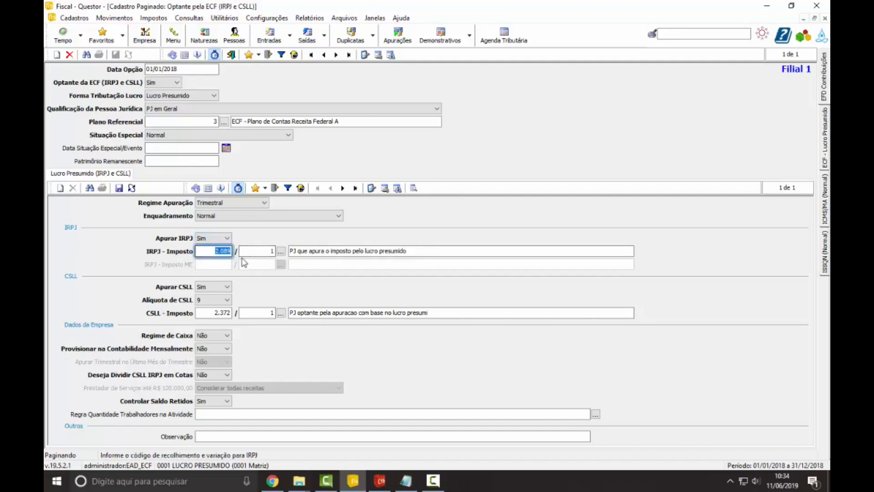
click(250, 249)
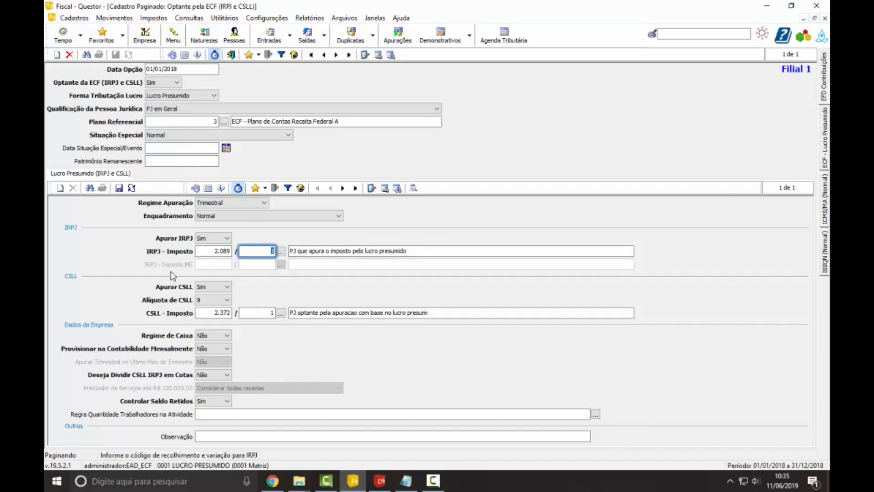
Step: Try Enquadramento Prestador de Serviços até R$ 120.000,00, check the IRPJ - Imposto ME field, and restore Enquadramento to Normal
click(258, 216)
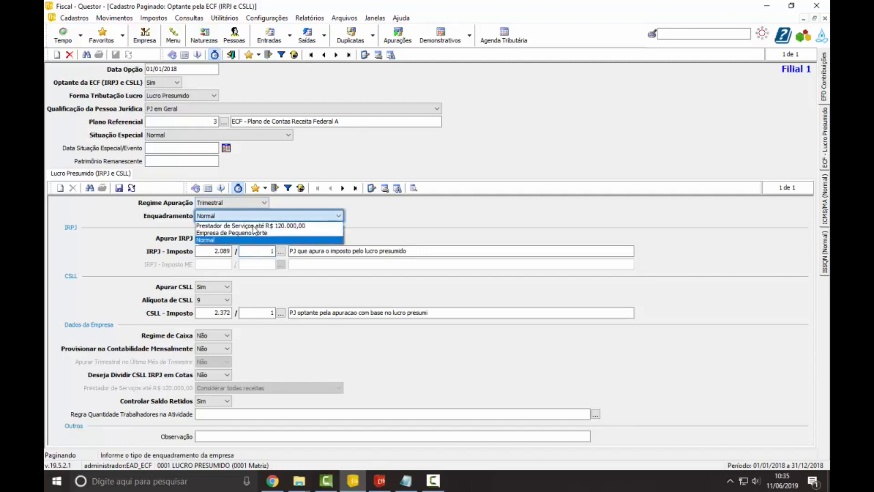
click(251, 226)
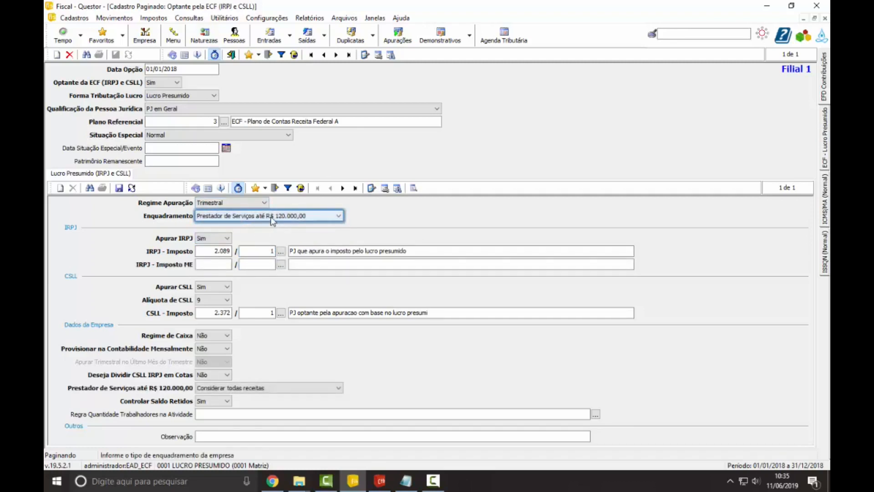
click(211, 266)
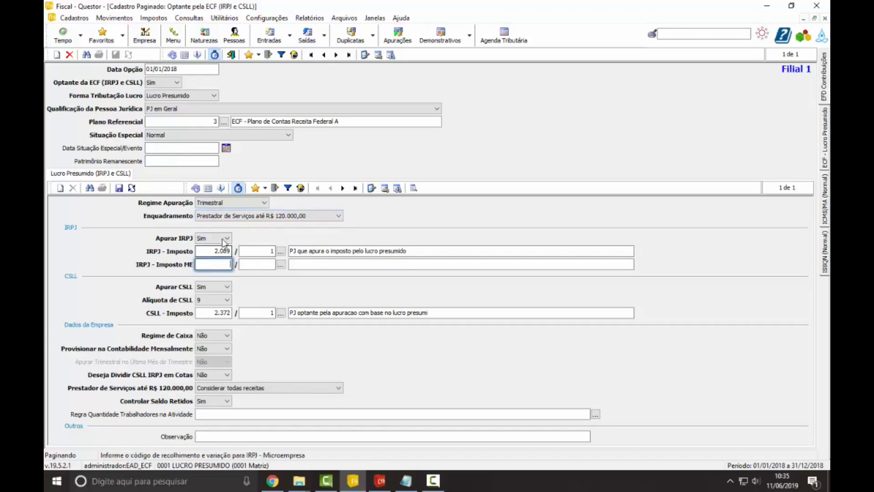
click(252, 217)
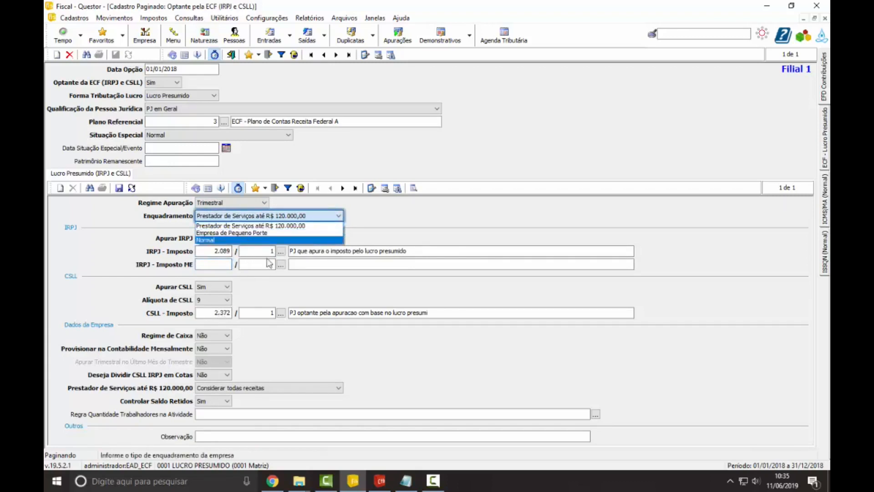
click(255, 241)
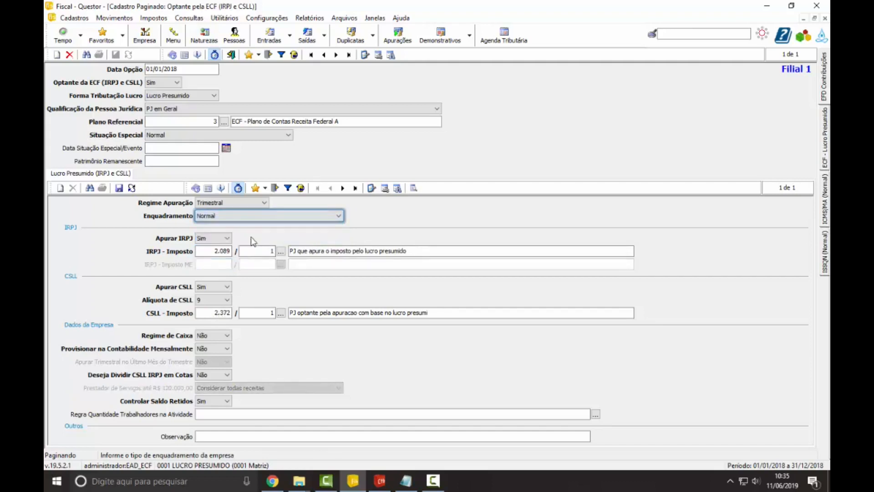
click(245, 218)
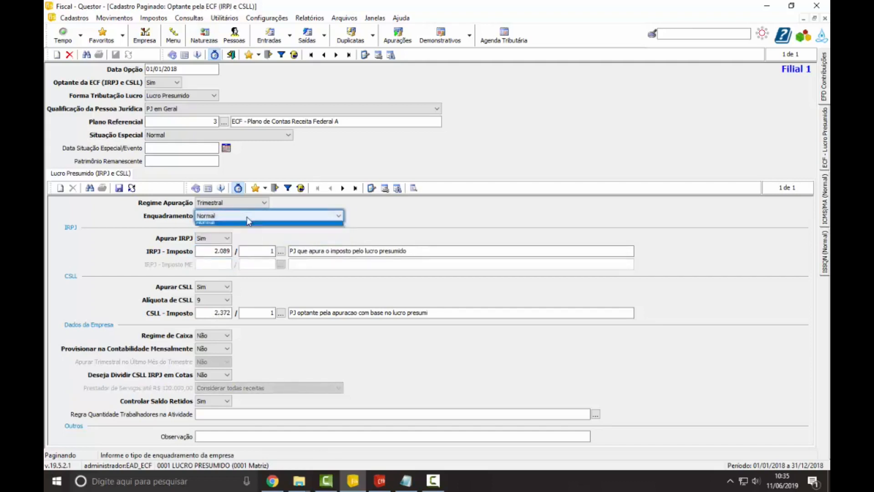
Step: Keep the Alíquota de CSLL at 9 and check the CSLL - Imposto code and variation fields
click(227, 288)
click(227, 300)
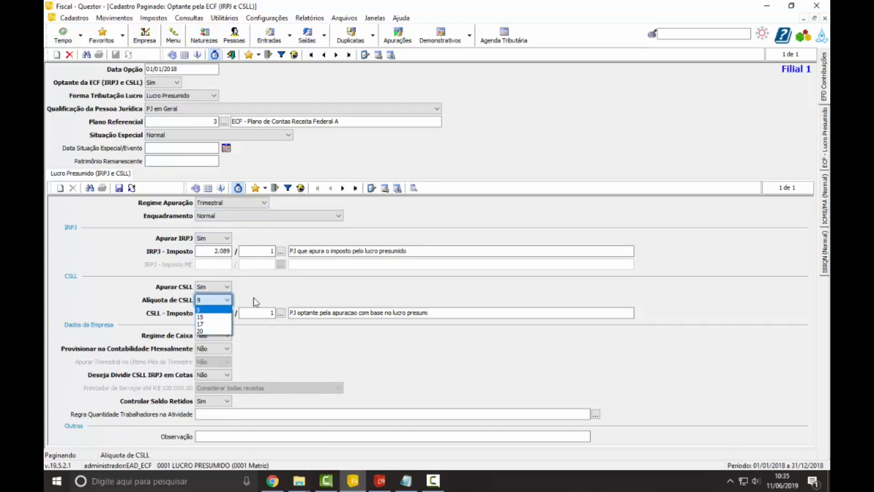
key(Return)
key(Tab)
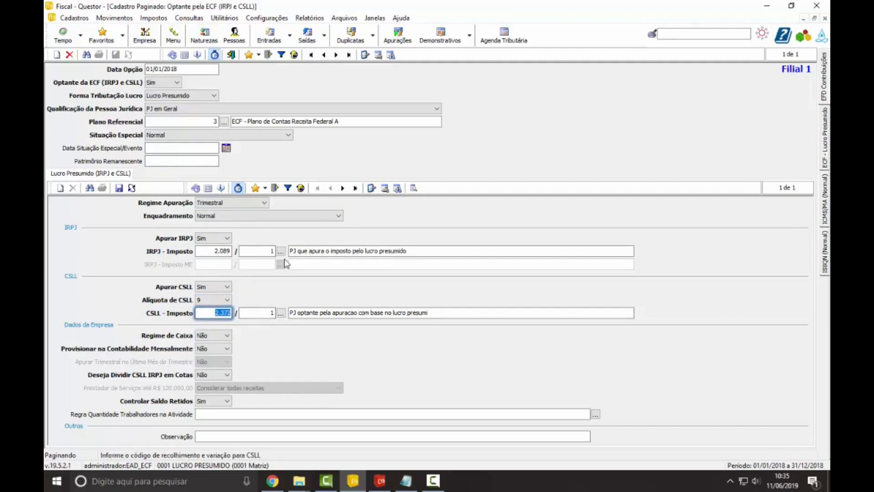
key(Tab)
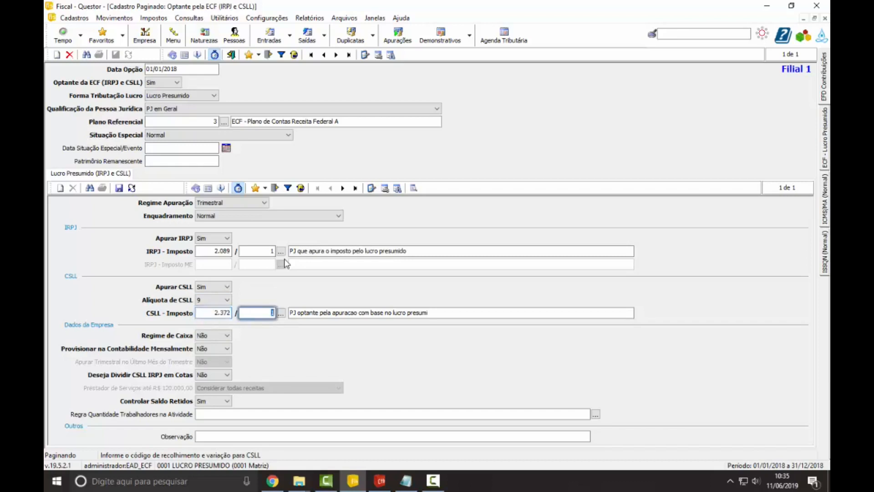
key(Tab)
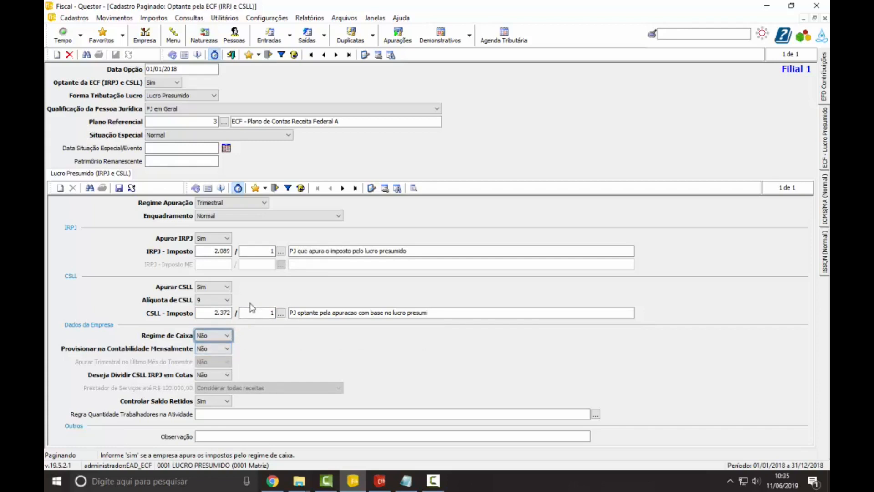
Step: Check Provisionar na Contabilidade Mensalmente, switch Regime Apuração to Mensal to compare the quarter options, and restore it to Trimestral
click(228, 349)
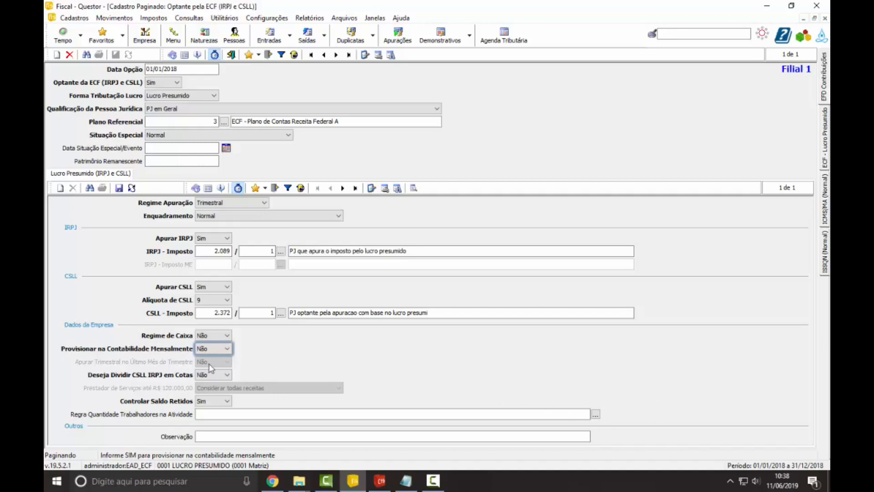
click(239, 203)
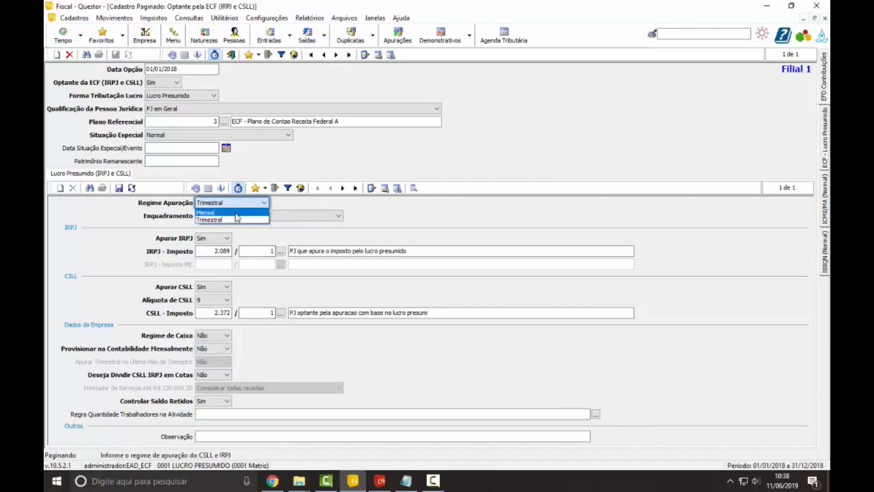
click(236, 216)
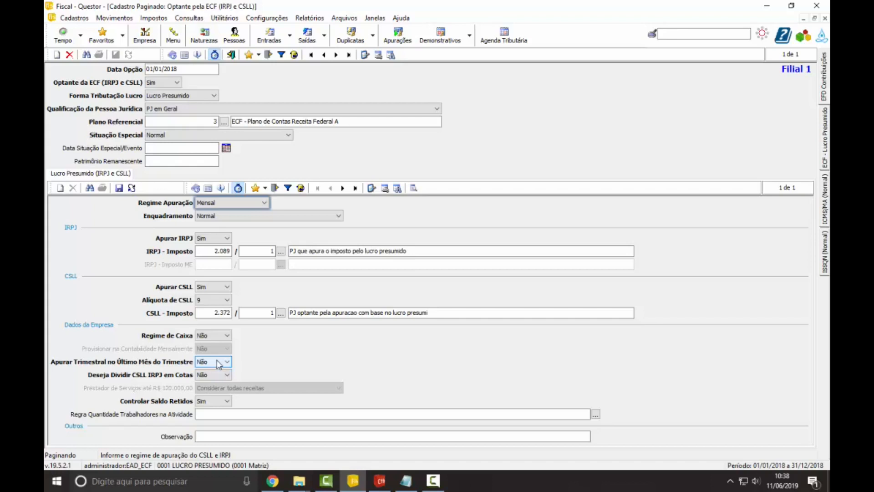
click(223, 203)
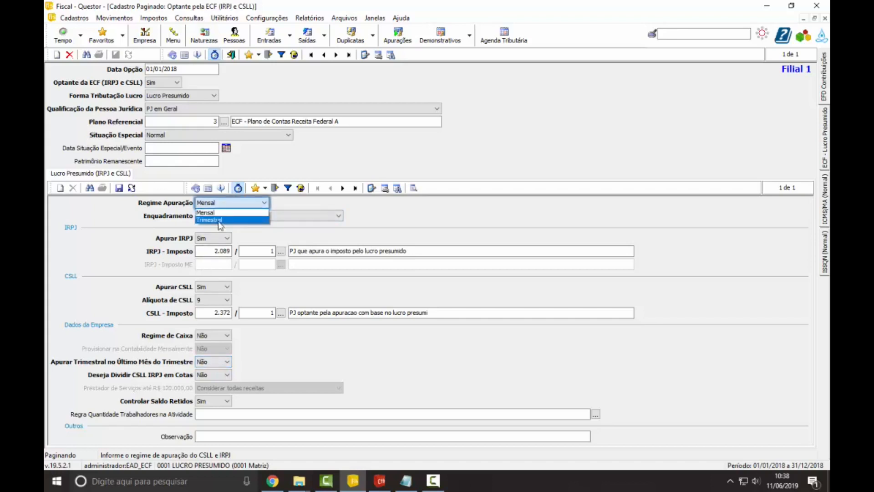
click(220, 221)
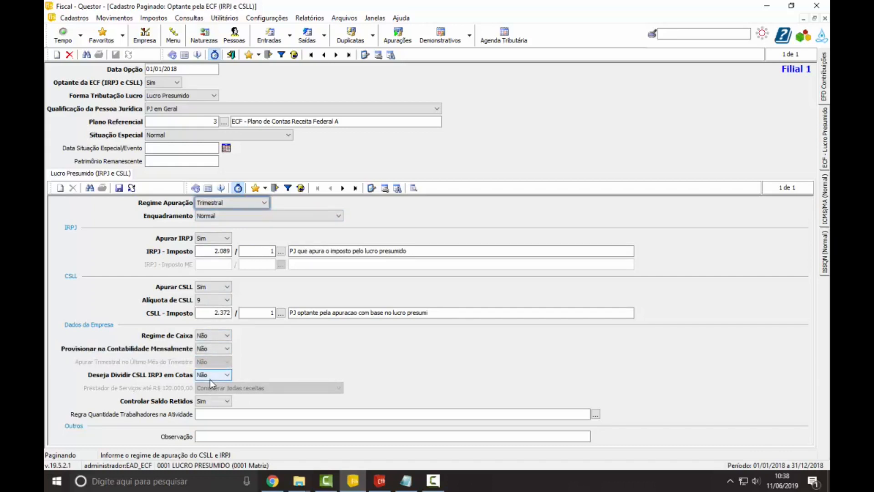
Step: Check the options of Deseja Dividir CSLL IRPJ em Cotas and keep it at Não
click(222, 377)
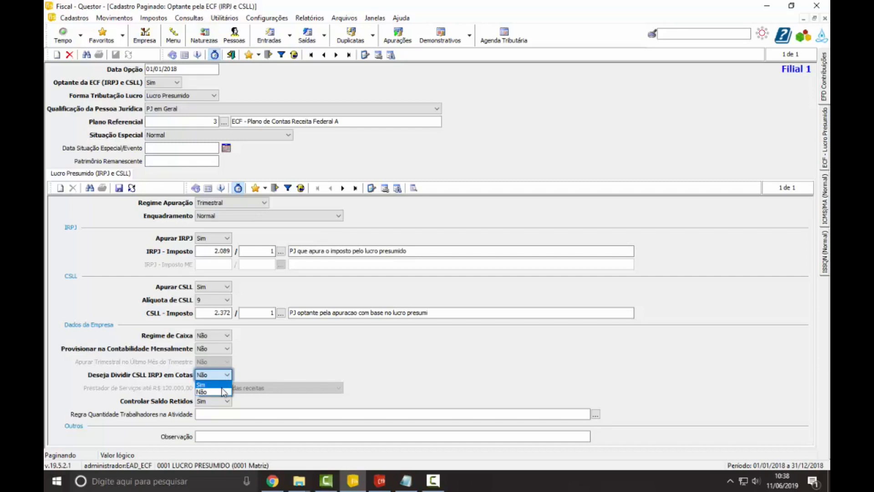
click(224, 391)
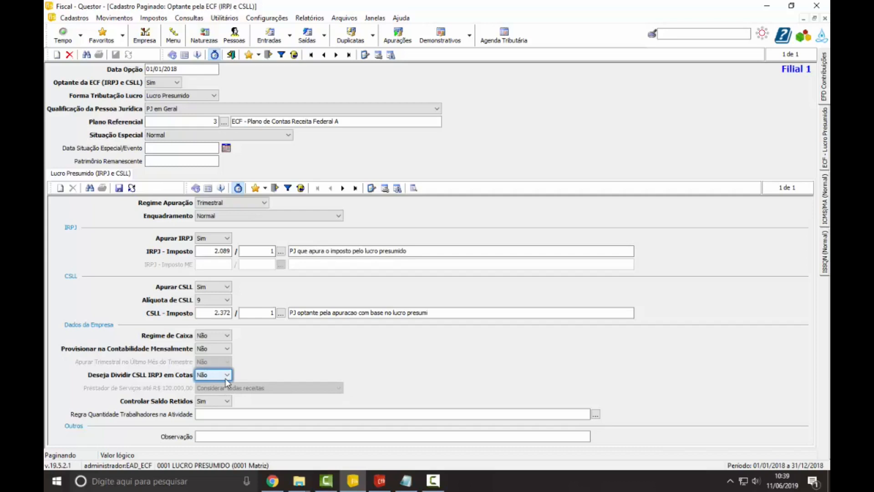
Step: Try Enquadramento Prestador de Serviços até R$ 120.000,00 to check the receipts options under Dados da Empresa, and restore Enquadramento to Normal
click(300, 215)
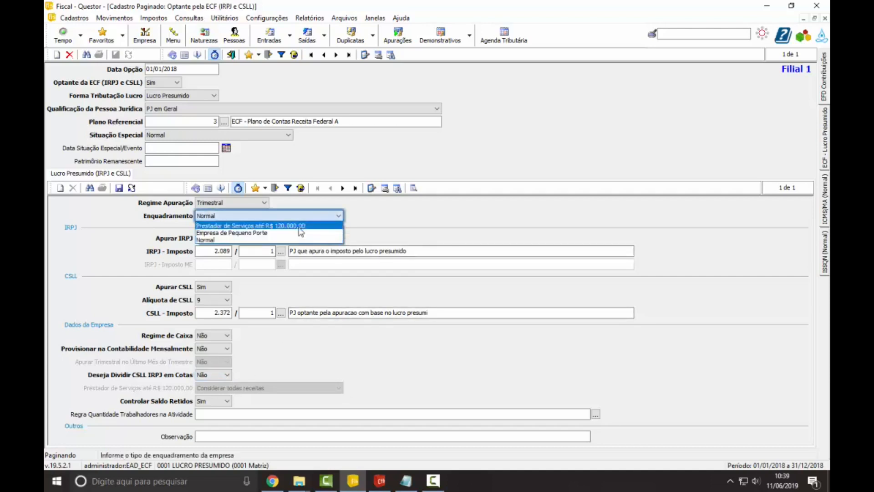
click(301, 225)
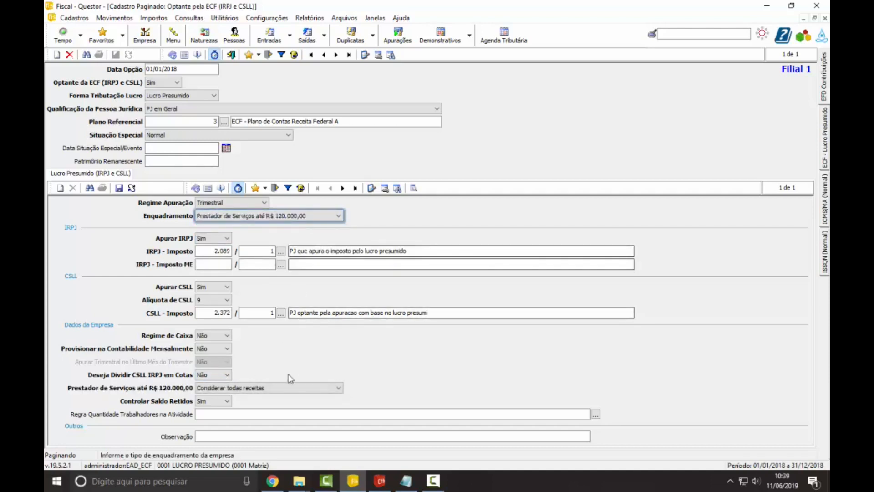
click(288, 387)
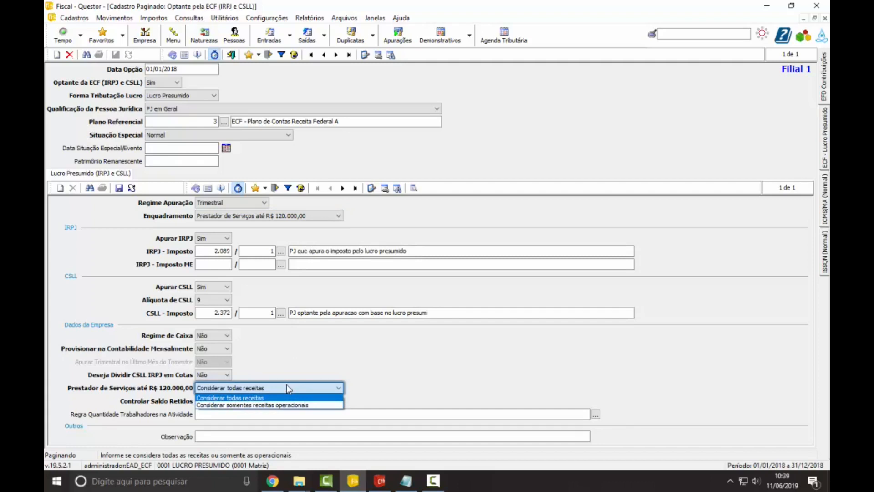
click(286, 388)
click(278, 215)
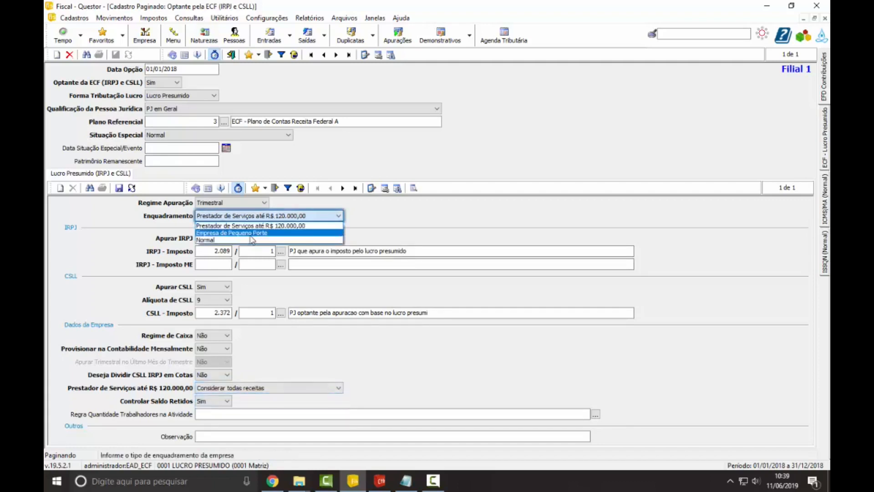
click(206, 240)
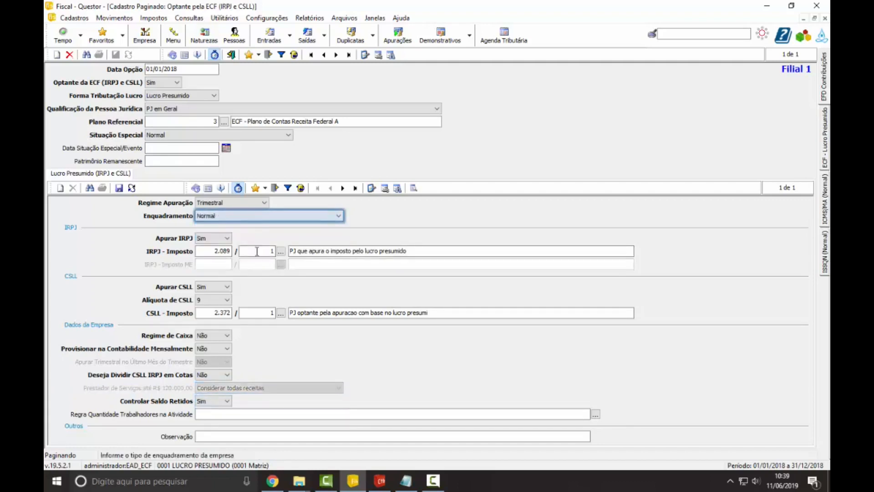
Step: Check the Deseja Dividir CSLL IRPJ em Cotas, Regra Quantidade Trabalhadores na Atividade and Observação fields
click(210, 374)
click(210, 374)
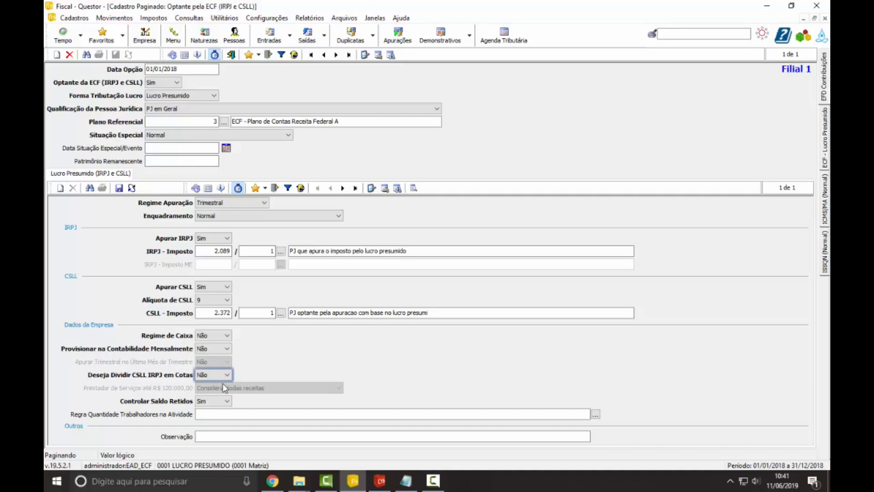
click(212, 413)
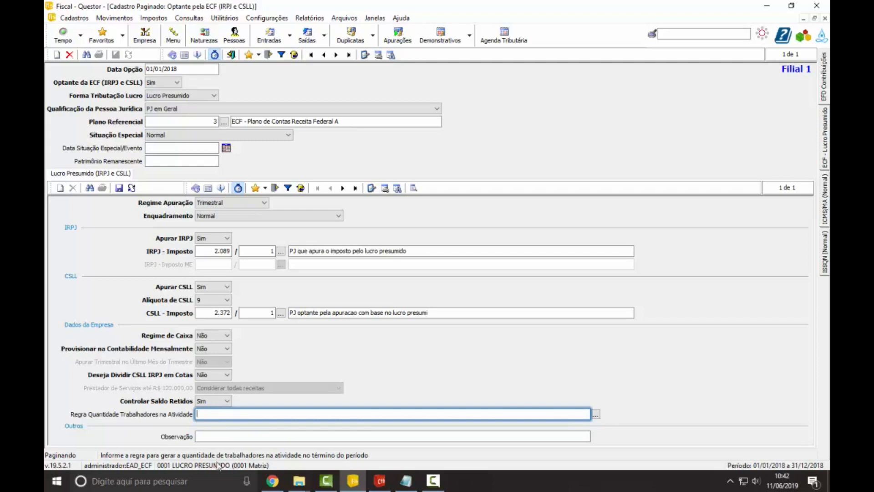
click(241, 438)
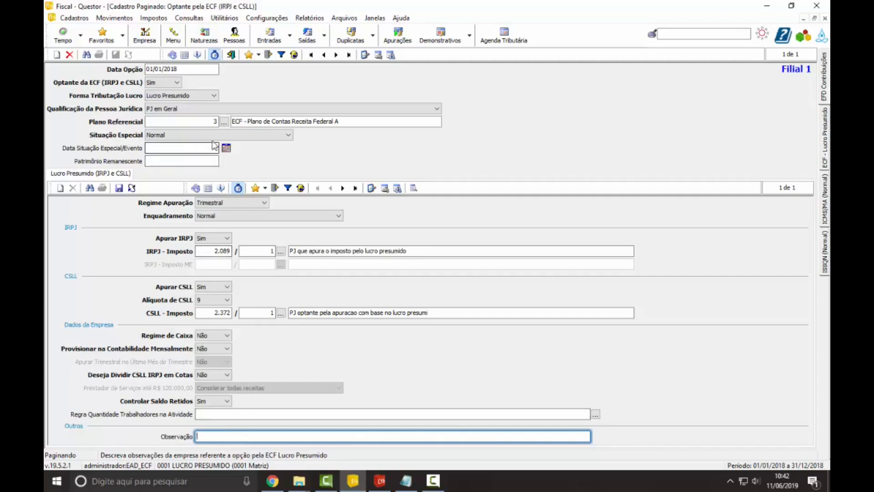
Step: Close the Optante pela ECF record and open Configurar Regras Fiscais for the Lucro Presumido ECF
click(232, 55)
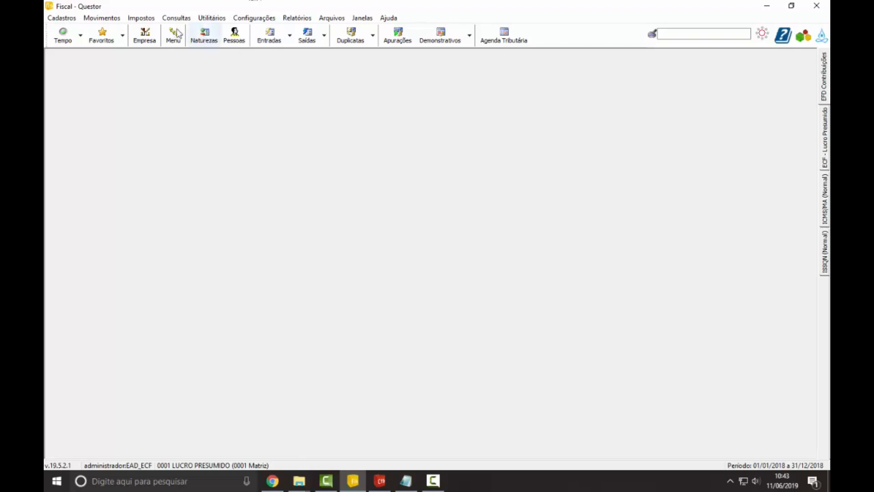
click(153, 19)
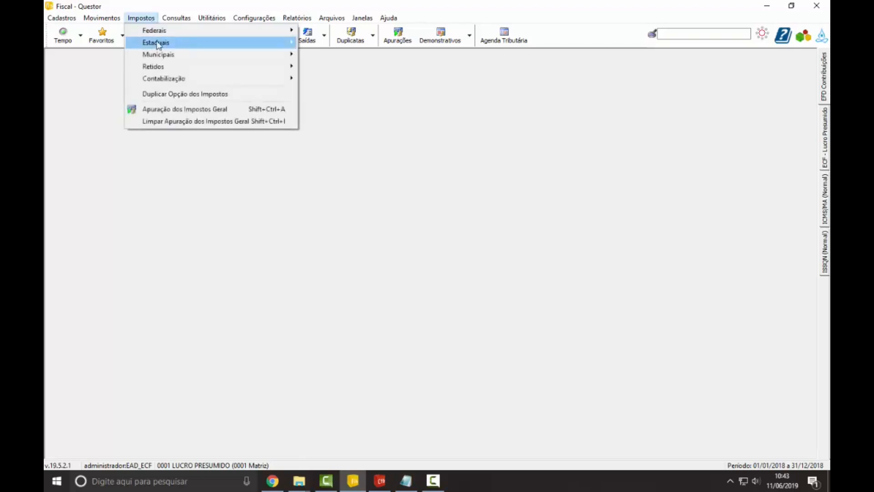
mouse_move(195, 32)
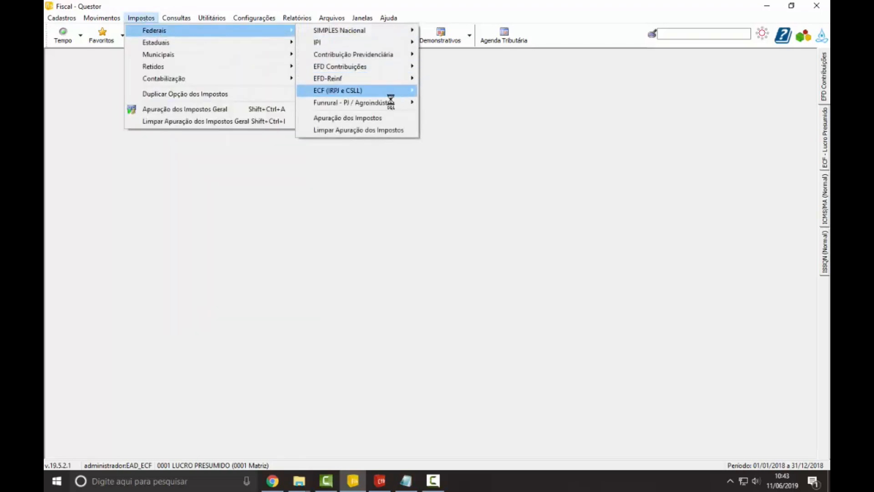
mouse_move(389, 94)
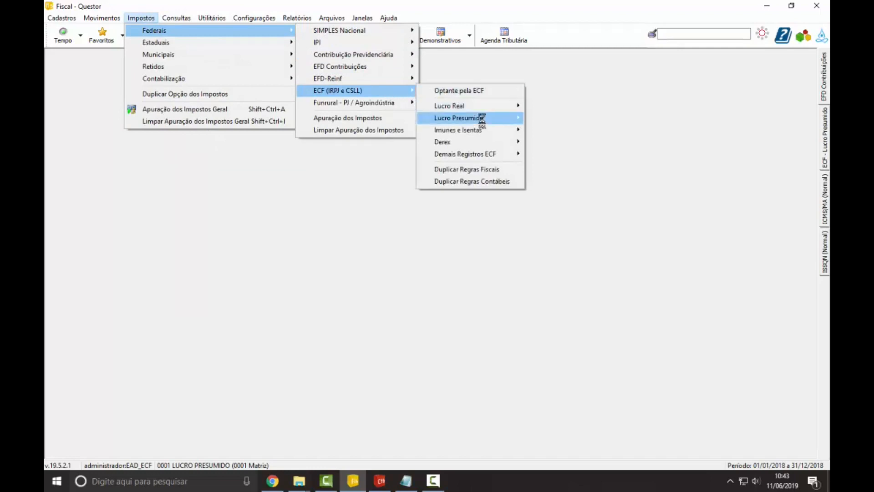
mouse_move(483, 118)
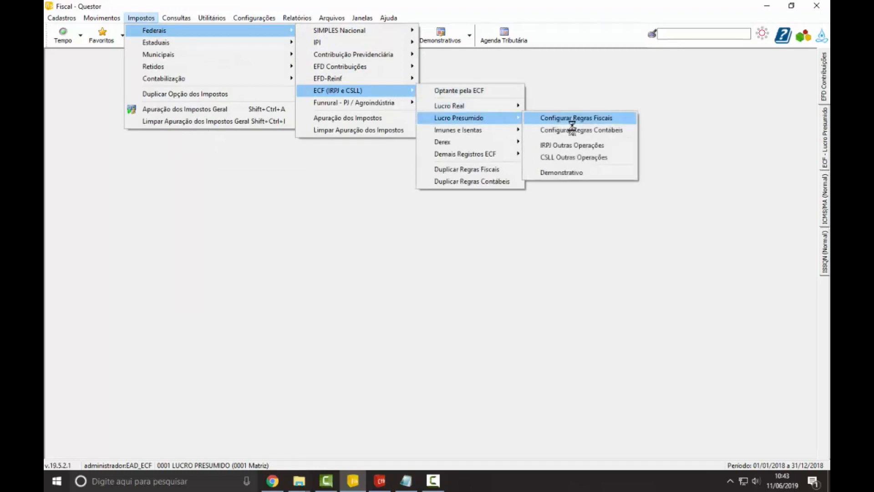
click(607, 119)
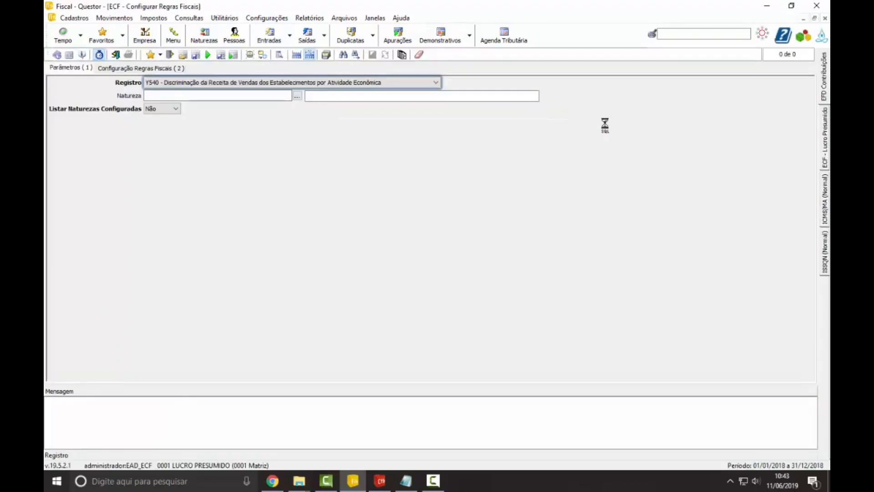
Step: Set Registro to P200 - Base de Cálculo do Lucro Presumido and leave Natureza blank
click(359, 84)
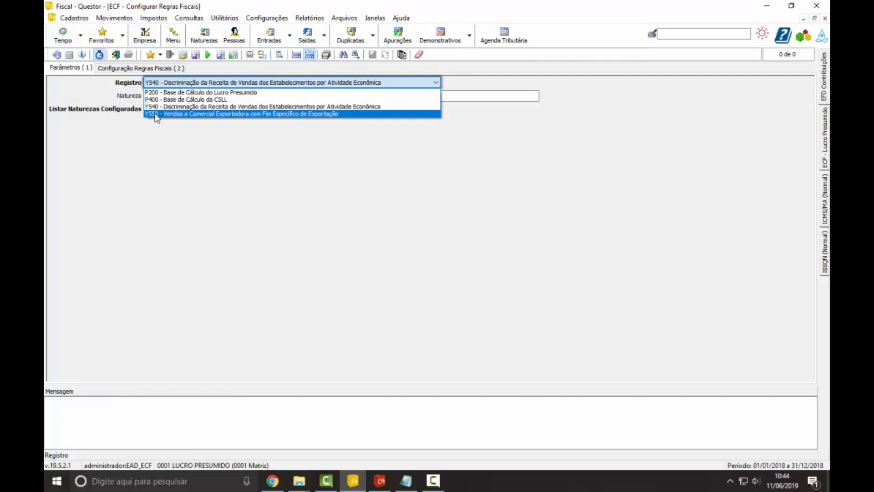
click(174, 95)
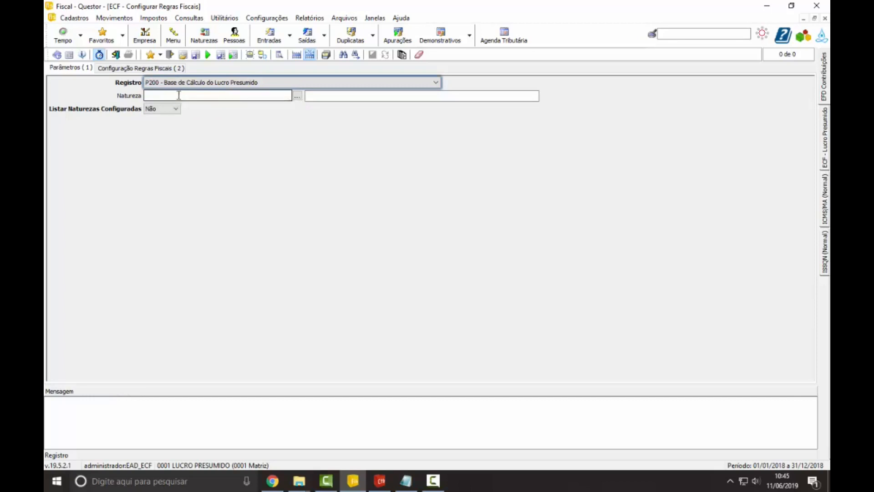
click(182, 95)
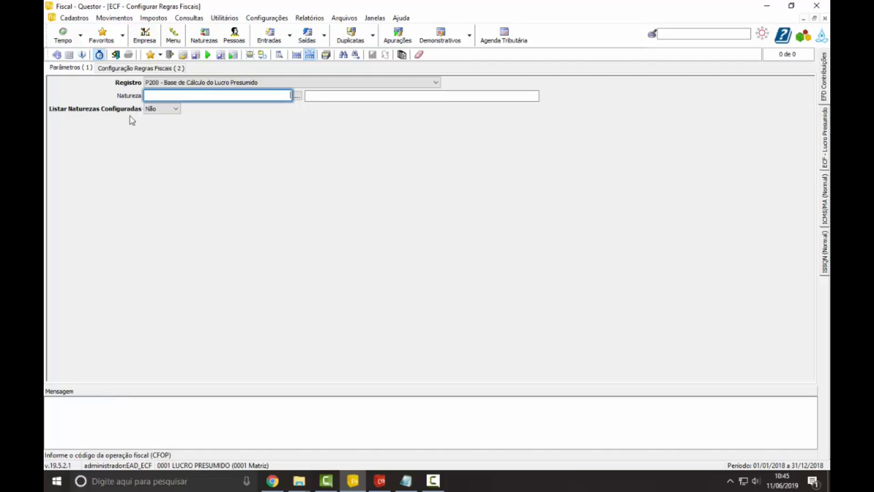
Step: Set Listar Naturezas Configuradas to Sim, run the listing, and review the naturezas already configured for P200
click(159, 113)
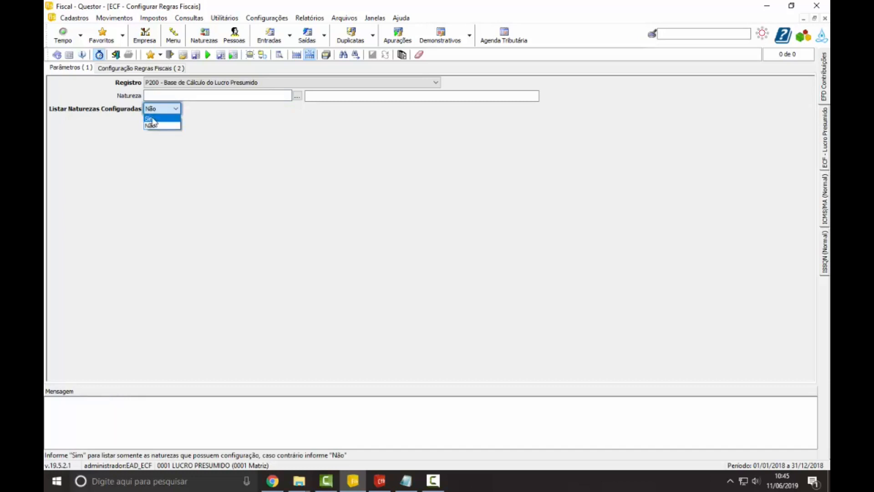
click(153, 119)
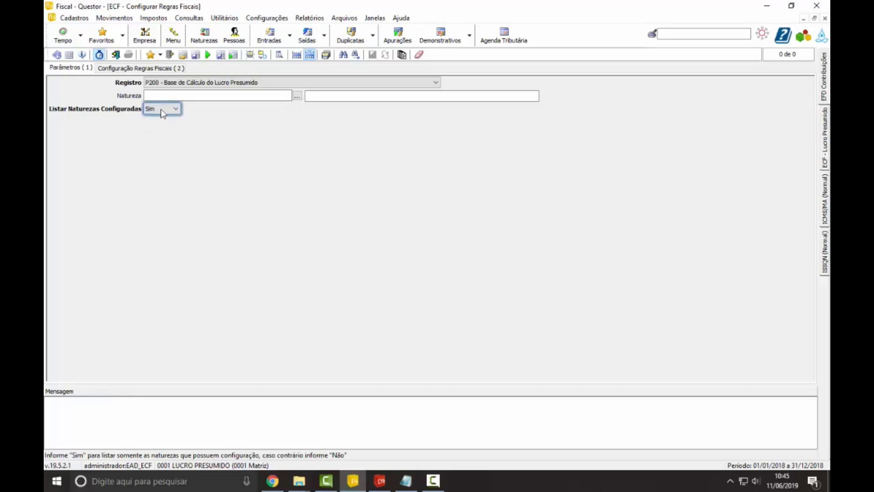
click(208, 55)
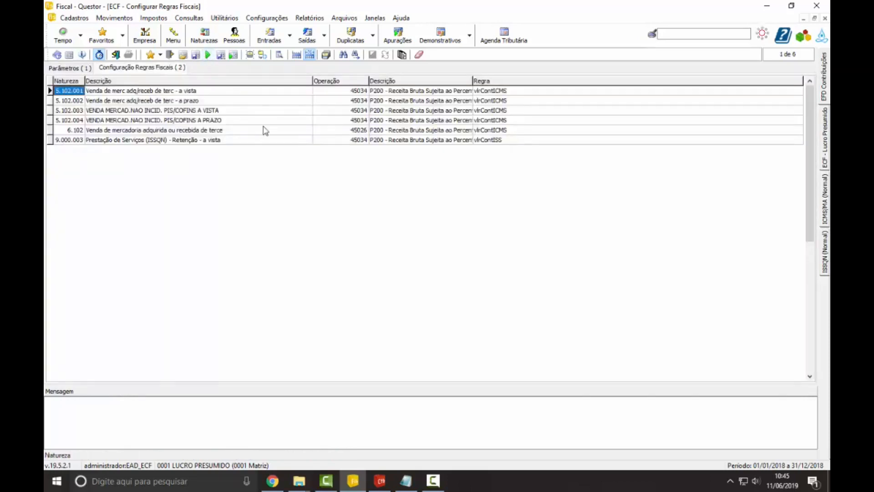
click(283, 114)
click(290, 133)
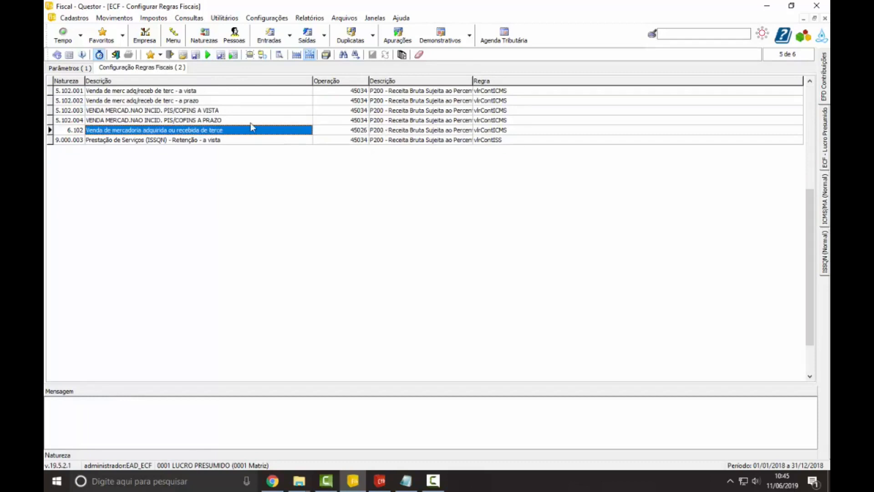
click(269, 141)
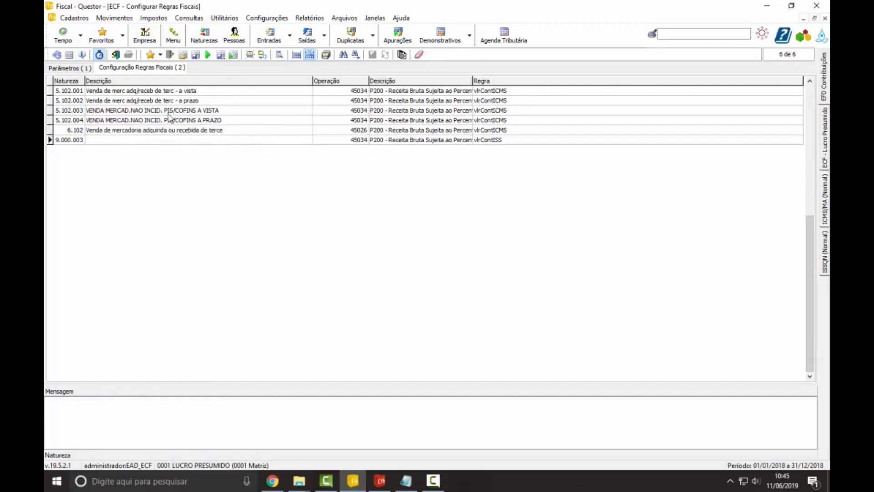
Step: Set Listar Naturezas Configuradas to Não and list all naturezas for the P200 register
click(87, 69)
click(173, 110)
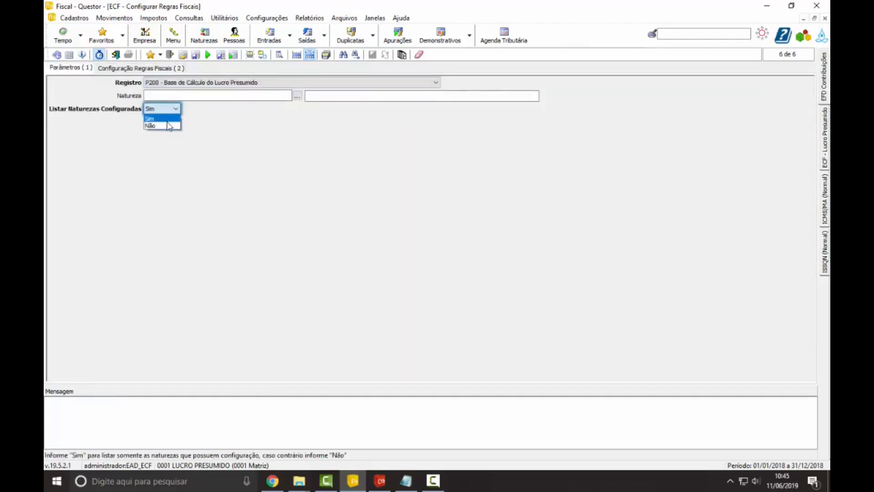
click(169, 125)
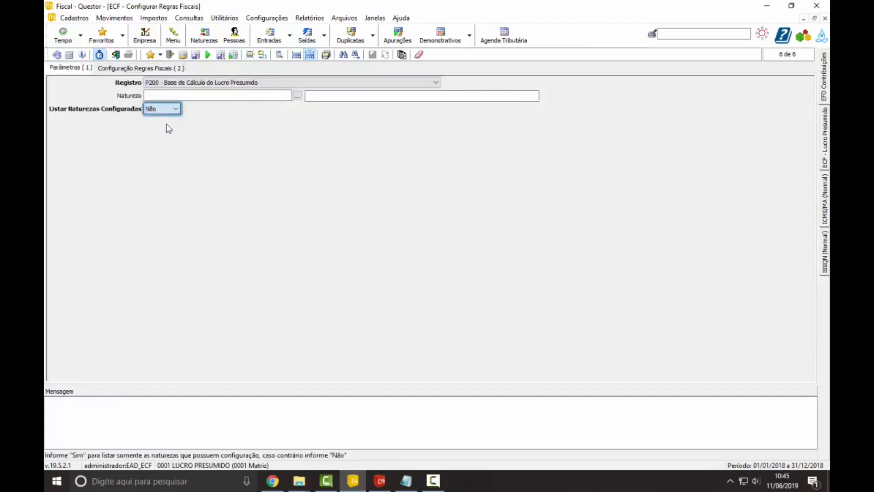
click(207, 55)
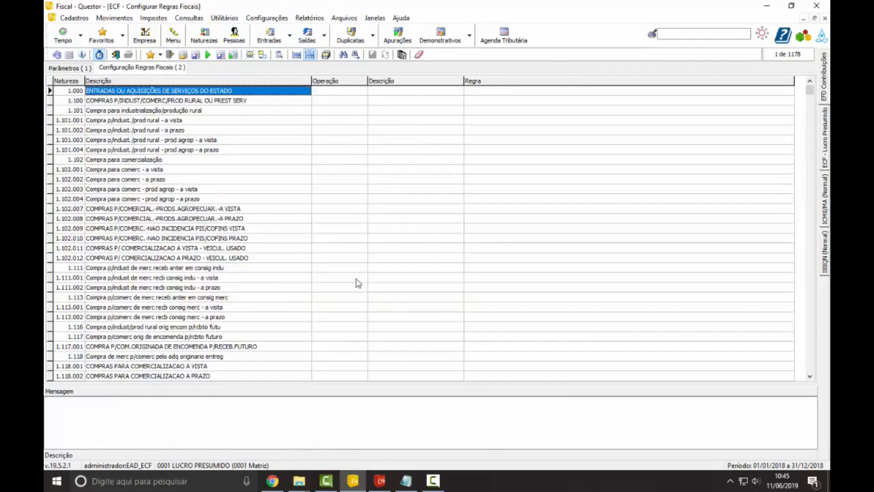
Step: Set the Operação of natureza 5.102.001 to 45034, Receita Bruta Sujeita ao Percentual de 32%, from the Operações Diversas lookup
key(Page_Down)
key(Page_Down)
key(Page_Down)
key(Page_Down)
key(Page_Down)
key(Page_Down)
key(Page_Down)
key(Page_Down)
key(Page_Down)
key(Page_Down)
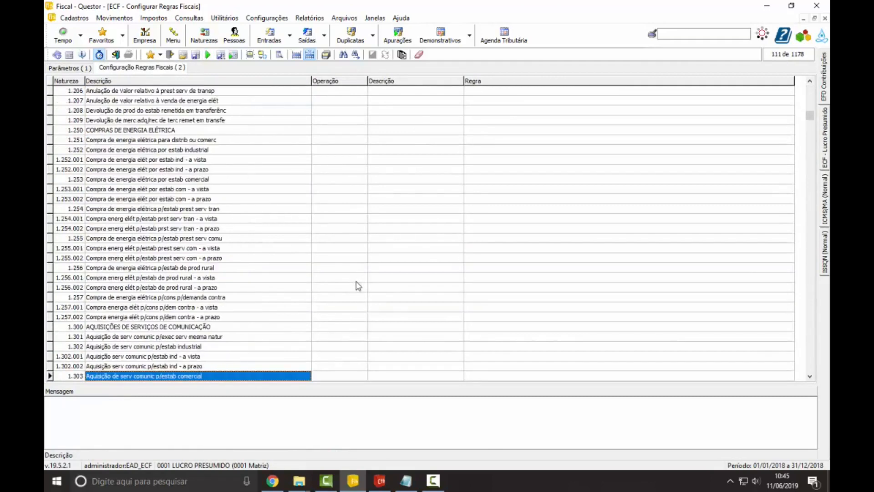
key(Page_Down)
key(Page_Down)
key(Page_Down)
key(Page_Down)
key(Page_Down)
key(Page_Down)
key(Page_Down)
key(Page_Down)
key(Page_Down)
key(Page_Down)
key(Page_Down)
key(Page_Down)
key(Page_Down)
key(Page_Down)
key(Page_Down)
key(Page_Down)
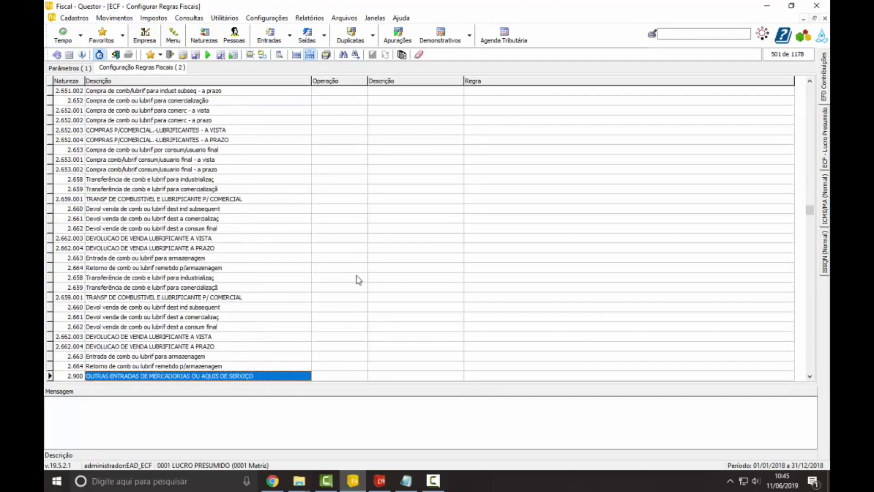
key(Page_Up)
key(Page_Up)
key(Page_Up)
key(Page_Up)
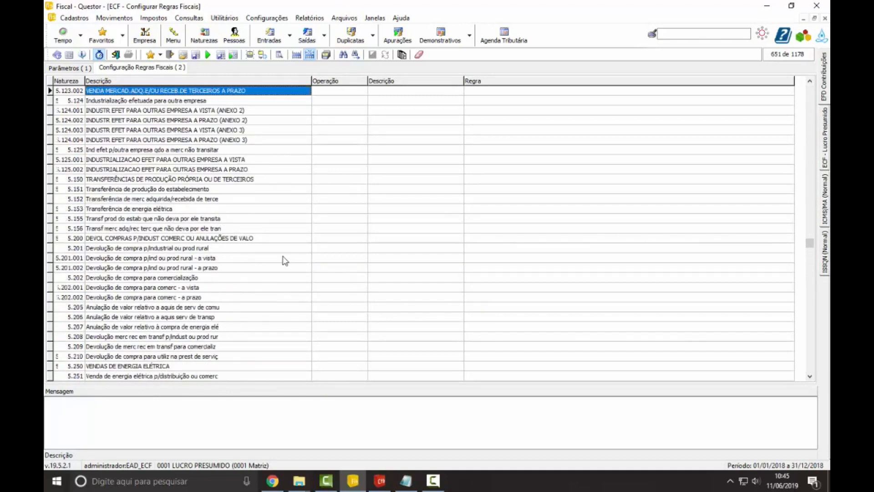
scroll(283, 256, up, 8)
scroll(284, 258, down, 2)
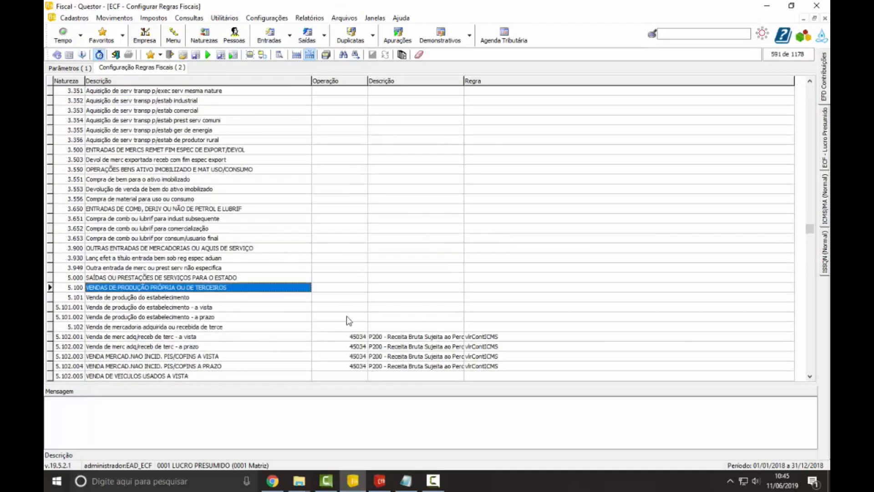
click(355, 336)
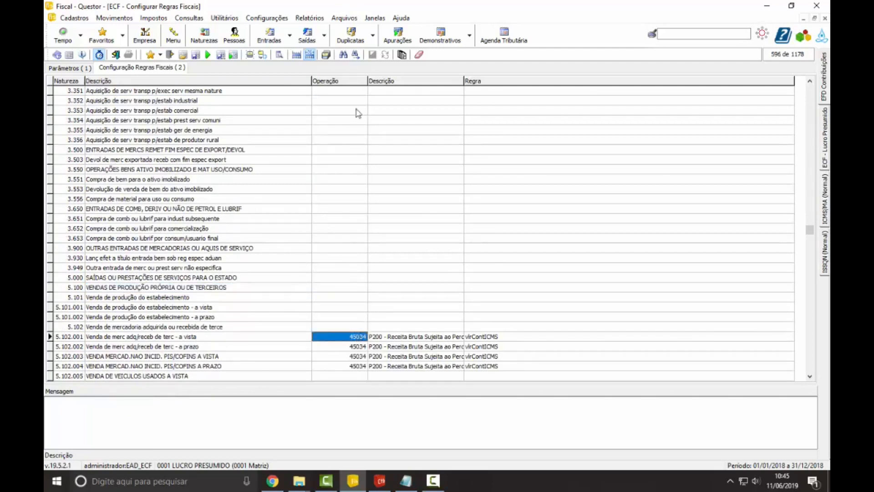
click(362, 337)
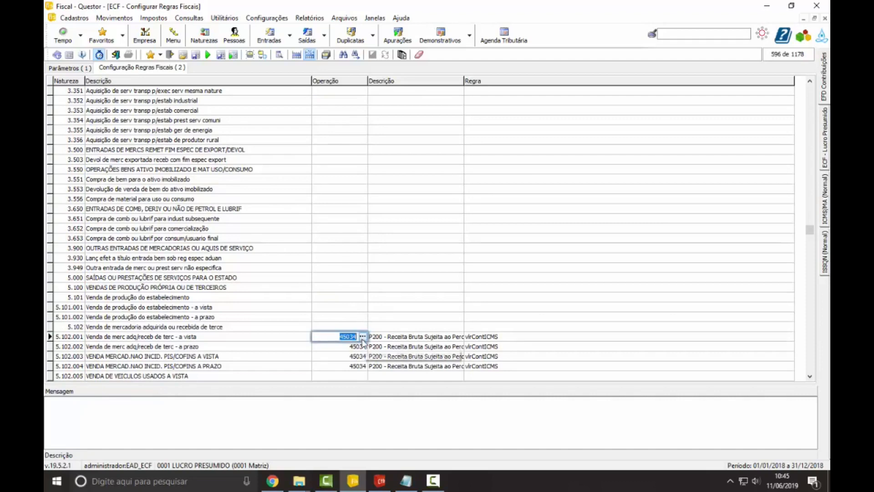
click(363, 336)
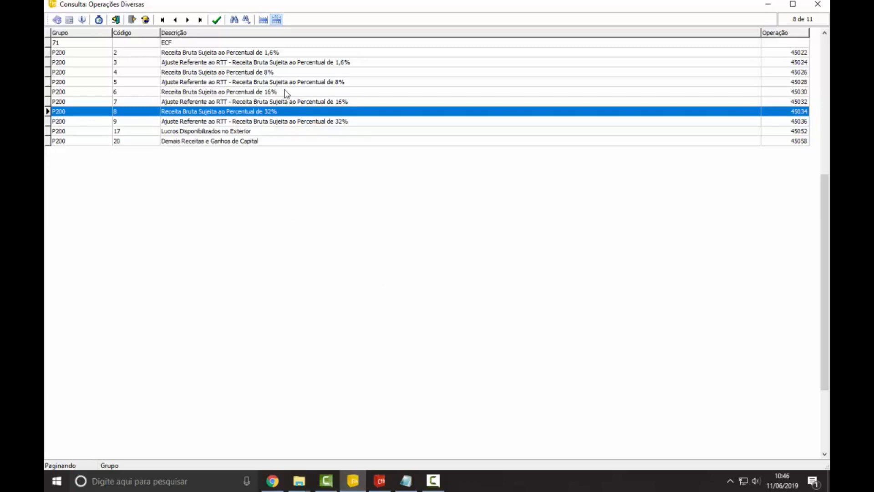
double_click(271, 113)
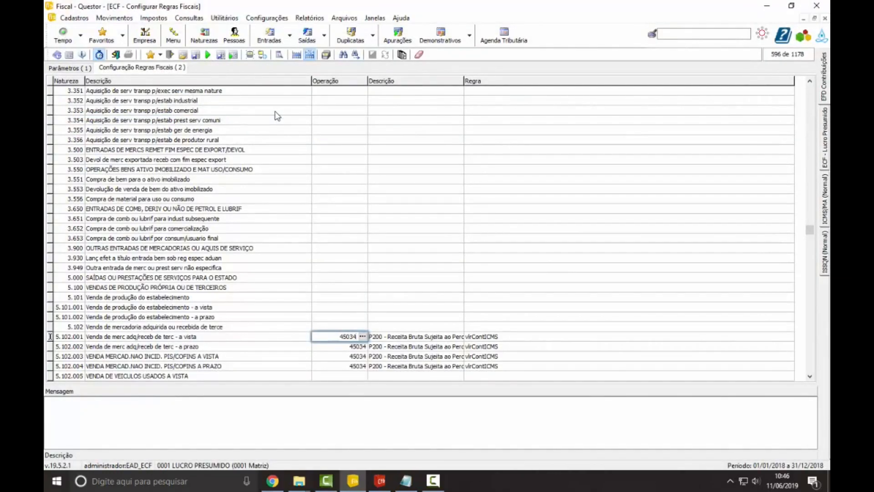
Step: Set the Operação of natureza 5.102, Venda de mercadoria adquirida ou recebida de terceiros, to 45034
key(Tab)
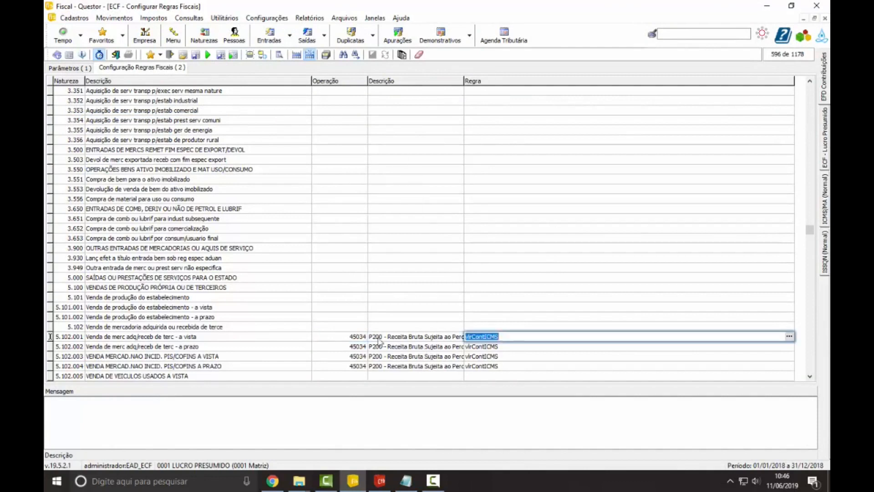
click(360, 327)
text(45034)
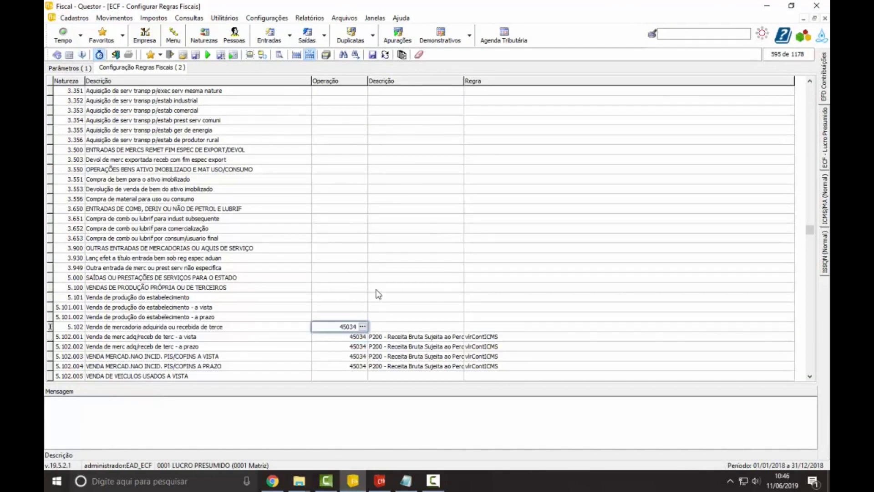
key(Tab)
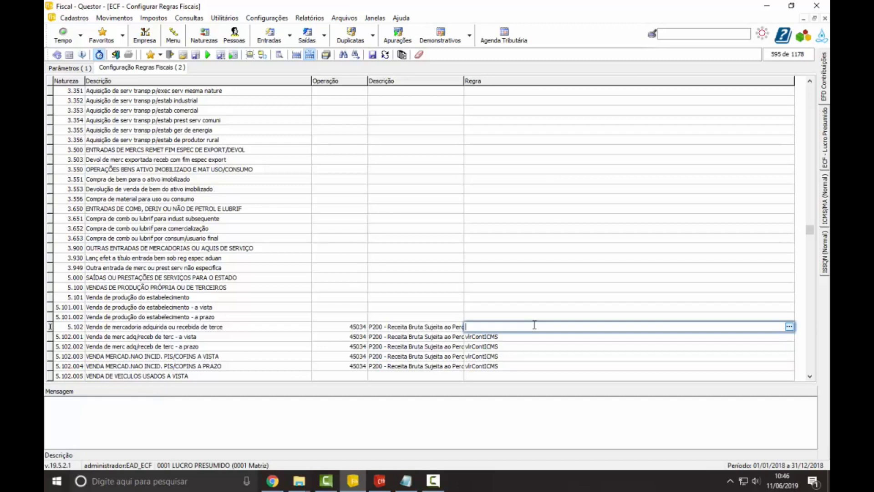
click(433, 486)
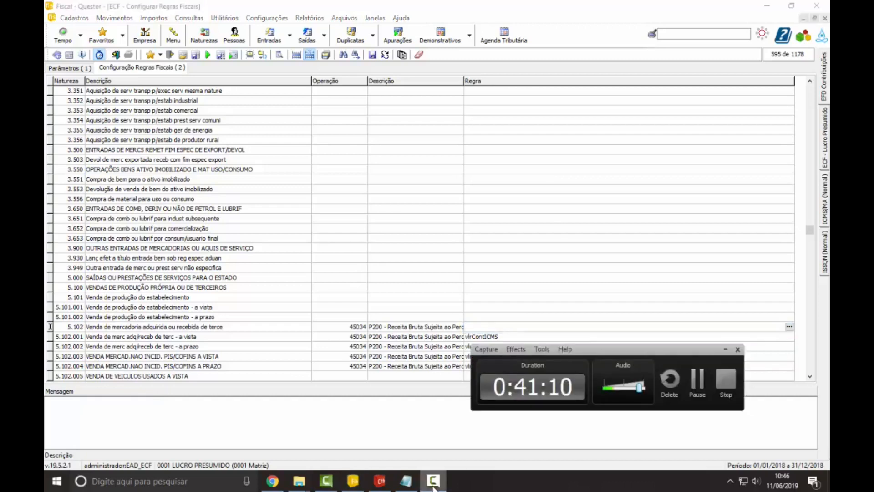
click(433, 486)
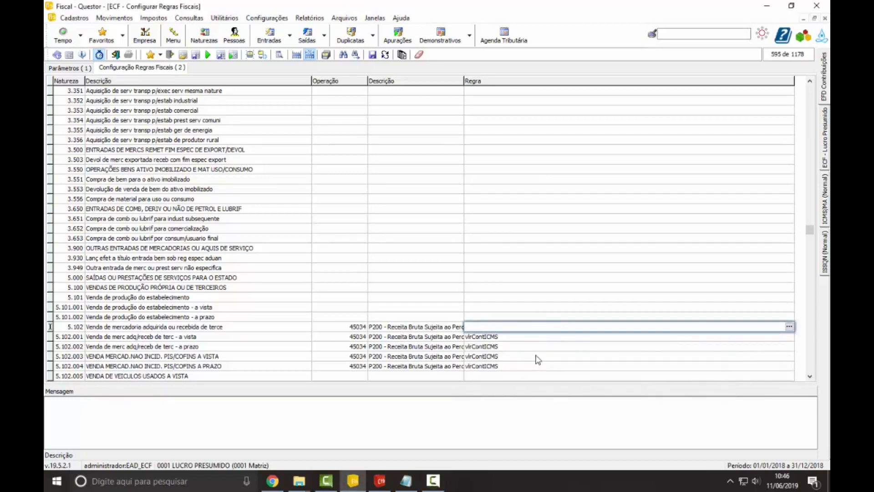
Step: Set the Regra of natureza 5.102 to the Valor Contábil ICMS variable
click(789, 326)
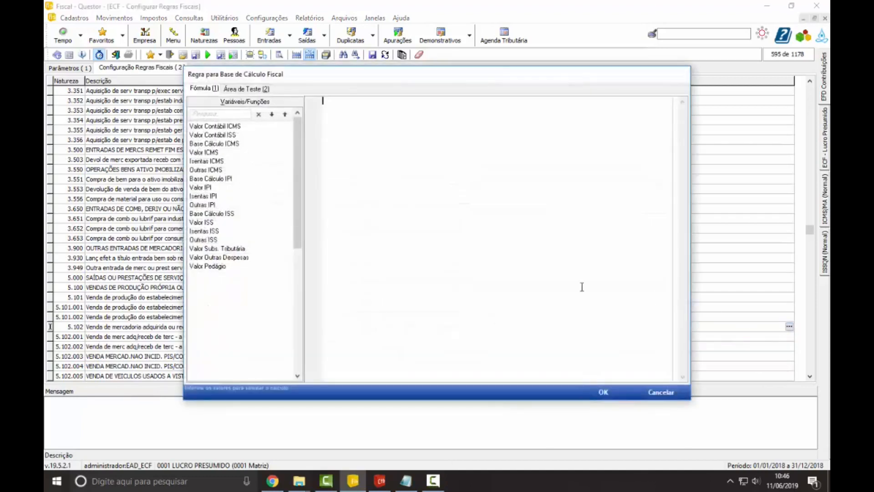
click(223, 136)
click(222, 126)
double_click(223, 127)
click(603, 392)
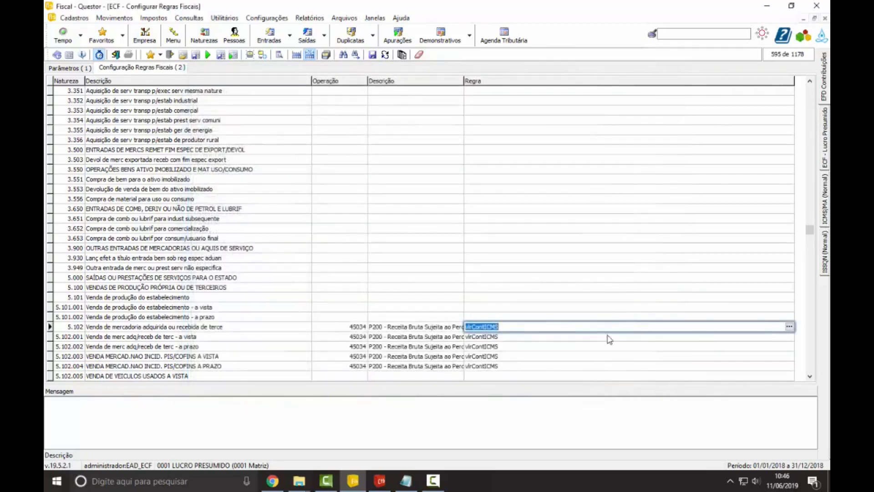
Step: Set the Operação of sales-return natureza 2.411.001 to 45034, Receita Bruta Sujeita ao Percentual de 32%, from the Operações Diversas lookup
key(Down)
key(Down)
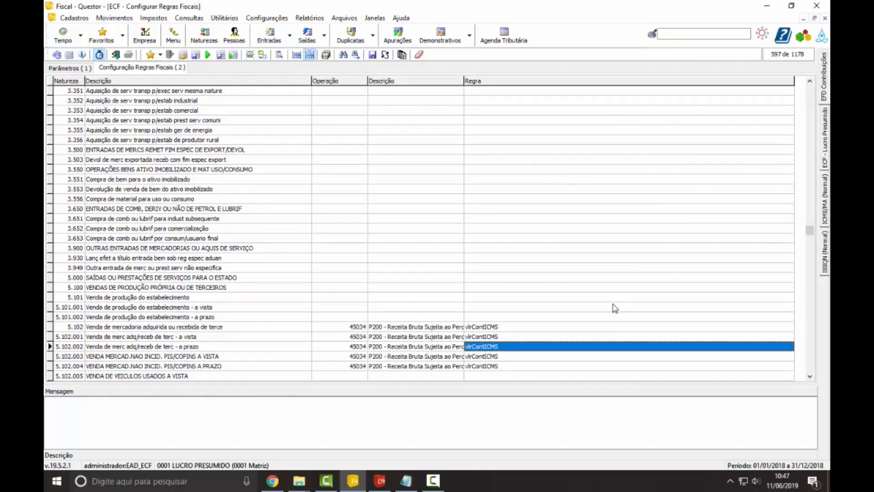
key(Up)
key(Up)
key(Up)
key(Up)
key(Up)
key(Up)
key(Up)
key(Up)
key(Up)
key(Up)
key(Up)
key(Up)
key(Up)
key(Up)
key(Up)
key(Up)
key(Up)
key(Up)
key(Up)
key(Up)
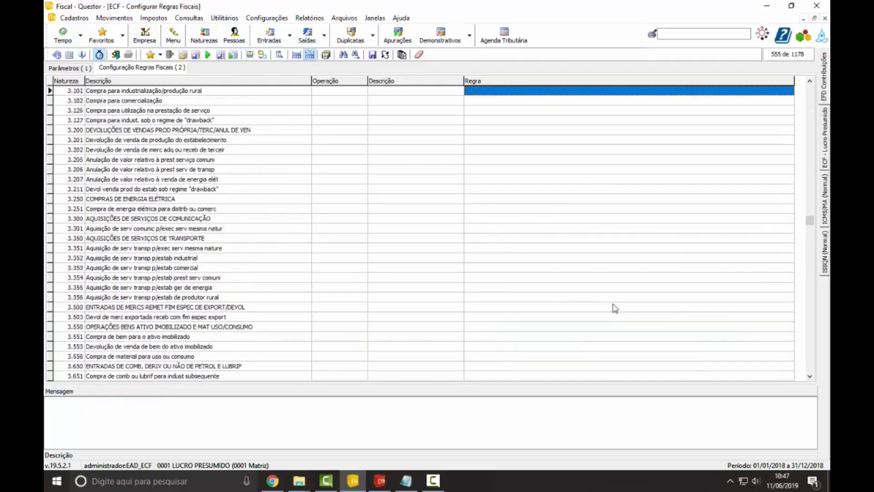
key(Up)
key(Up)
key(Up)
key(Up)
key(Up)
key(Up)
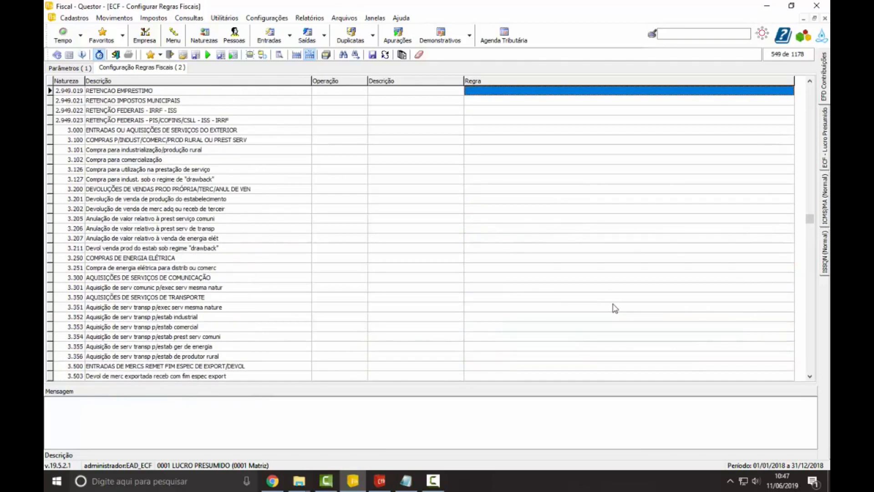
scroll(299, 201, up, 20)
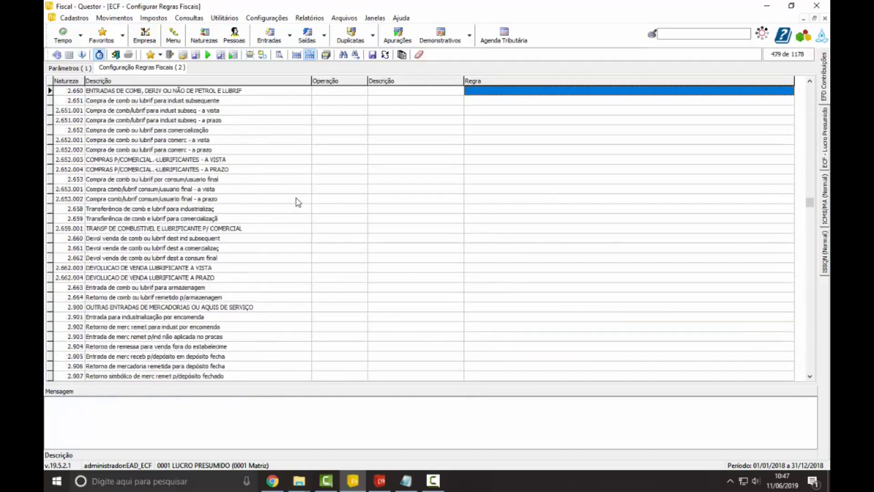
click(363, 210)
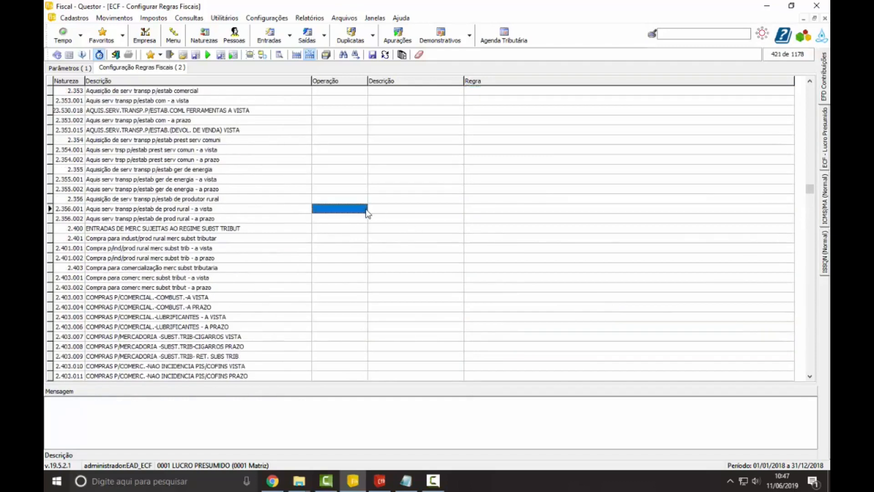
click(528, 209)
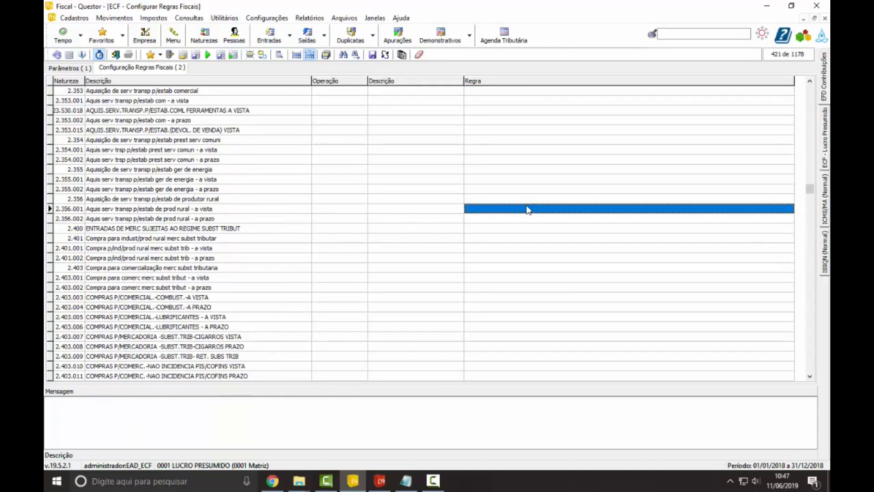
scroll(526, 212, down, 15)
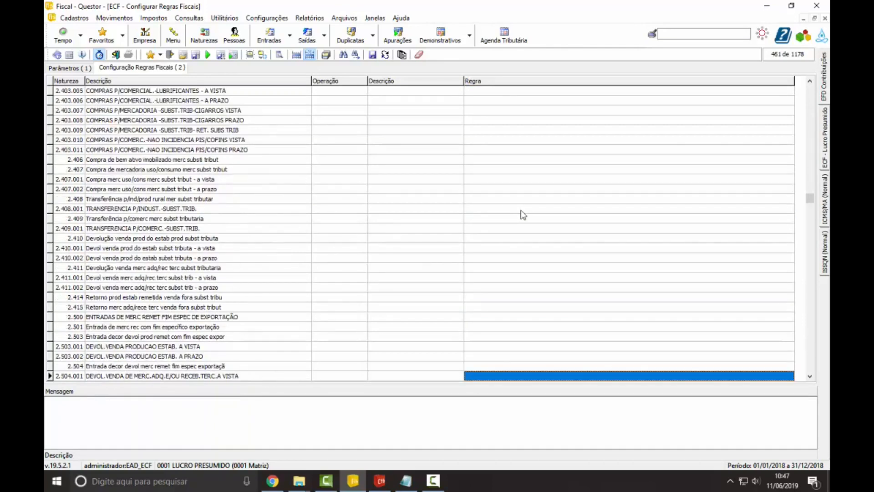
click(239, 278)
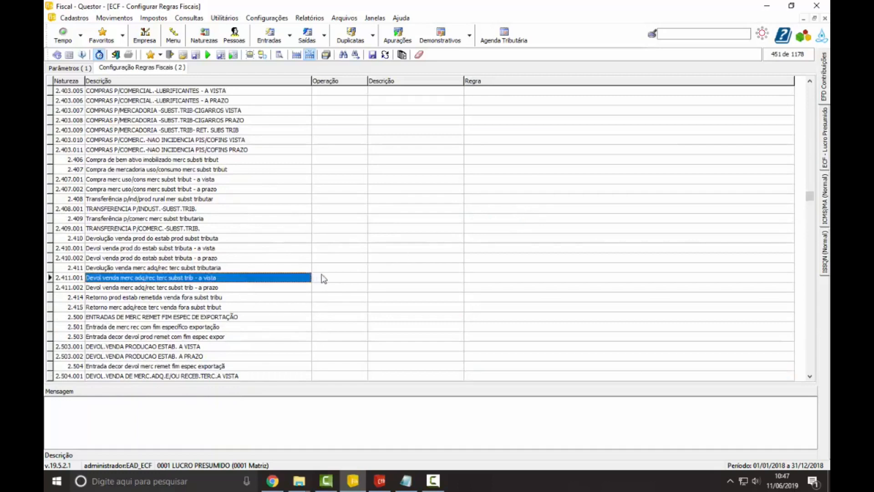
click(346, 279)
click(347, 282)
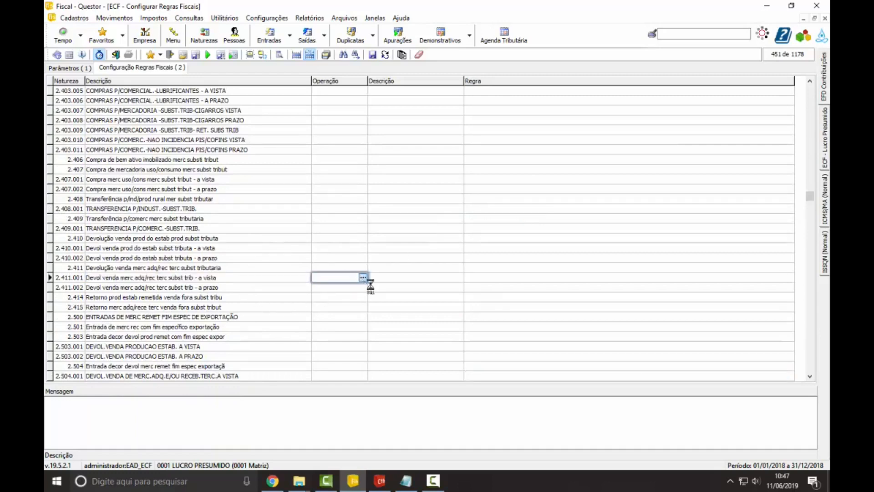
click(364, 278)
double_click(258, 114)
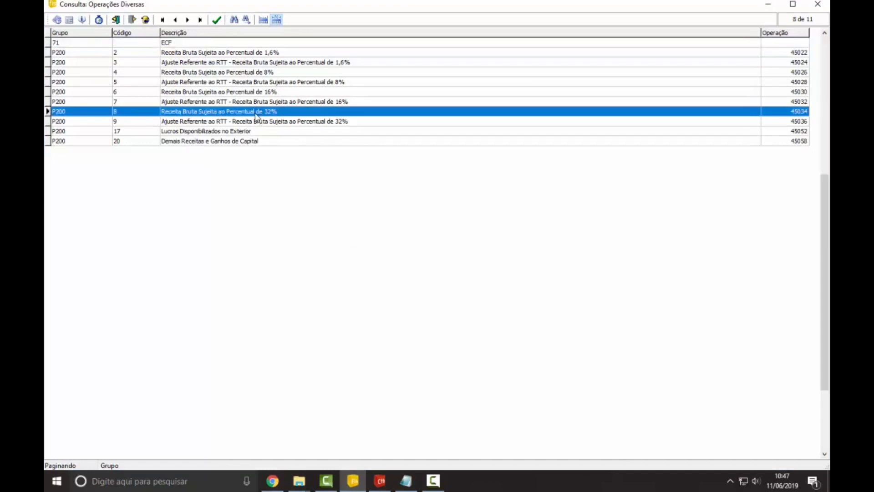
key(Return)
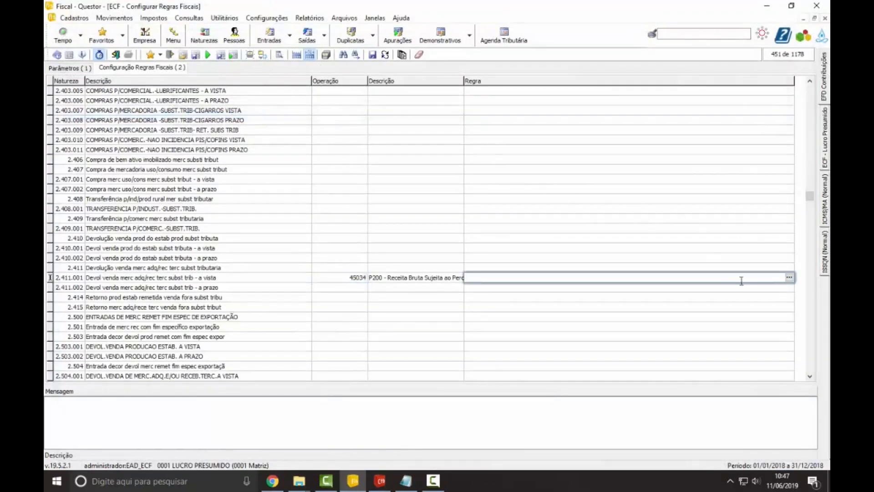
Step: Set the Regra of natureza 2.411.001 to the negative Valor Contábil ICMS, -vlrContICMS, and save the P200 rules
click(789, 277)
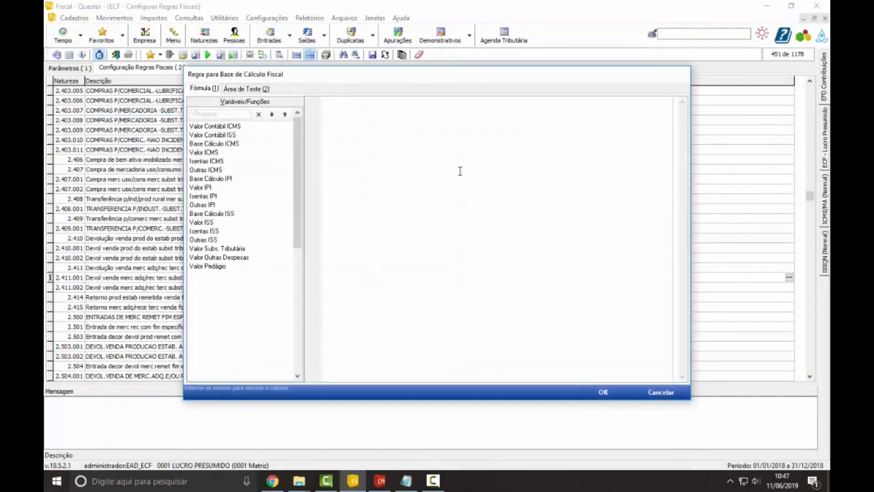
double_click(230, 127)
text(-vlrContICMS)
click(604, 391)
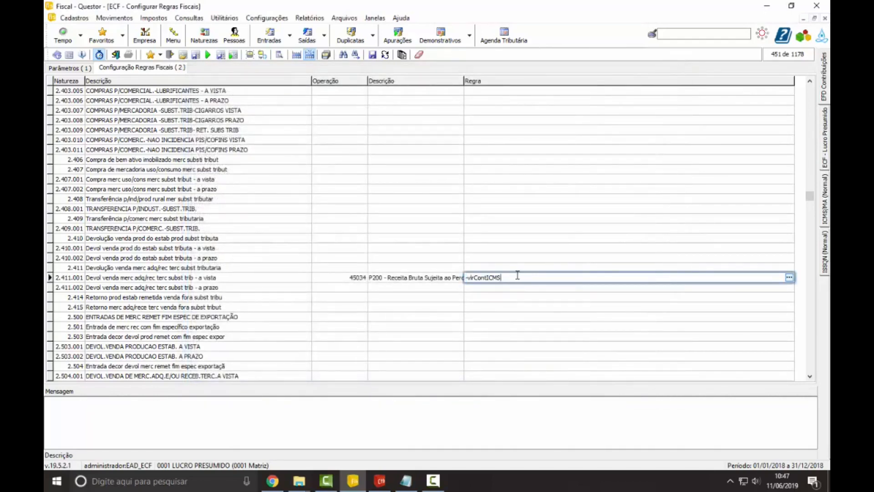
click(373, 55)
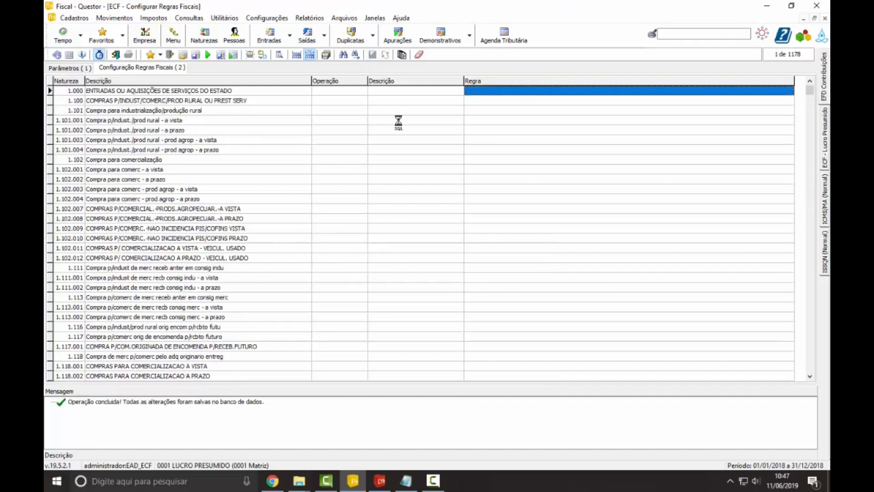
Step: Set Registro to P400 - Base de Cálculo da CSLL and list all its naturezas
click(65, 68)
click(169, 83)
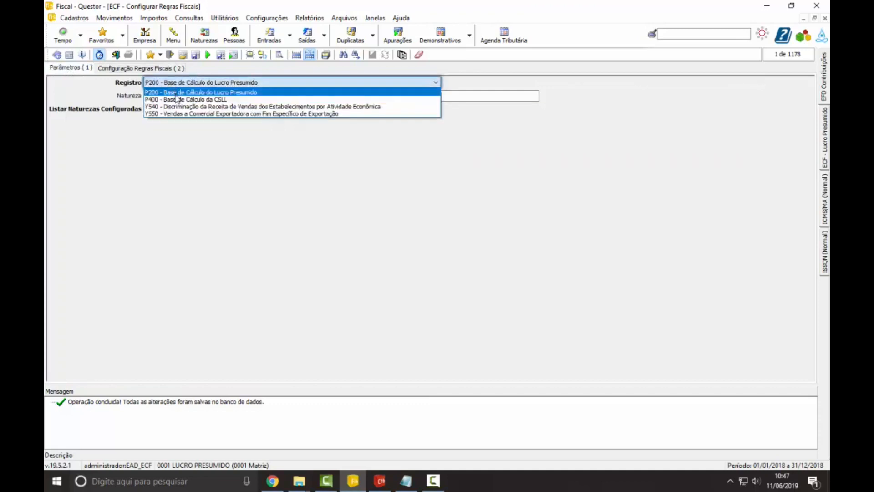
click(177, 98)
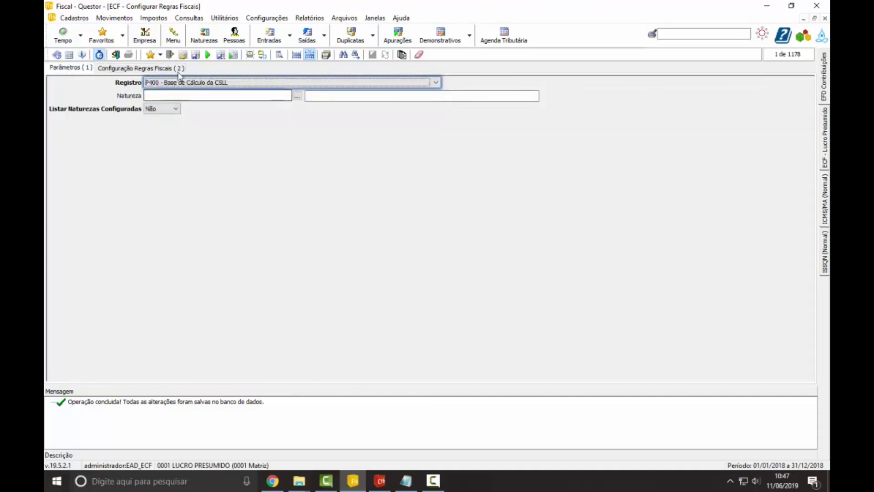
click(208, 55)
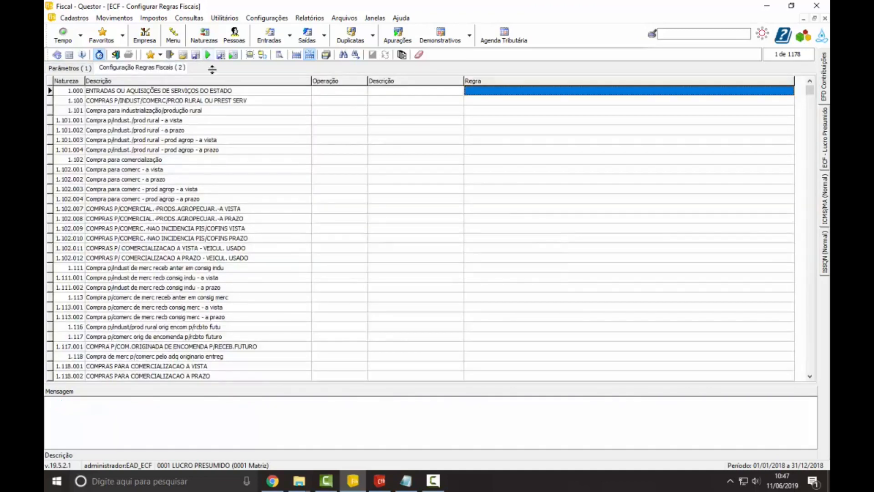
Step: Set the Operação of natureza 5.102 to 45146 in the P400 listing
scroll(397, 255, down, 20)
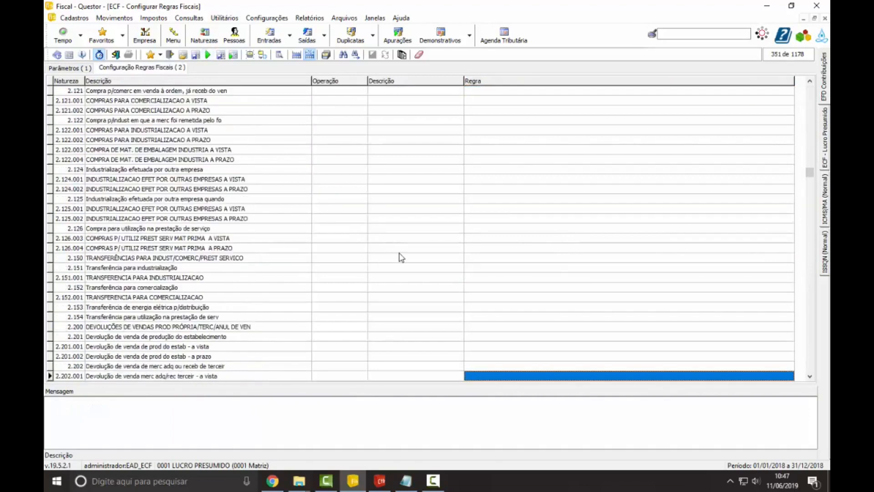
scroll(401, 258, down, 20)
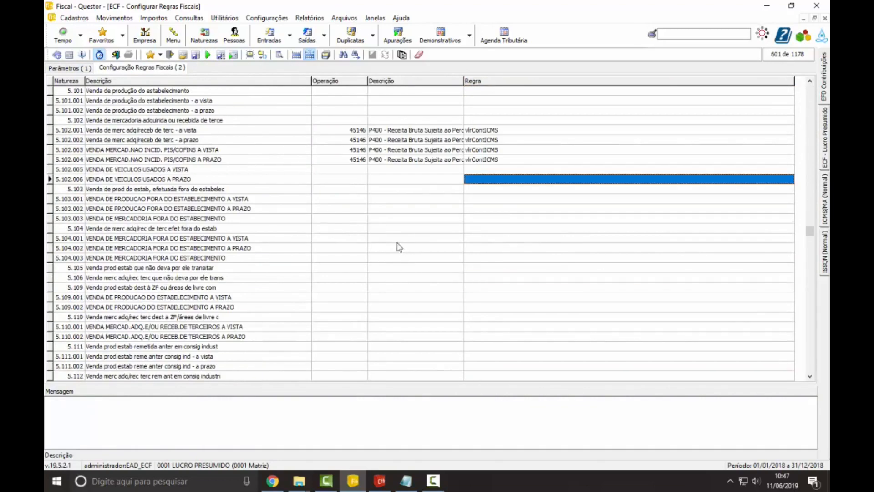
click(354, 120)
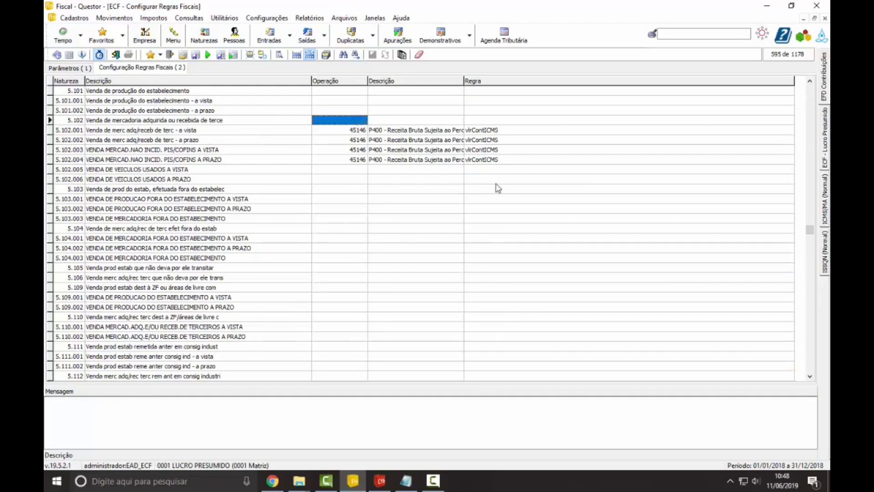
text(4514)
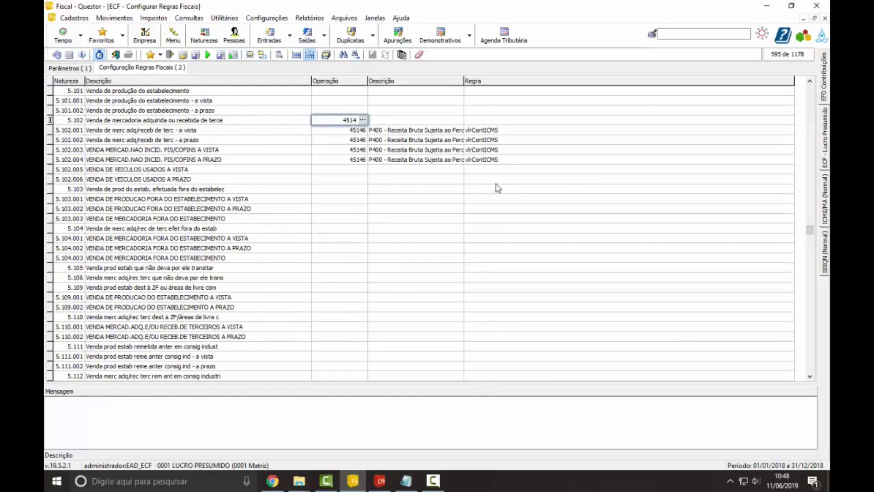
text(6)
key(Tab)
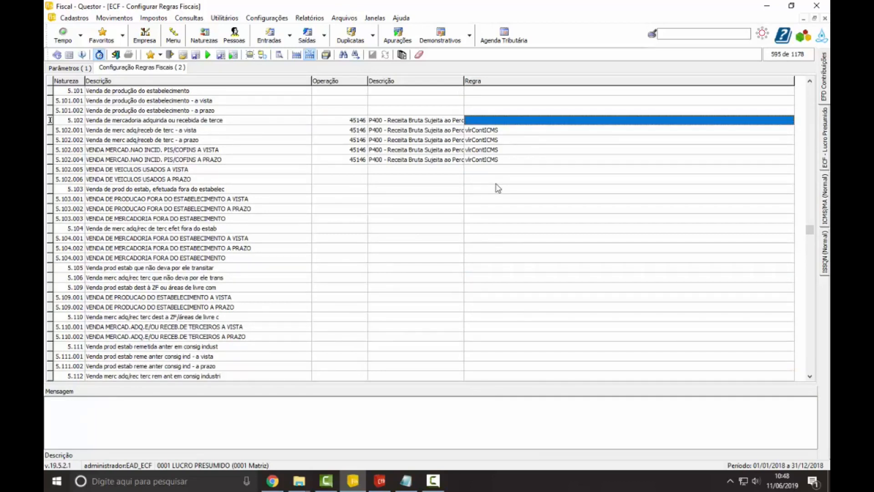
Step: Set the P400 Regra of natureza 5.102 to the Valor Contábil ICMS variable and save the changes
click(762, 121)
click(787, 121)
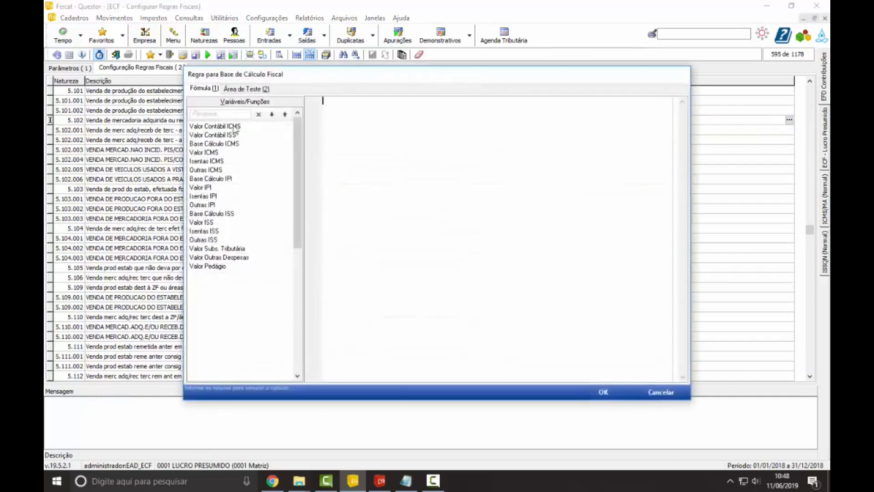
double_click(233, 127)
click(604, 392)
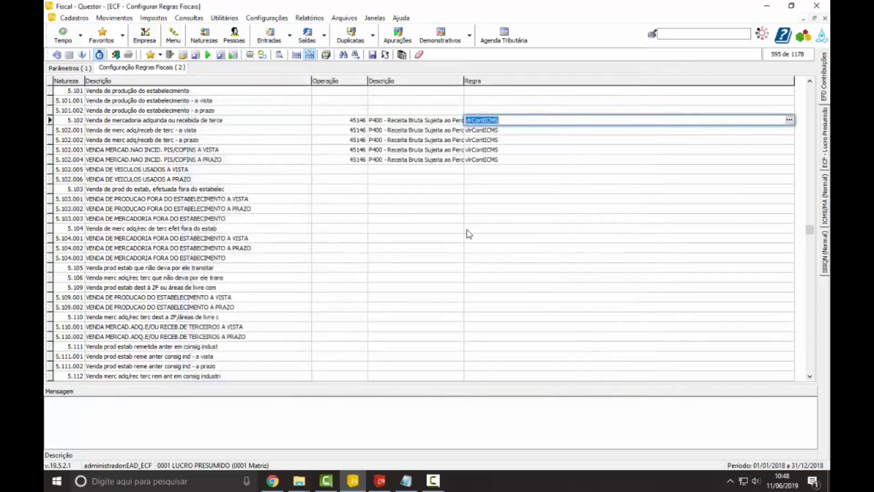
click(373, 54)
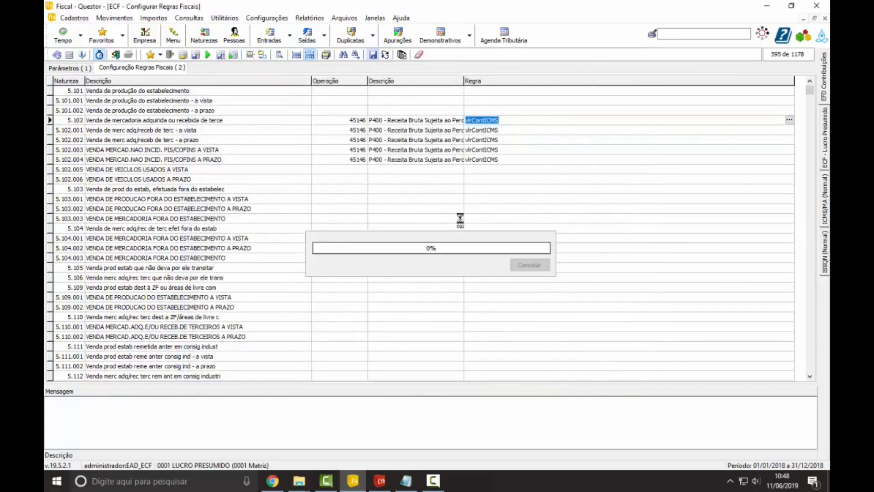
Step: Set Registro to Y540 - Discriminação da Receita de Vendas dos Estabelecimentos por Atividade Econômica and list all its naturezas
click(86, 68)
click(229, 83)
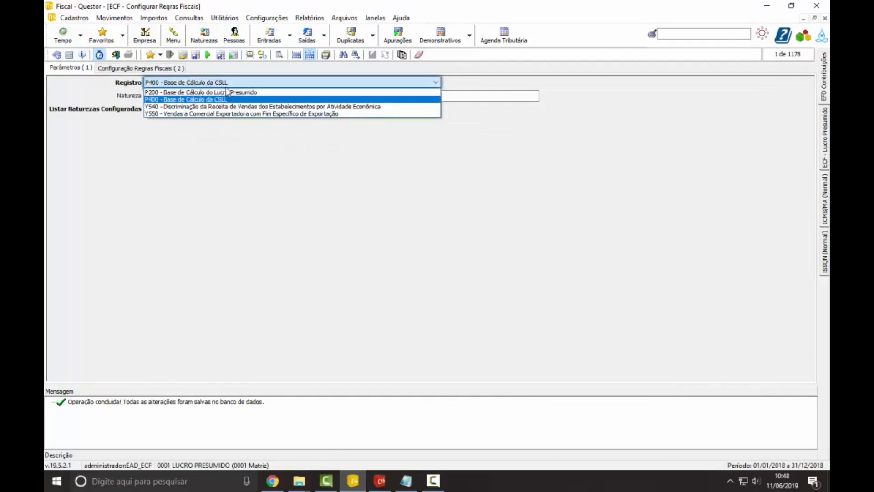
click(220, 108)
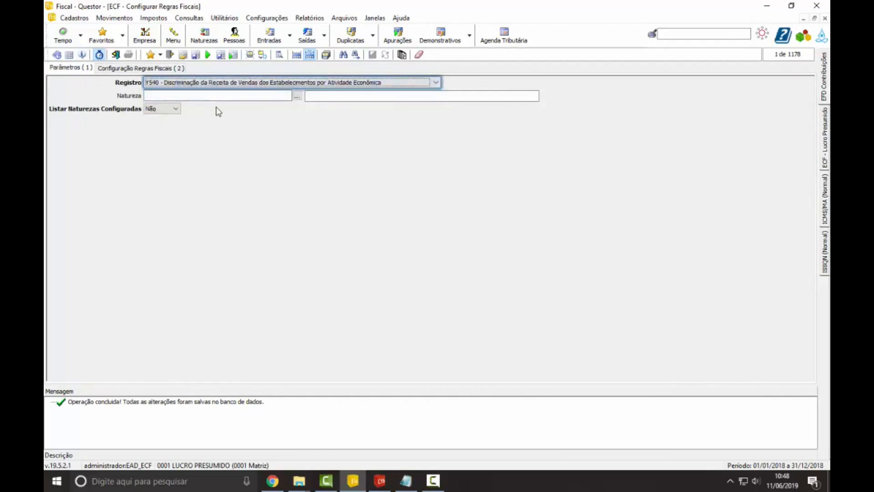
click(208, 56)
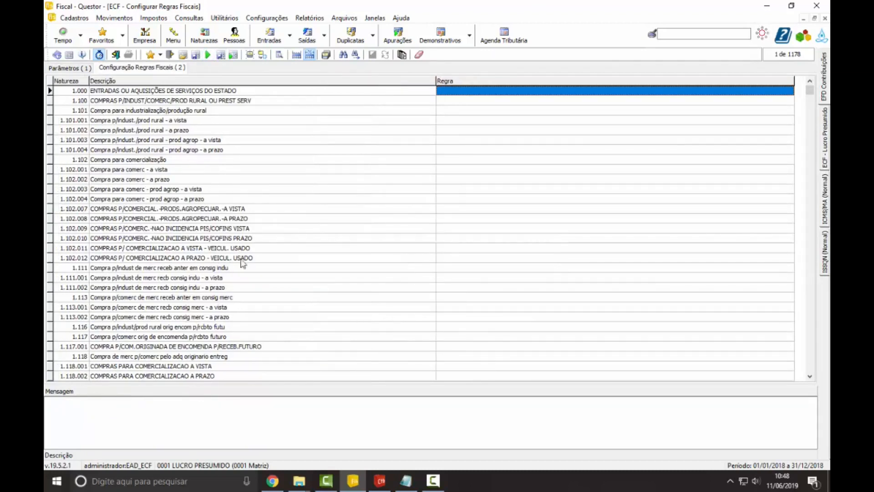
Step: Set Registro to Y550 - Vendas a Comercial Exportadora com Fim Específico de Exportação and list all its naturezas
click(503, 283)
scroll(502, 282, down, 20)
click(501, 287)
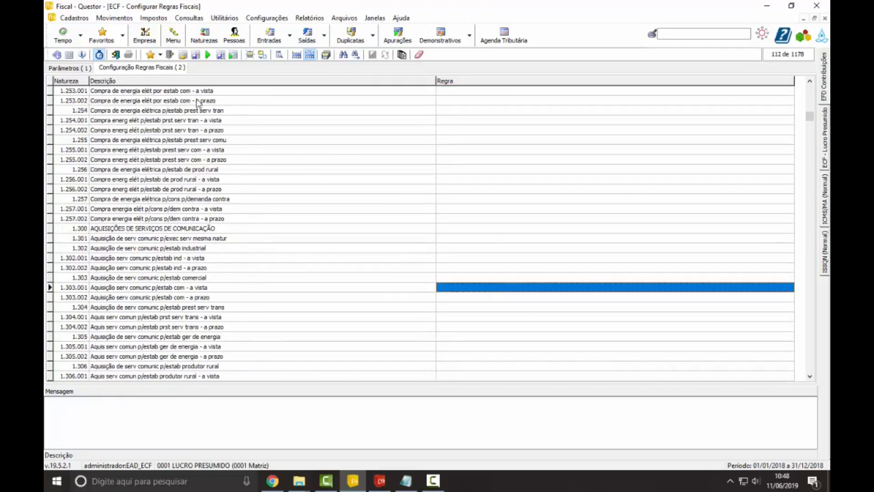
click(84, 68)
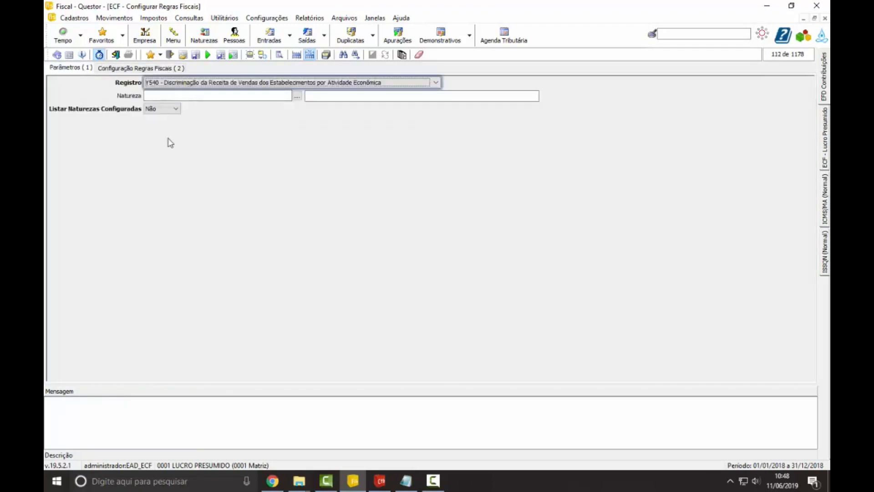
click(234, 83)
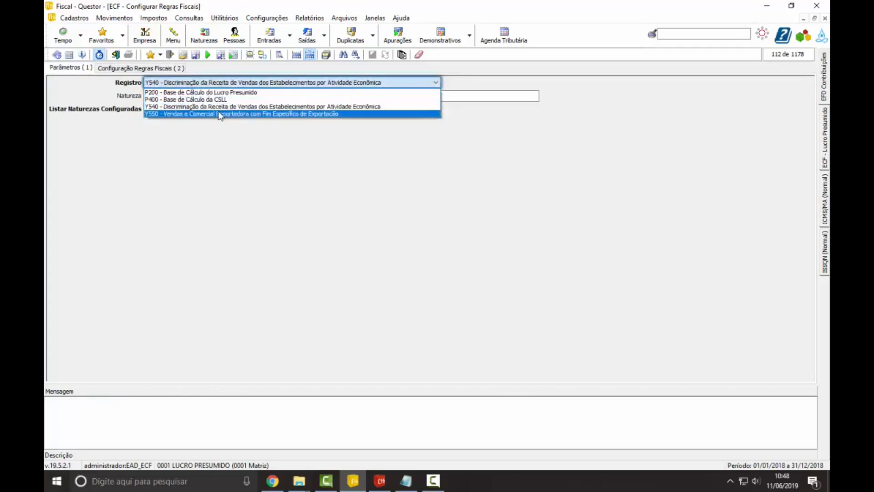
click(223, 114)
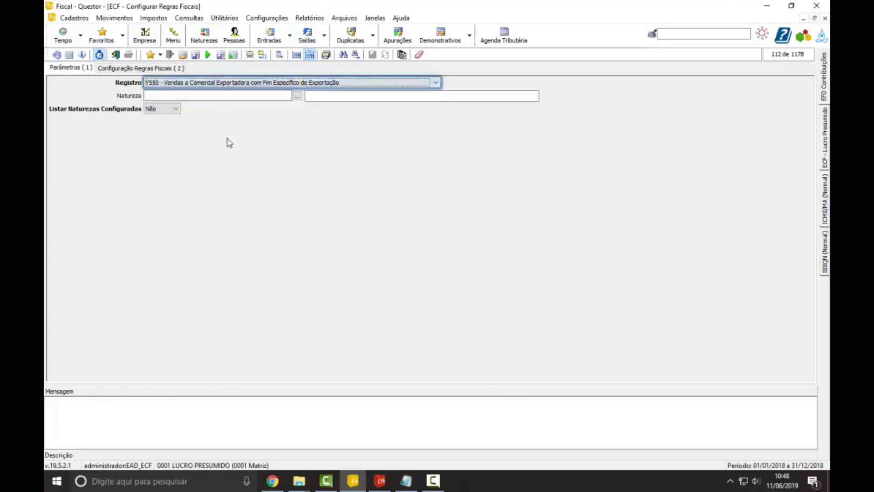
click(208, 55)
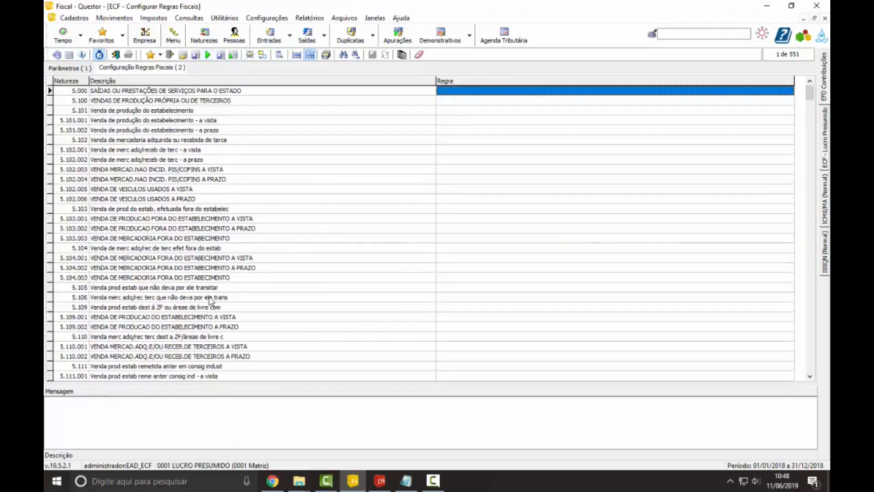
Step: Look over the naturezas and the Regra column in the Y550 listing, and close the fiscal rules configuration
click(217, 347)
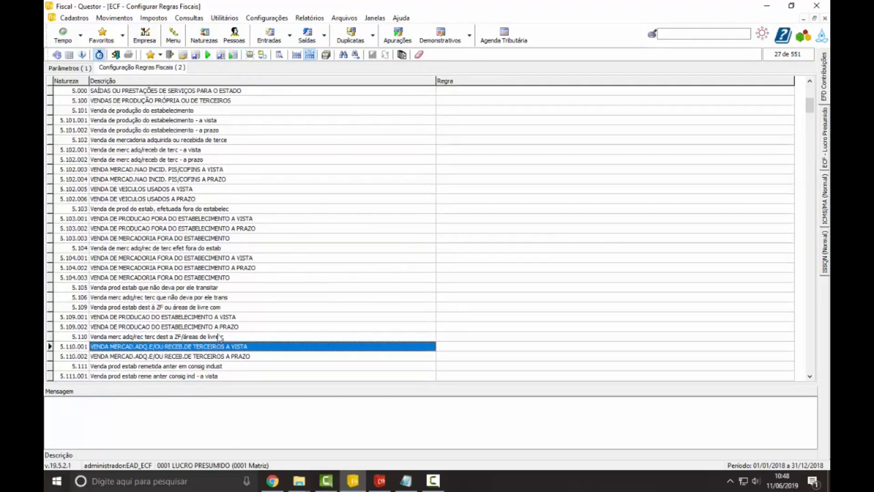
click(485, 269)
click(722, 259)
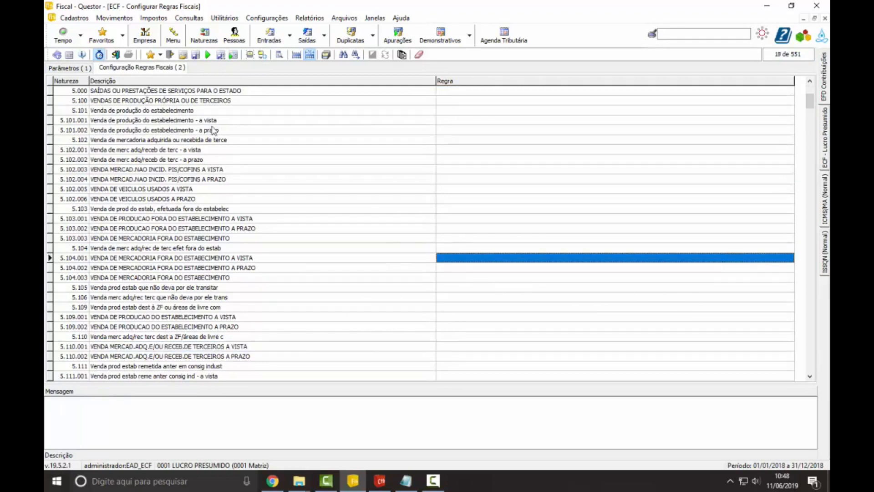
click(85, 71)
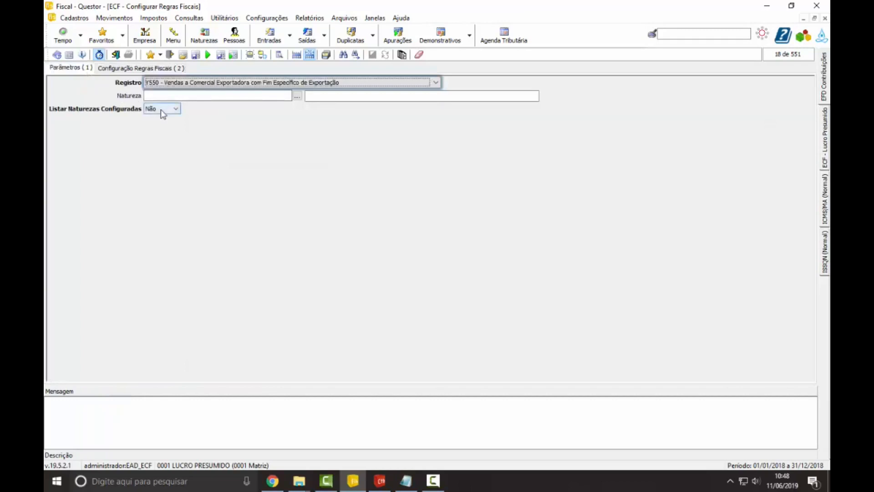
click(117, 56)
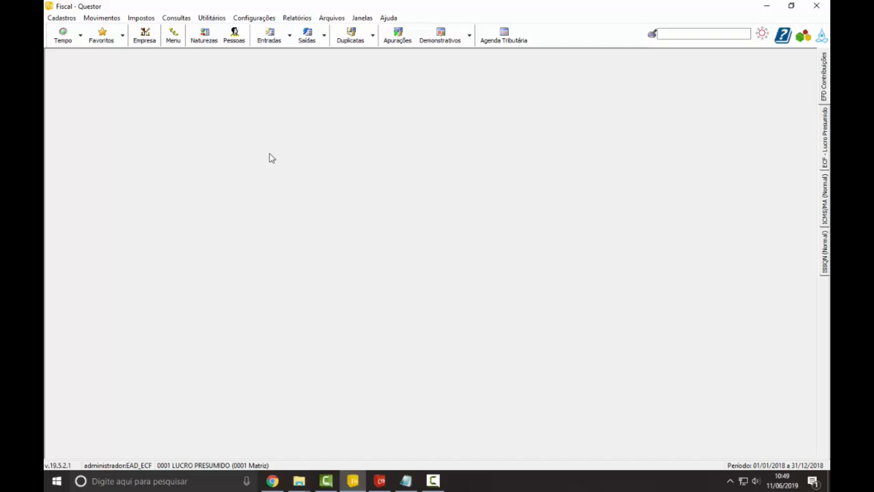
Step: Open the accounting rules configuration (Configurar Regras Contábeis) for Lucro Presumido under the federal ECF (IRPJ e CSLL) taxes
click(149, 21)
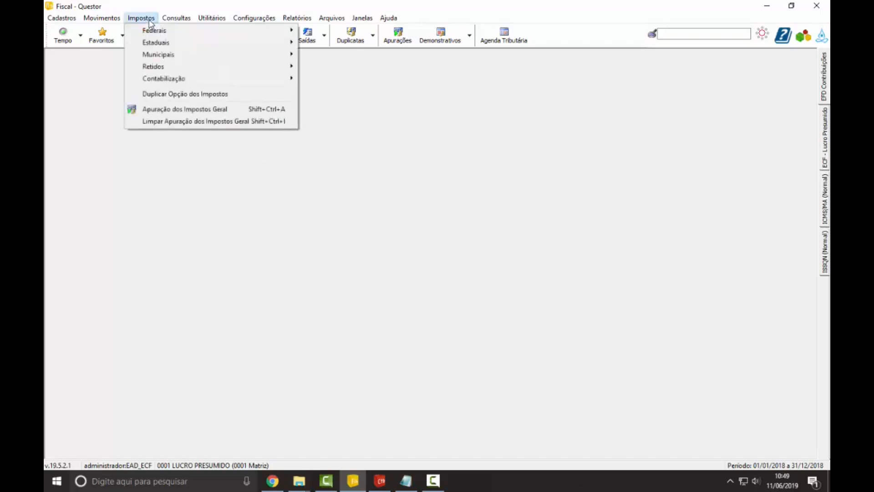
mouse_move(172, 32)
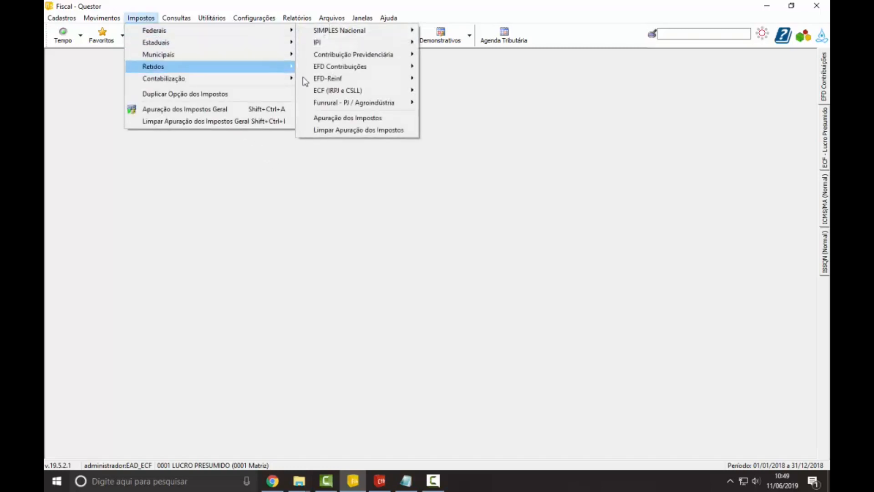
mouse_move(332, 94)
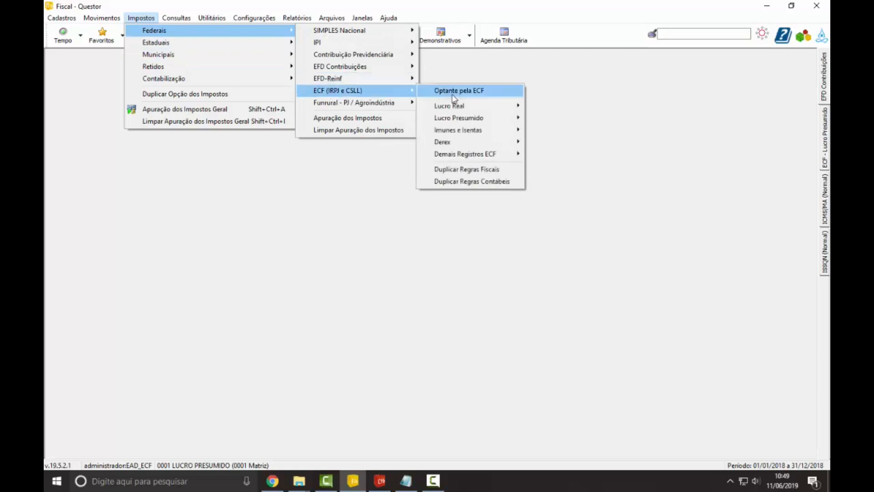
mouse_move(463, 111)
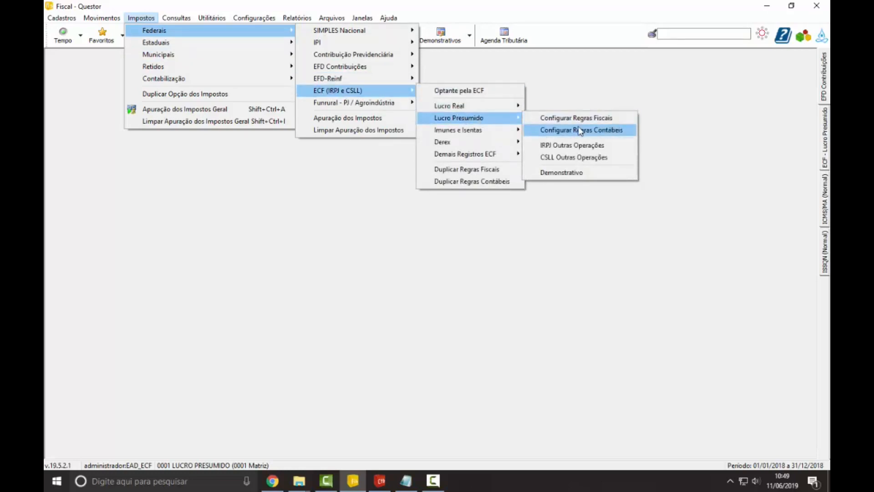
click(580, 130)
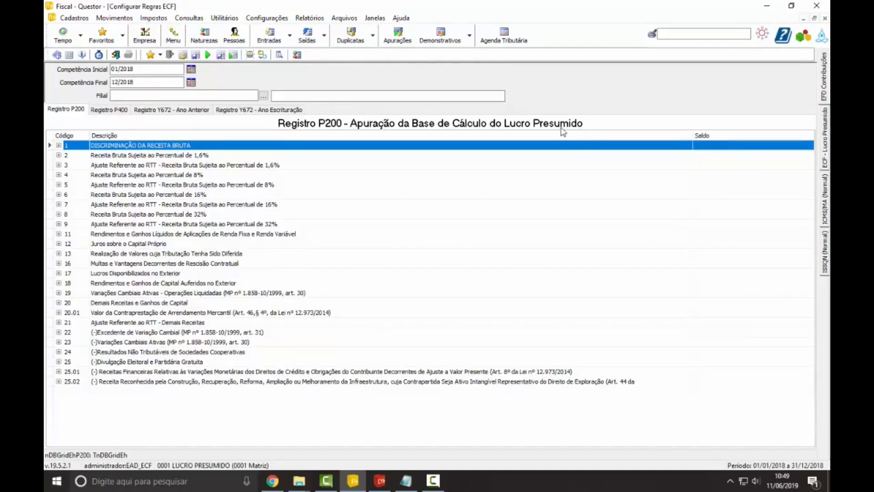
Step: Look through the Y672 registers for Ano Anterior and Ano Escrituração, and return to Registro P200
click(182, 111)
click(249, 112)
click(193, 111)
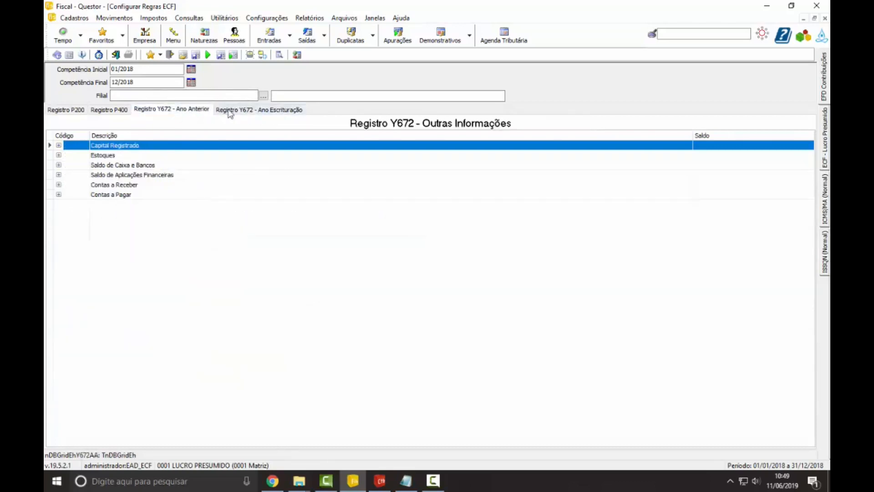
click(230, 110)
click(81, 113)
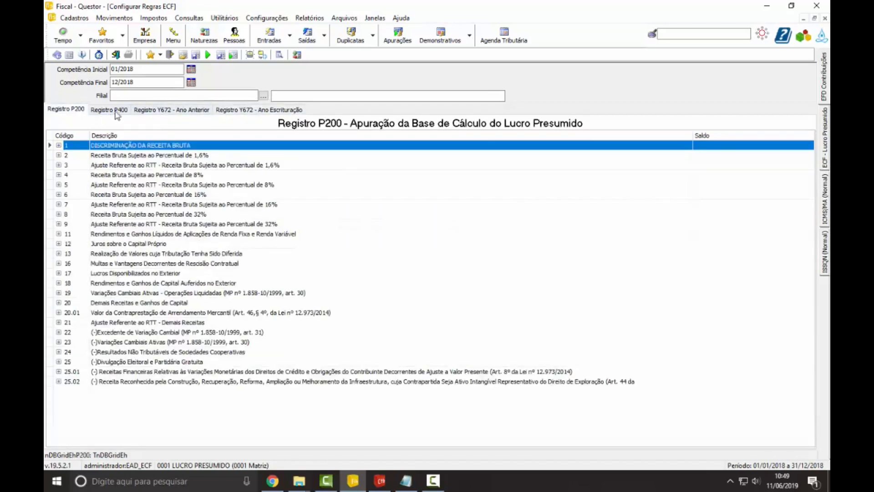
click(97, 114)
Step: Delete account 973 Custo das Mercadorias Vendidas from P200 code 8, Receita Bruta Sujeita ao Percentual de 32%
click(58, 215)
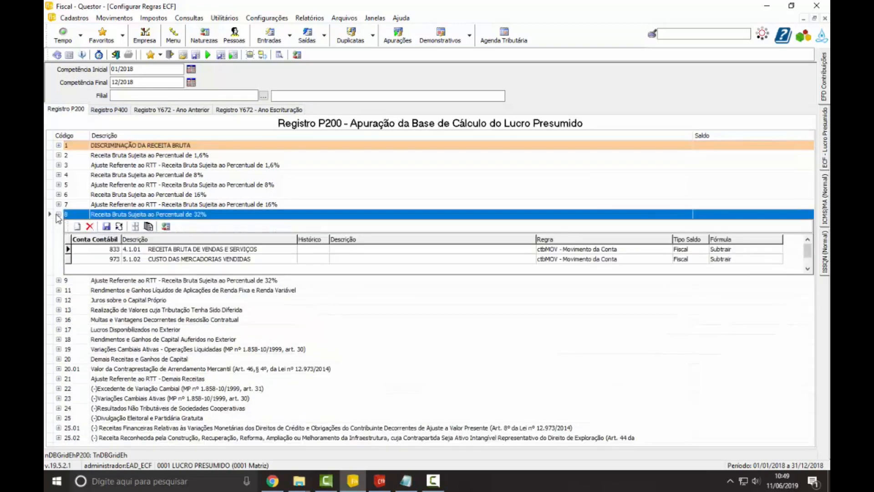
click(58, 215)
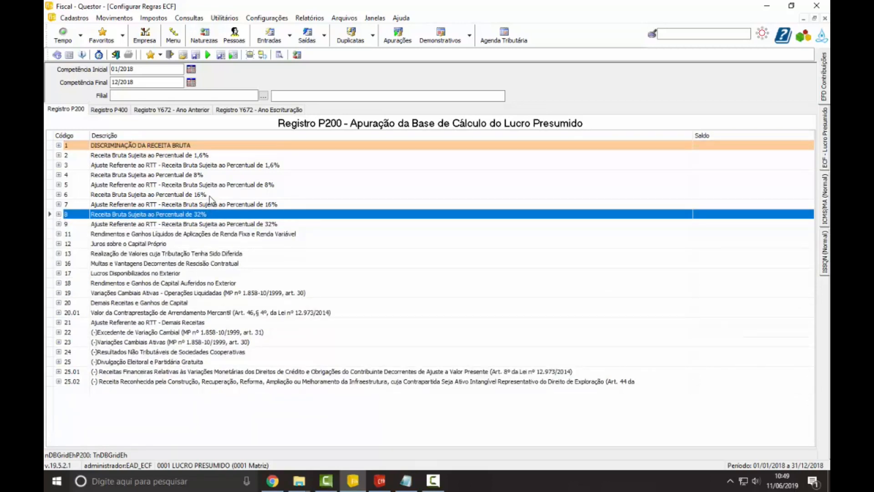
click(210, 196)
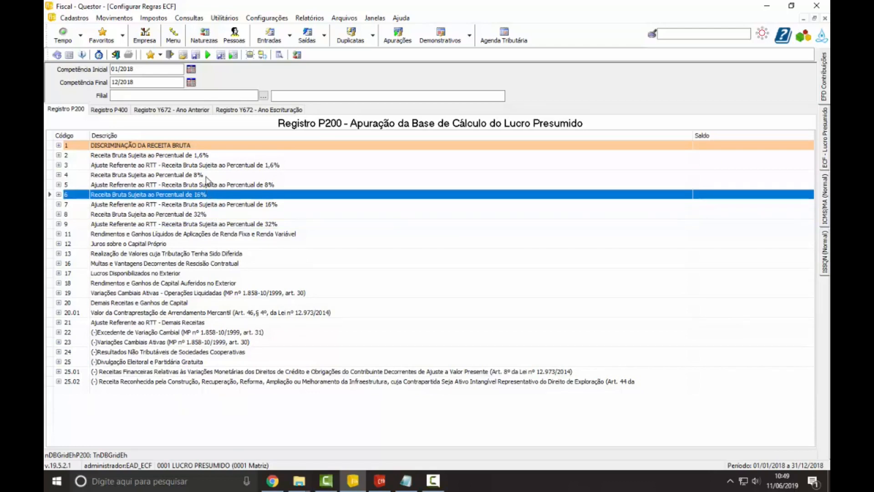
click(59, 214)
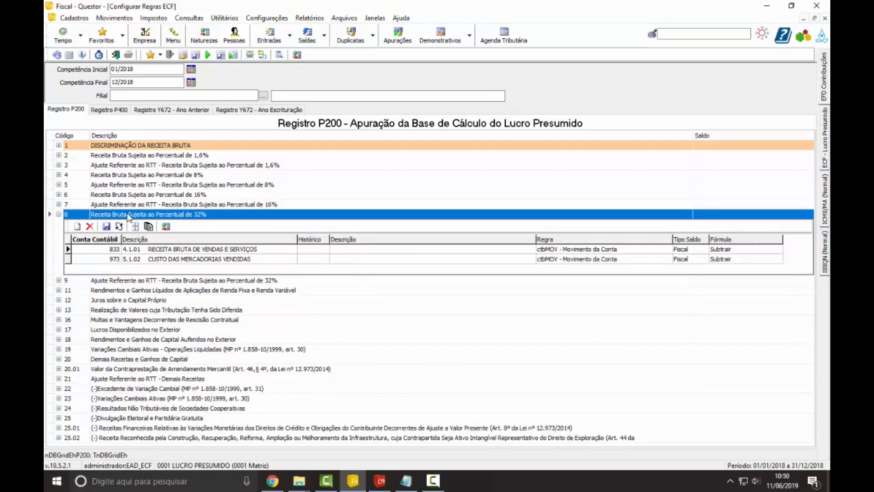
click(182, 259)
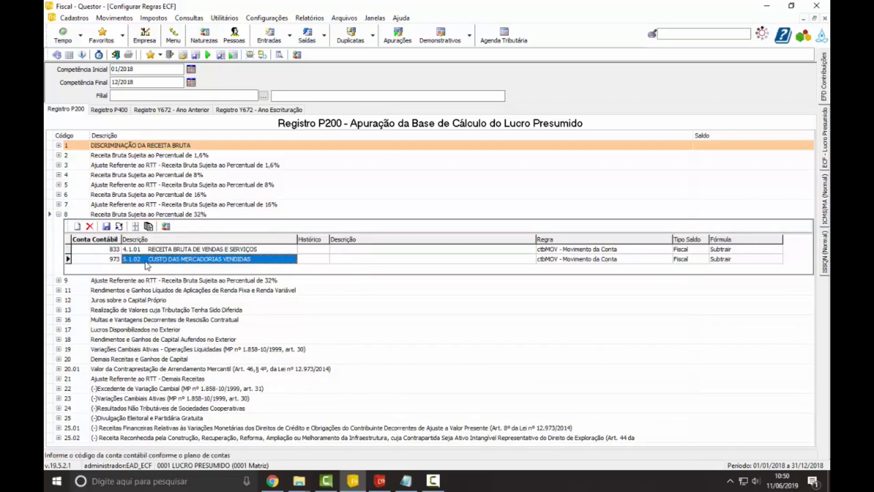
click(89, 226)
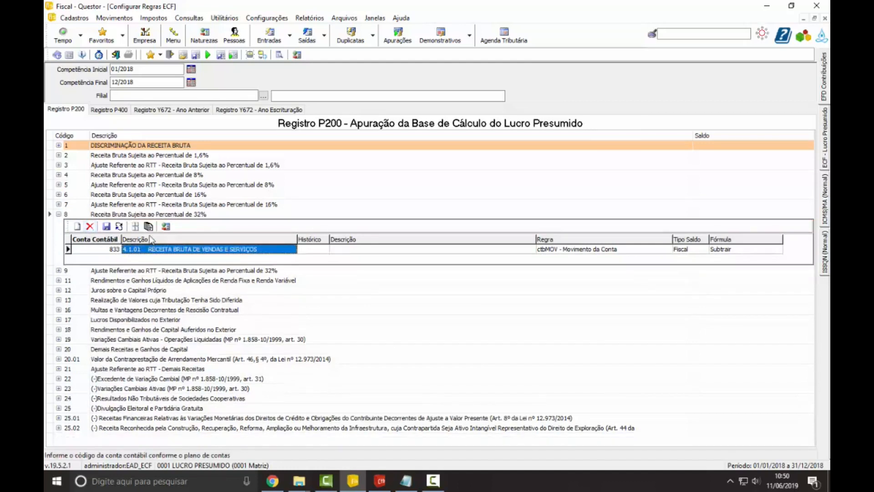
Step: Pick account 833 Receita Bruta de Vendas e Serviços from the chart of accounts as the Conta Contábil under P200 code 8
click(117, 253)
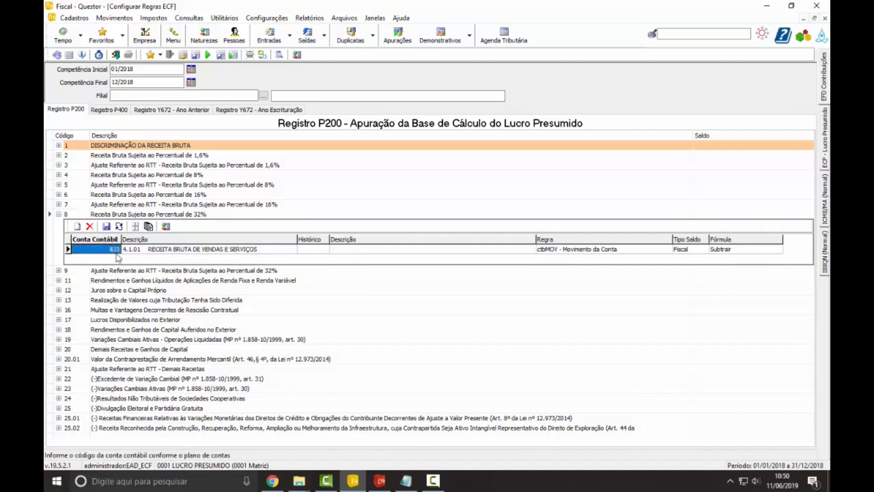
click(118, 251)
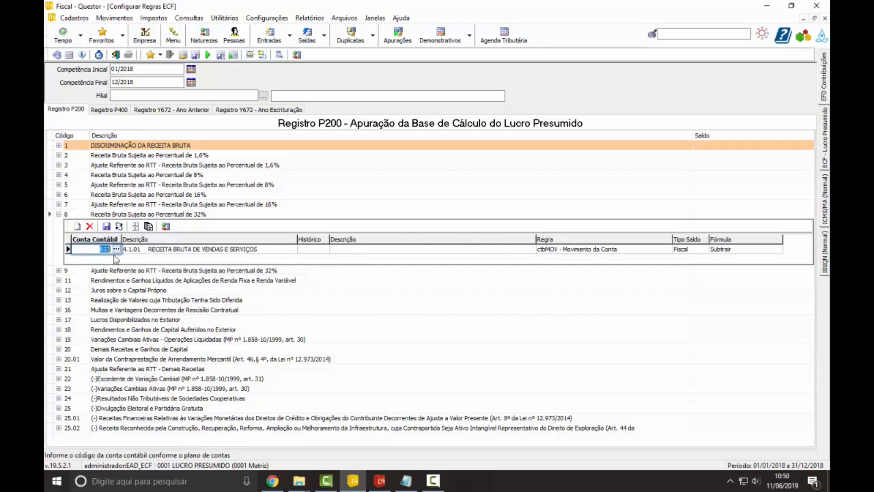
click(155, 253)
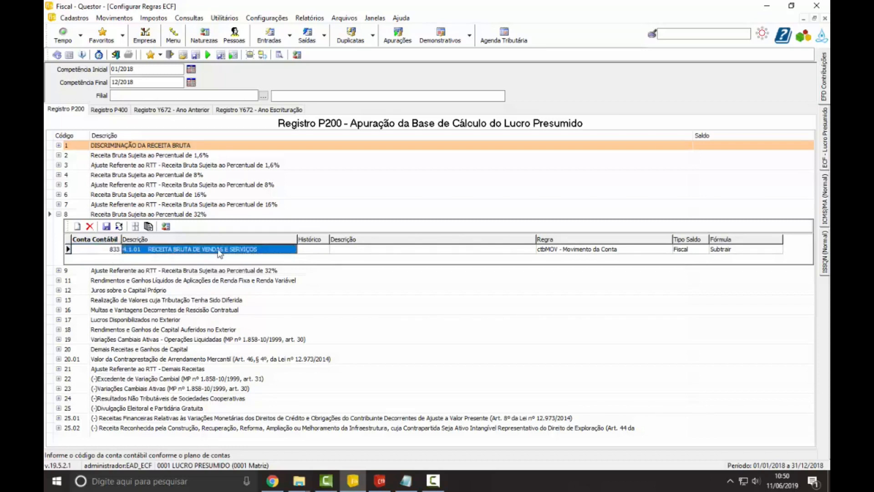
click(111, 252)
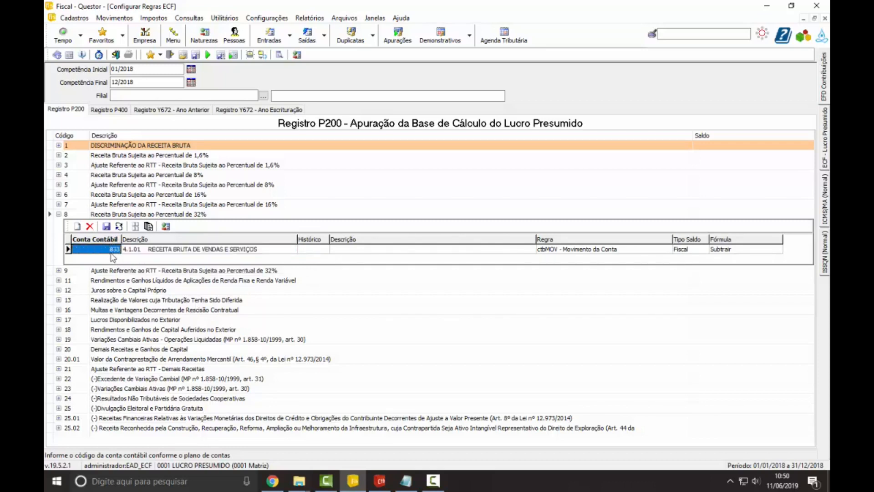
double_click(115, 256)
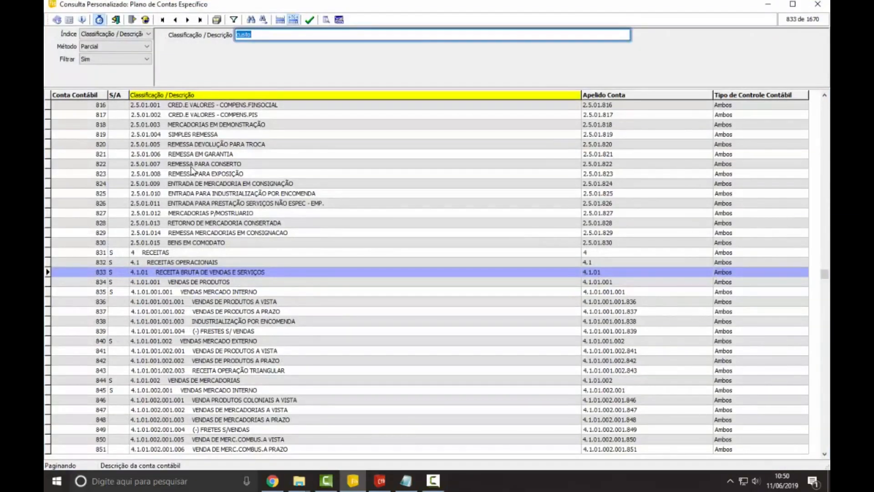
click(72, 95)
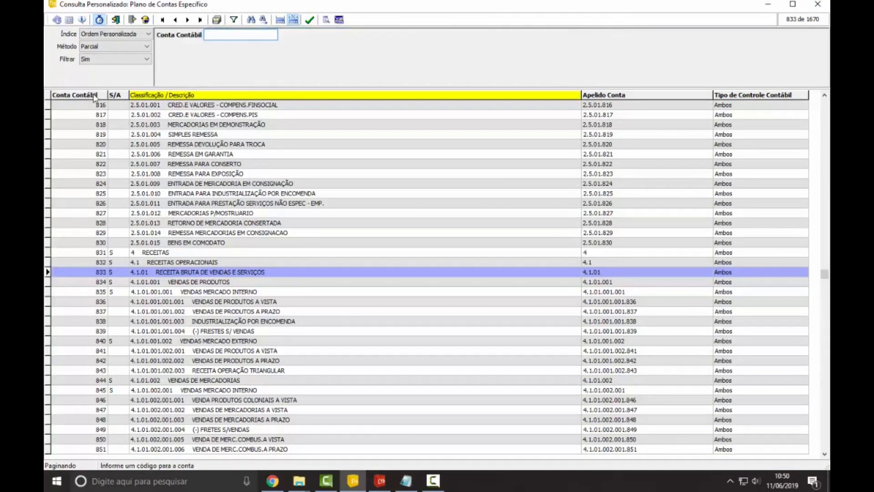
key(Return)
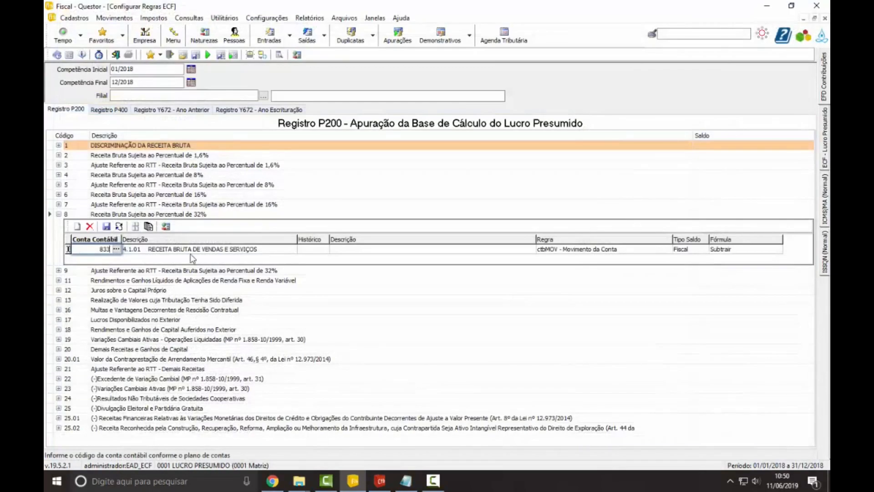
click(190, 251)
Step: Set the Histórico of the account 833 rule to 1, Tarifa Titulos em Cobranca, from the accounting histories
click(310, 253)
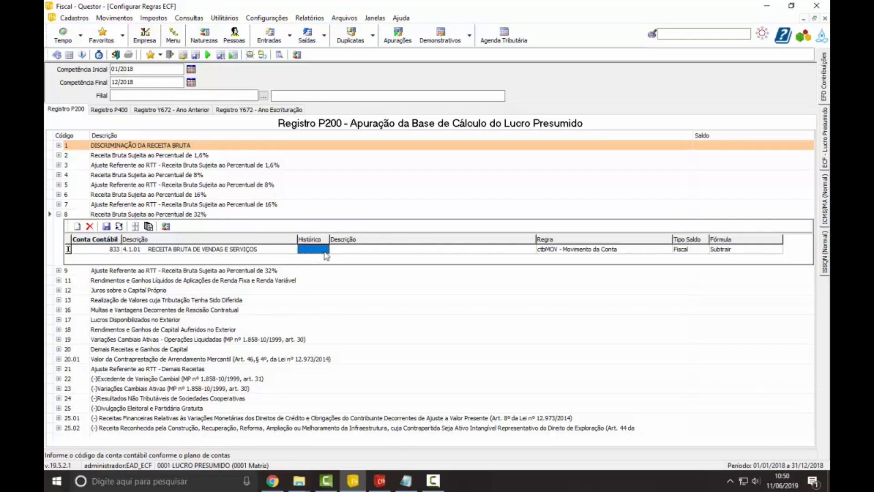
click(319, 251)
click(325, 249)
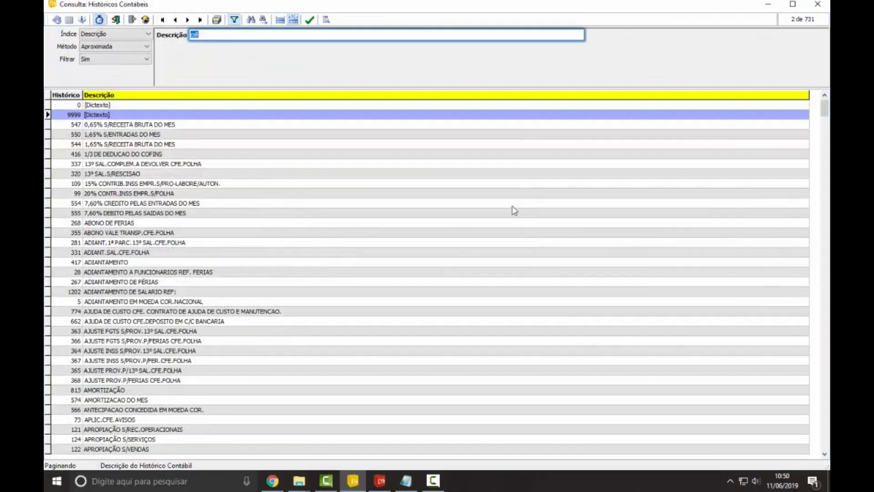
scroll(173, 175, down, 7)
scroll(122, 139, up, 7)
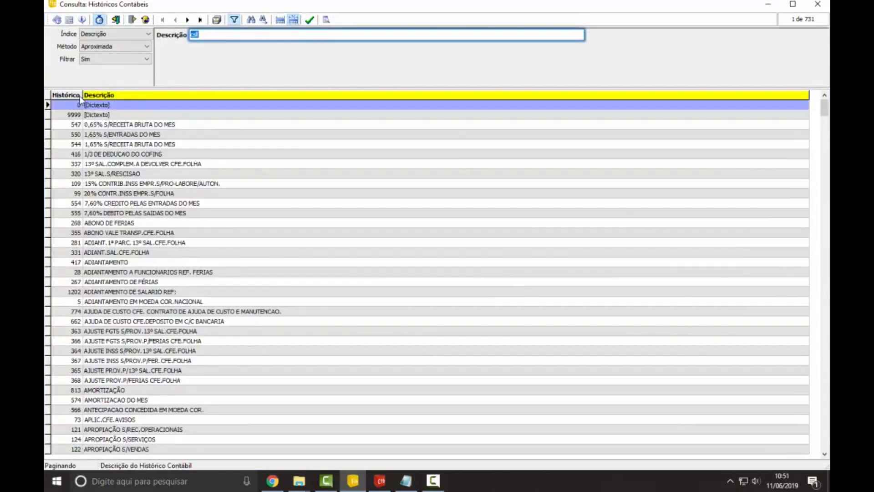
click(76, 95)
double_click(98, 115)
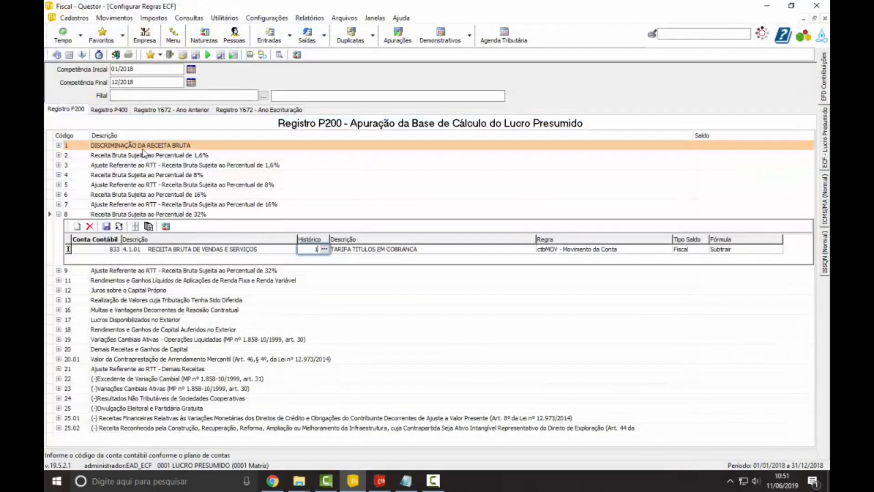
Step: Review the available Regra options for the account 833 rule under P200 code 8
click(591, 254)
click(590, 253)
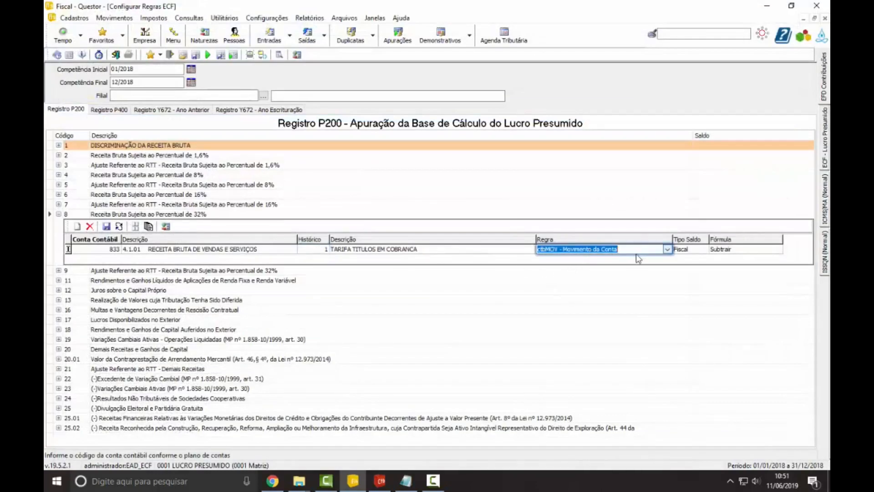
click(667, 249)
scroll(603, 286, down, 1)
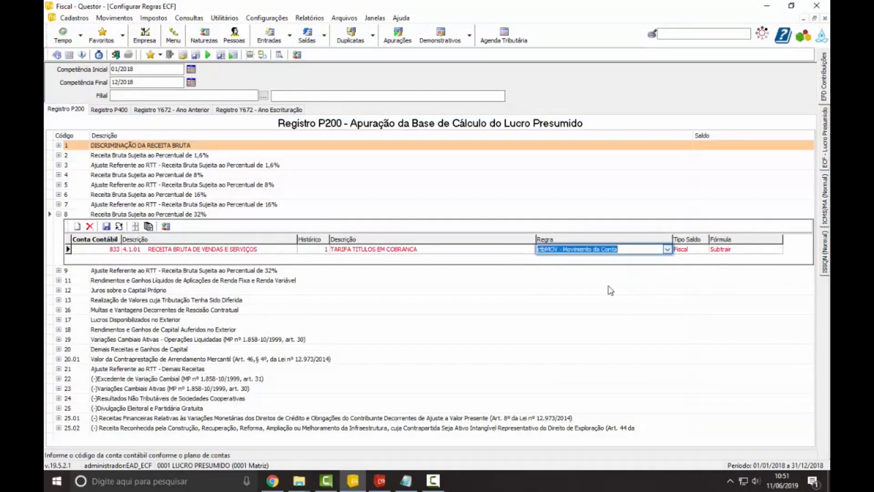
click(669, 250)
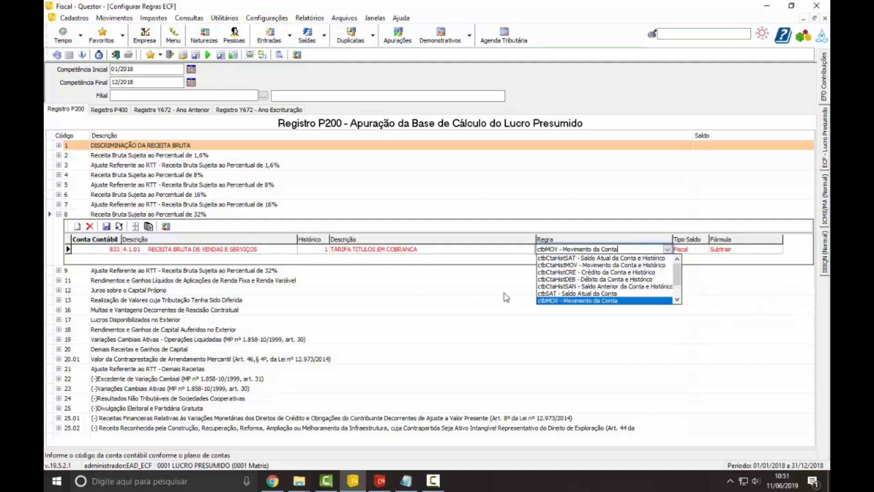
Step: Clear the Histórico from the account 833 rule under P200 code 8
click(322, 253)
click(326, 247)
key(Delete)
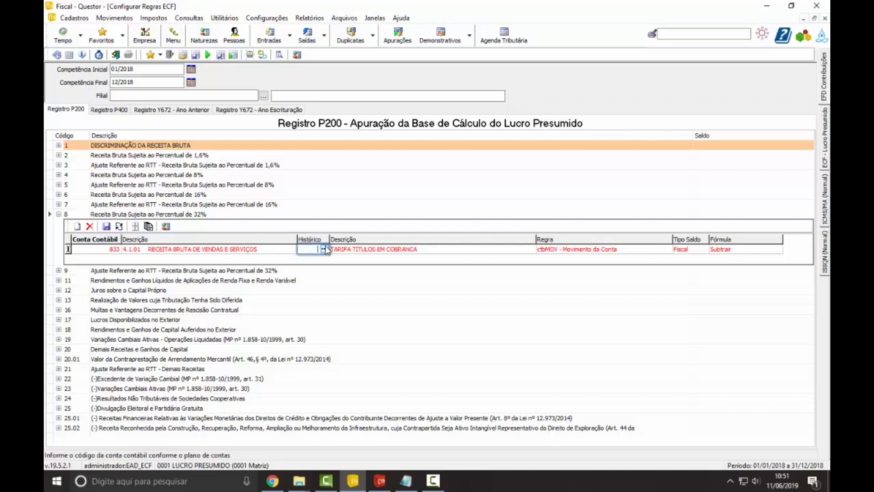
key(Return)
click(327, 249)
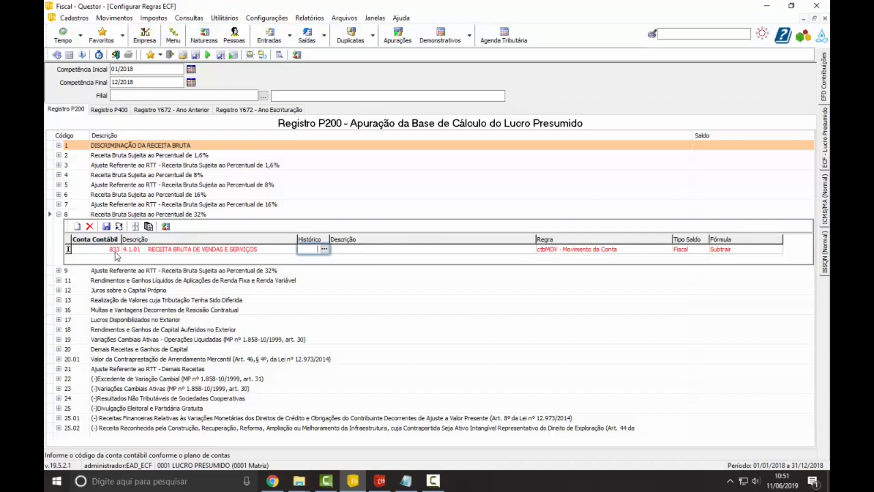
click(371, 250)
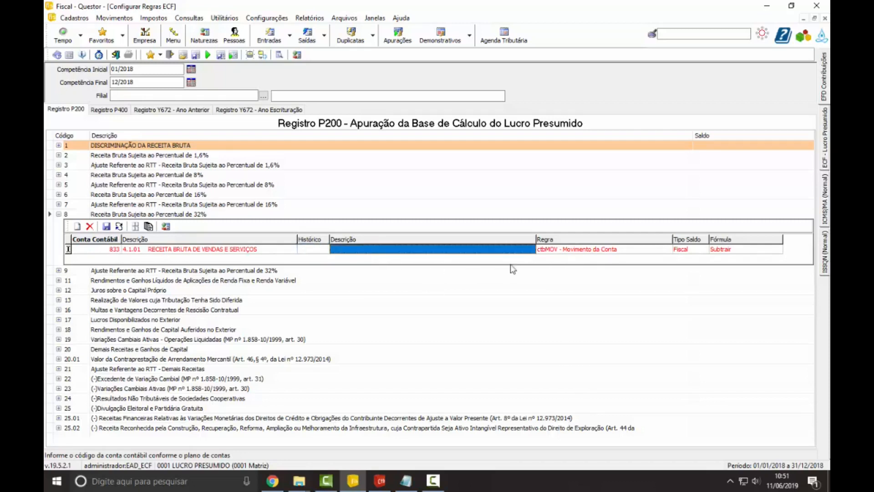
Step: Set the Regra of the account 833 rule to ctbSAT - Saldo Atual da Conta
click(585, 258)
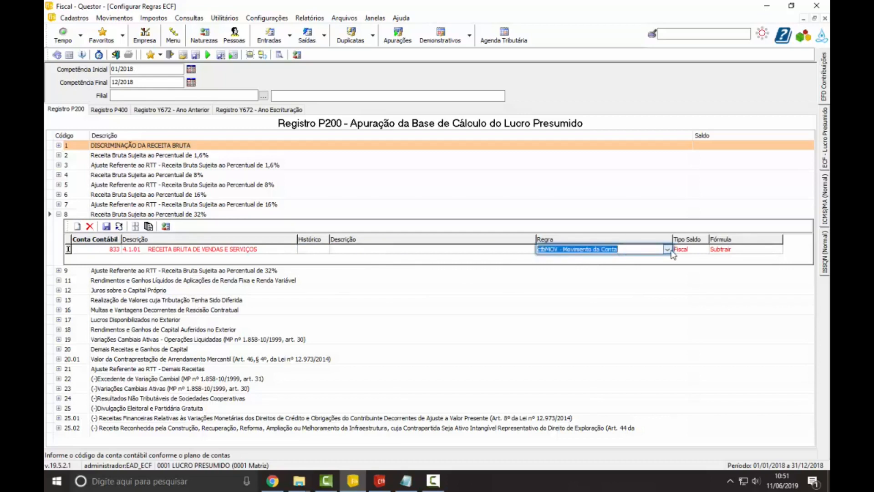
click(667, 250)
click(646, 279)
click(668, 250)
drag(674, 266, 677, 281)
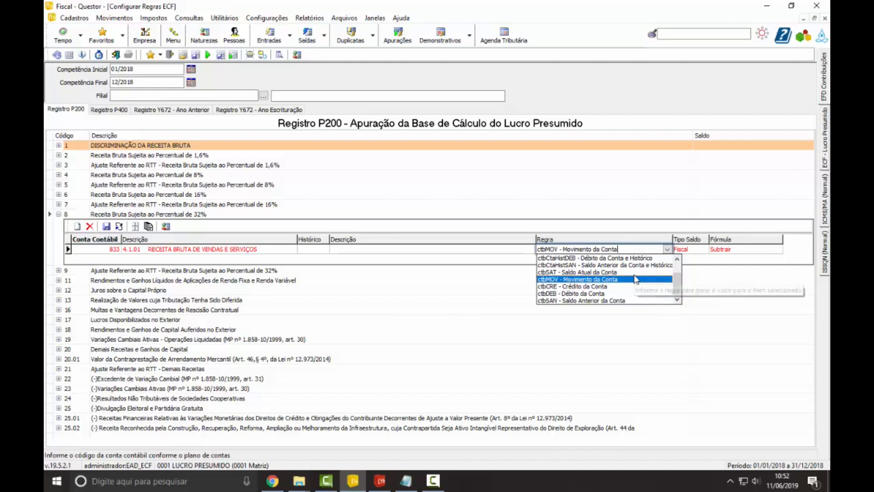
click(604, 272)
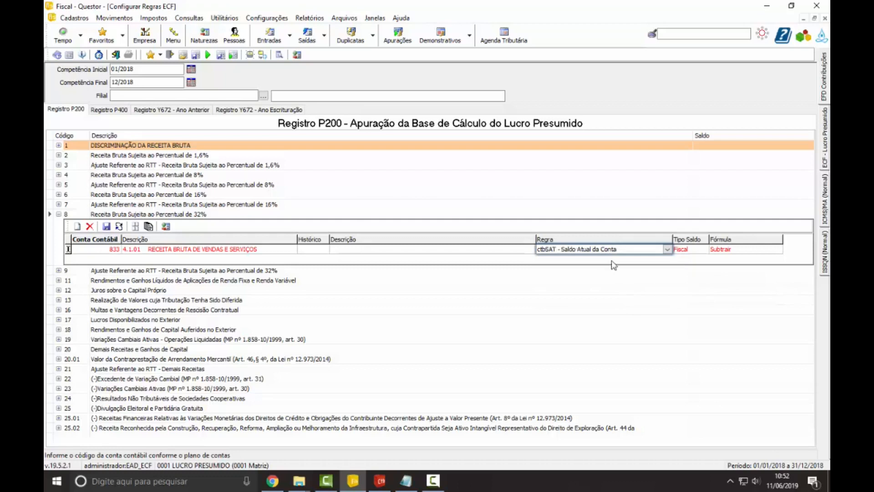
click(668, 250)
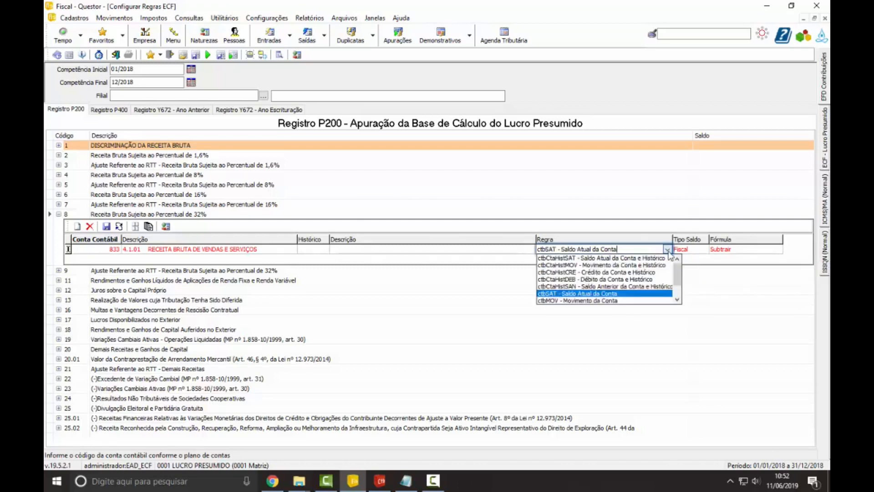
click(620, 293)
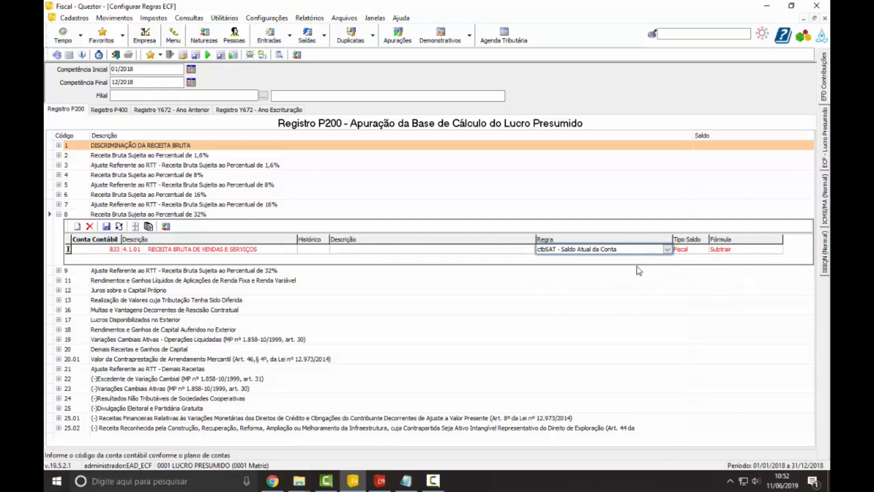
Step: Set the account 833 rule's Tipo Saldo to Fiscal and Fórmula to Somar, and save the rule for P200 code 8
click(684, 250)
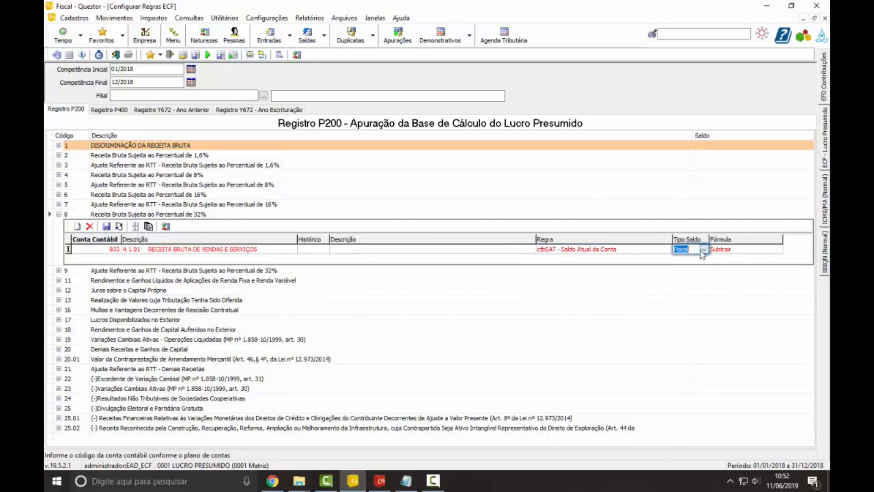
click(704, 250)
click(690, 265)
click(721, 249)
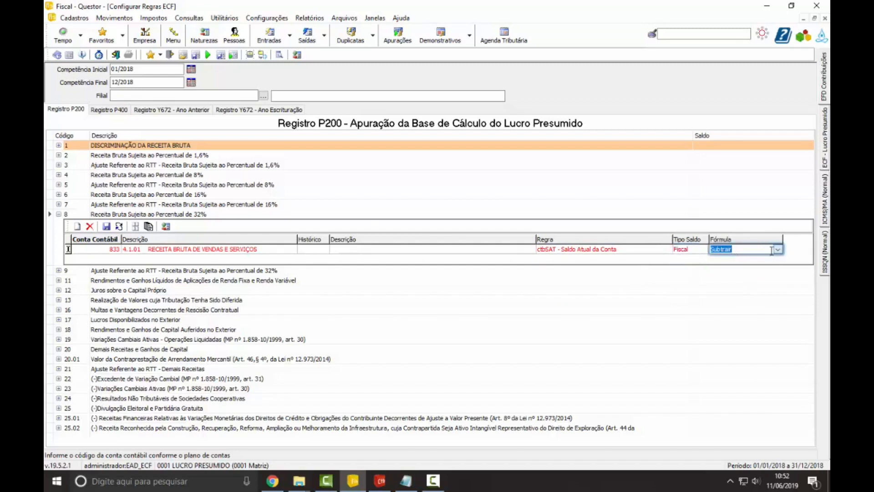
click(778, 250)
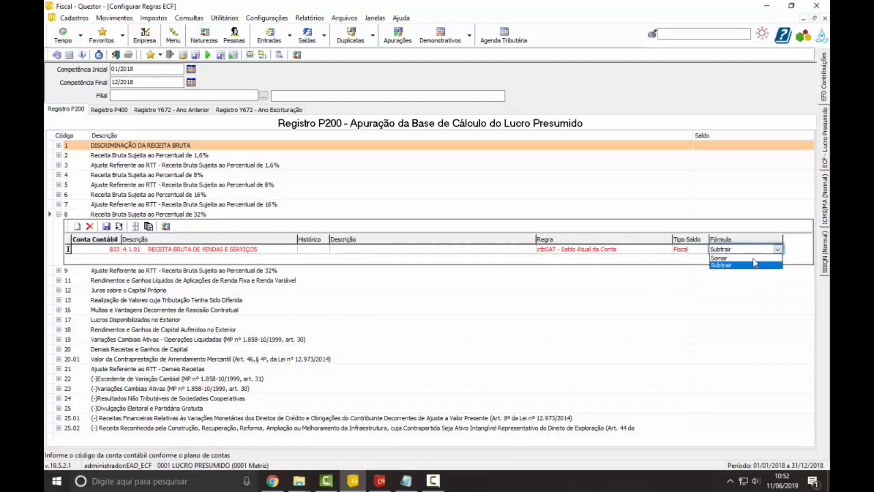
click(740, 258)
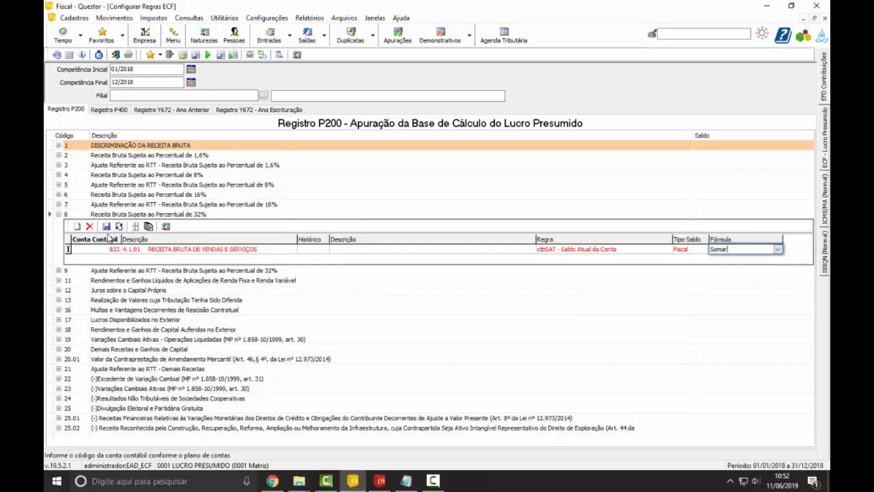
key(Return)
click(106, 226)
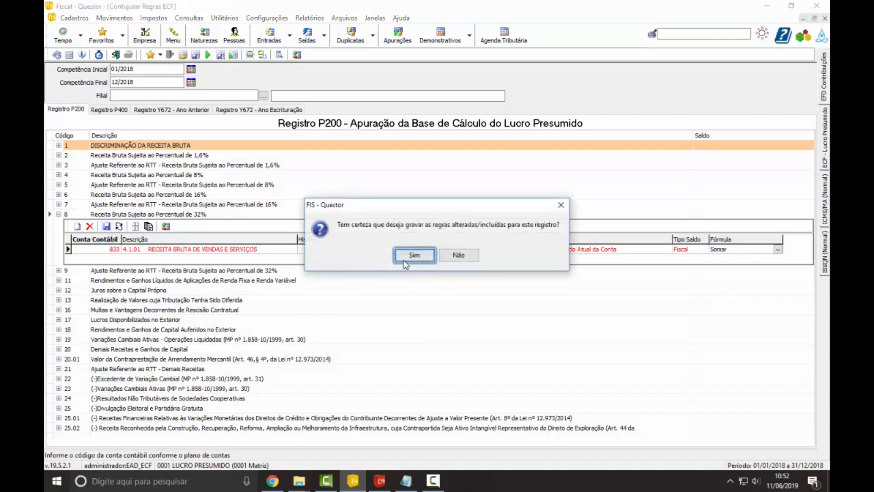
click(404, 261)
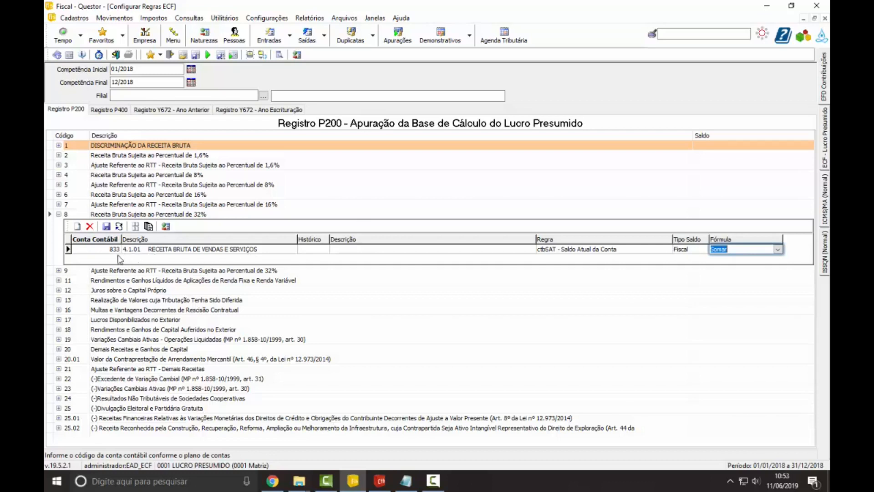
Step: Add a rule under P200 code 8 with account 880 (-) Deduções da Receita Bruta, searching the chart of accounts for "ded"
click(117, 255)
click(77, 227)
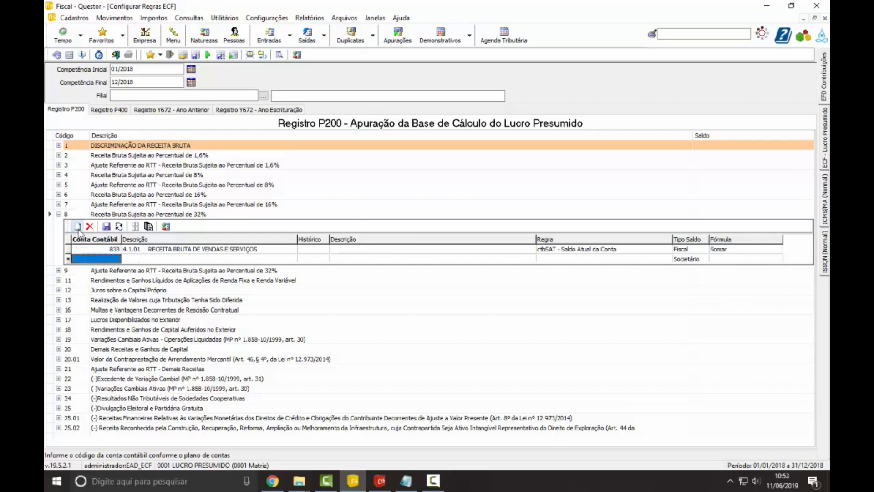
click(118, 259)
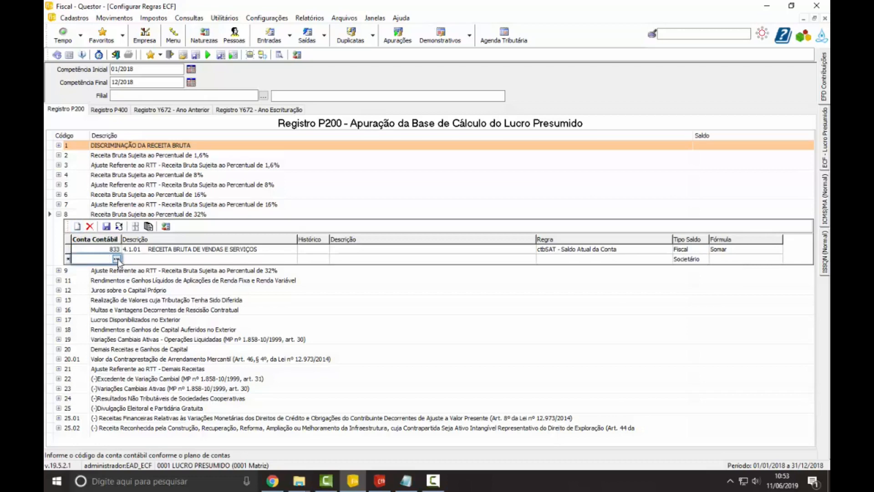
click(117, 259)
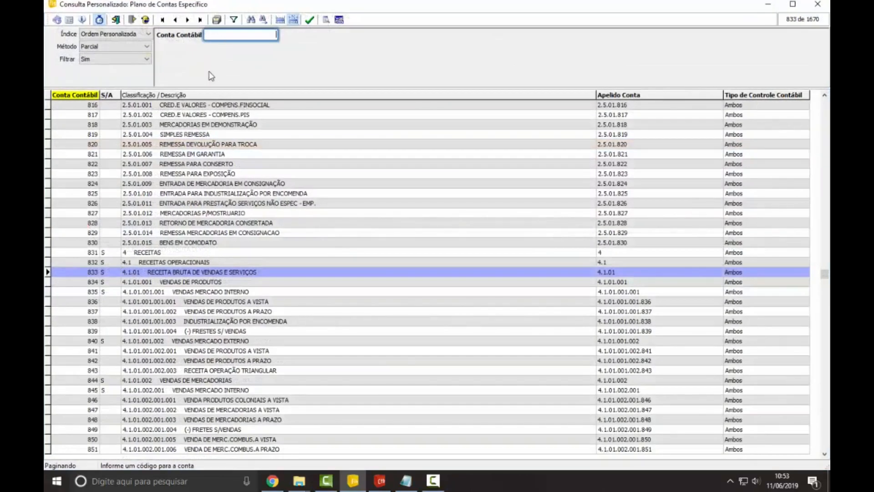
click(211, 95)
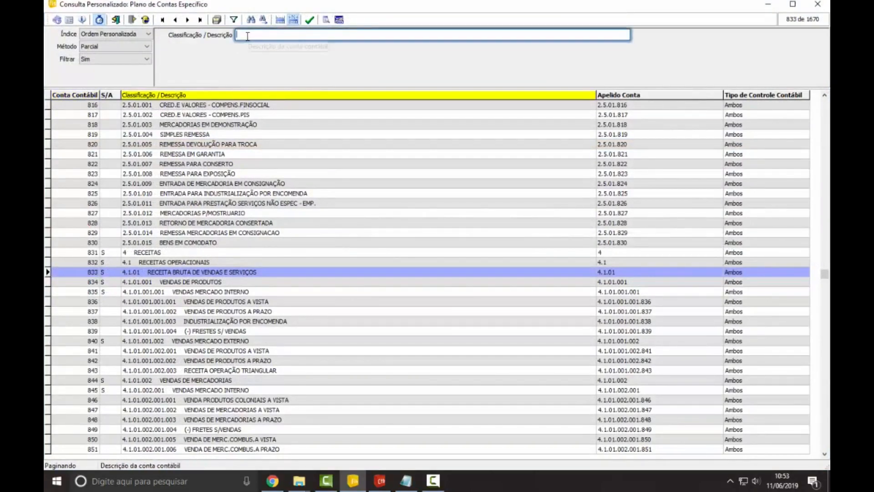
text(del)
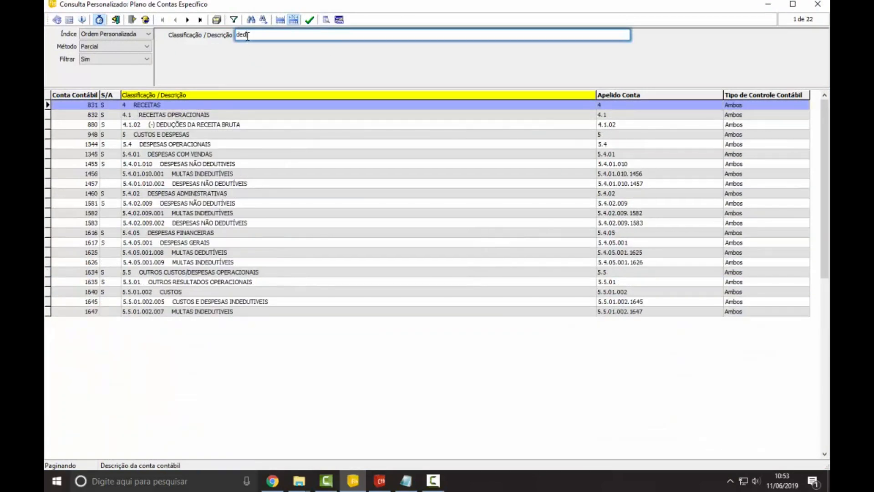
double_click(230, 125)
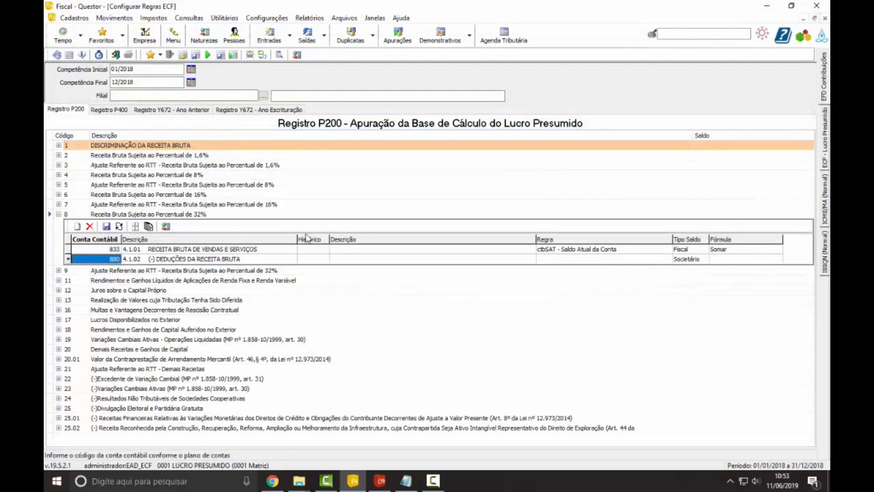
Step: Leave the Histórico of the account 880 rule empty and set its Regra to ctbSAT - Saldo Atual da Conta
click(325, 260)
click(368, 263)
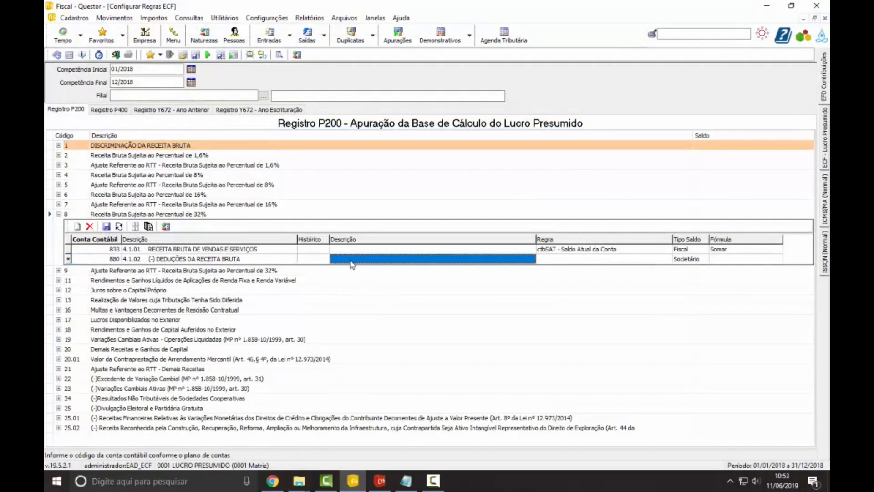
click(608, 260)
click(649, 258)
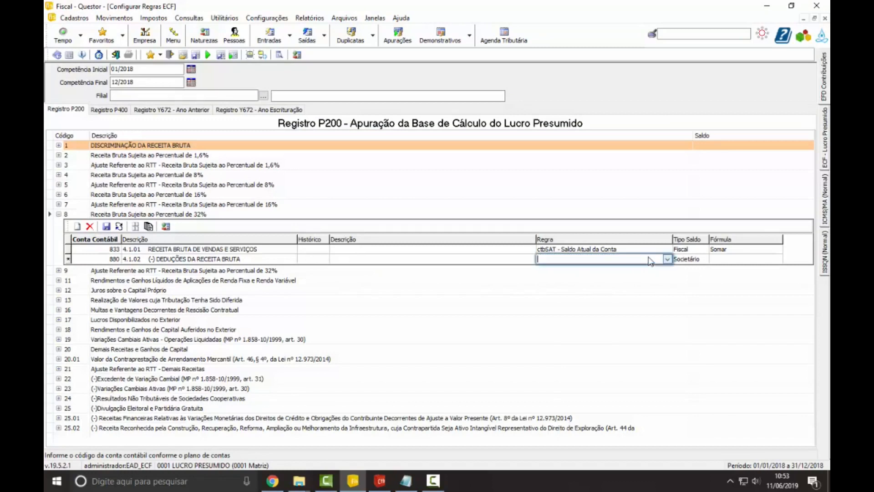
click(667, 259)
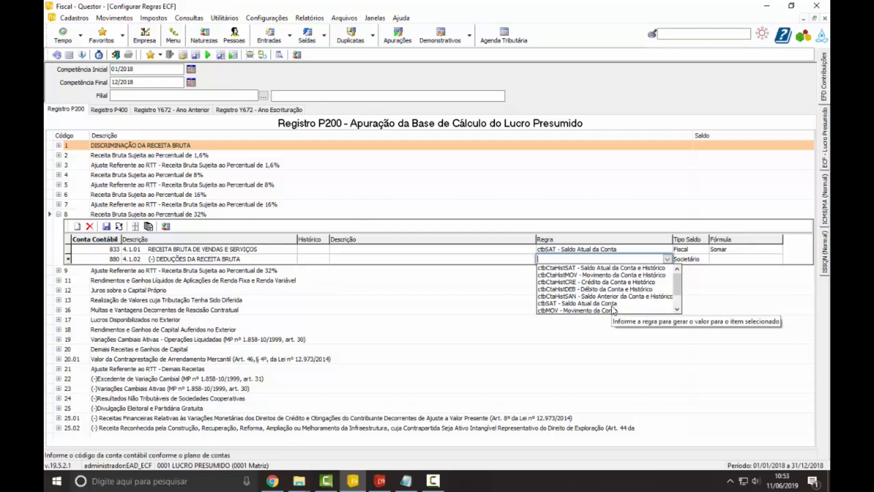
click(612, 305)
Step: Set the account 880 rule's Tipo Saldo to Fiscal and Fórmula to Subtrair, and discard the unsaved rule by refreshing
click(703, 263)
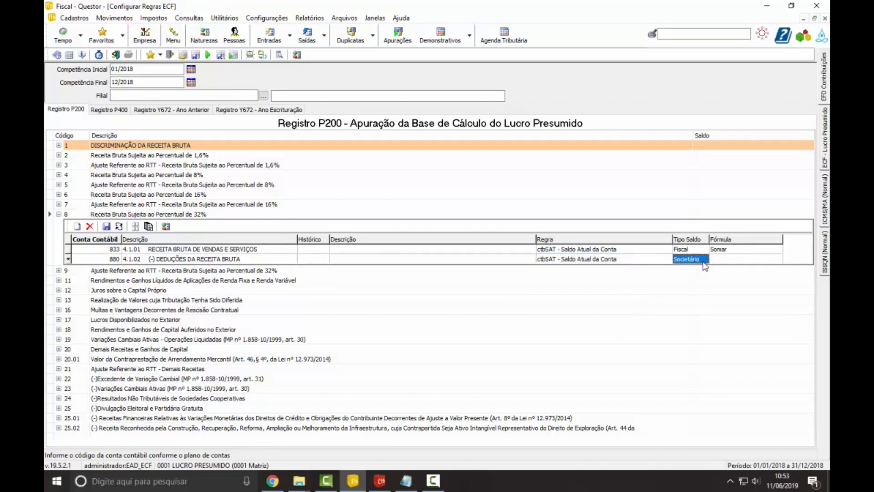
click(704, 259)
click(698, 275)
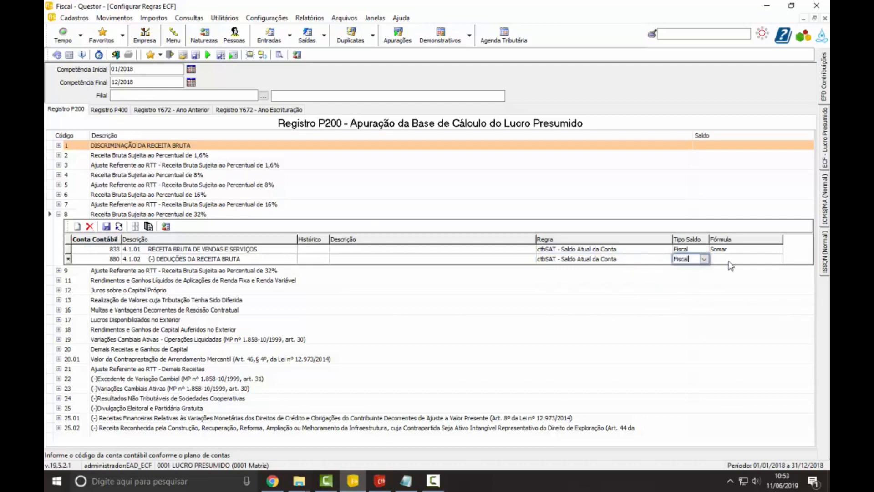
click(730, 262)
click(748, 261)
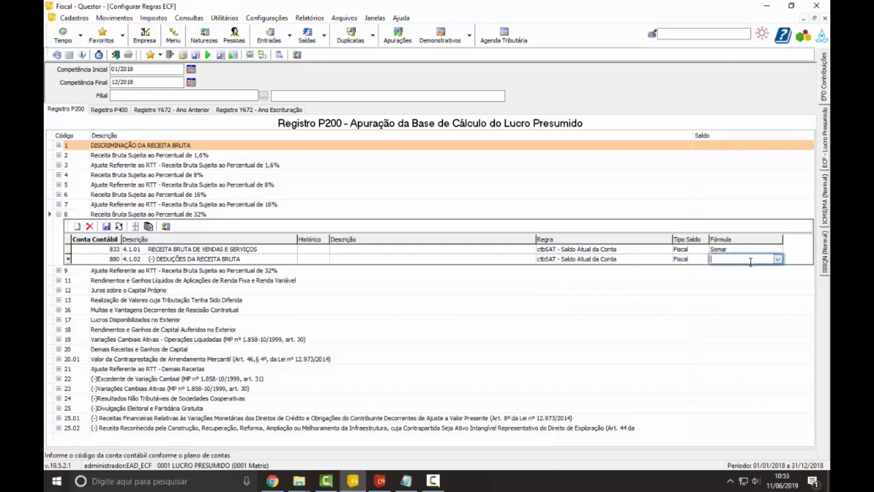
click(778, 259)
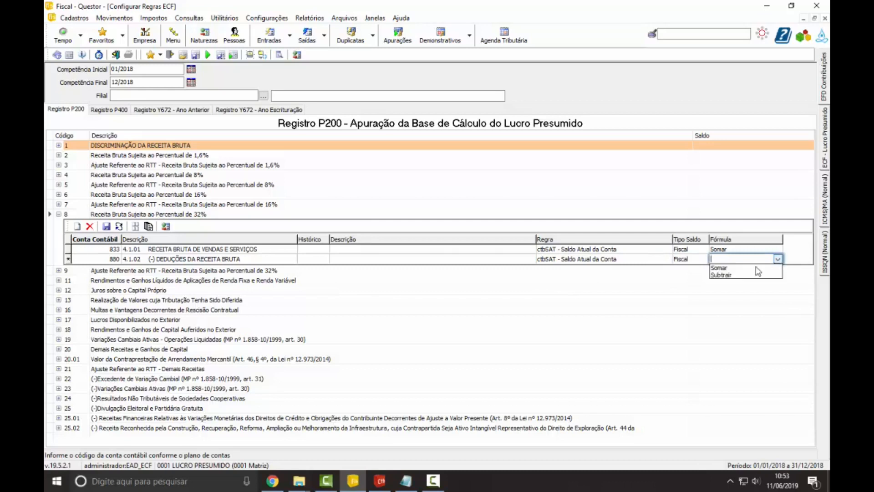
click(739, 275)
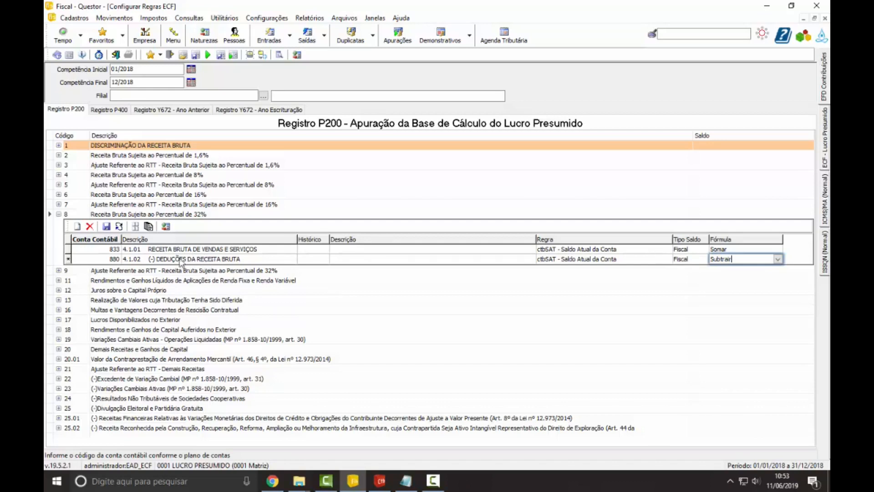
click(119, 227)
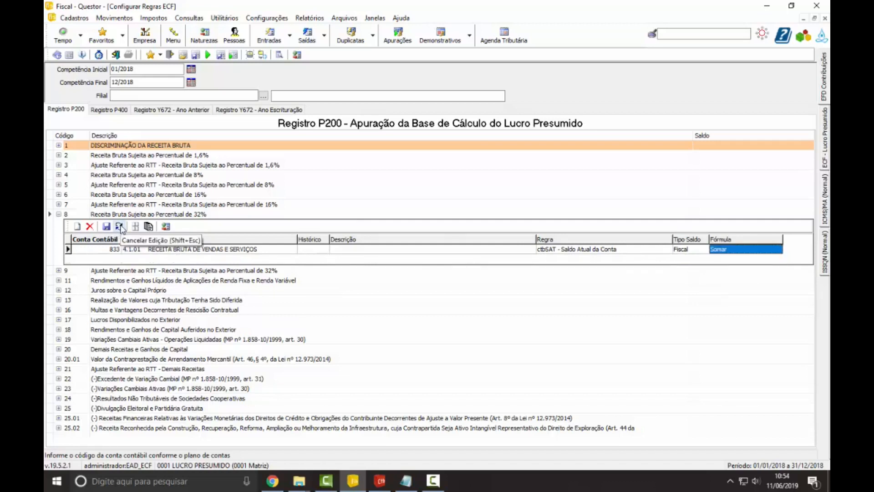
Step: Calculate the balances for P200 code 8 and for the whole rule set, and open Registro P400
click(167, 227)
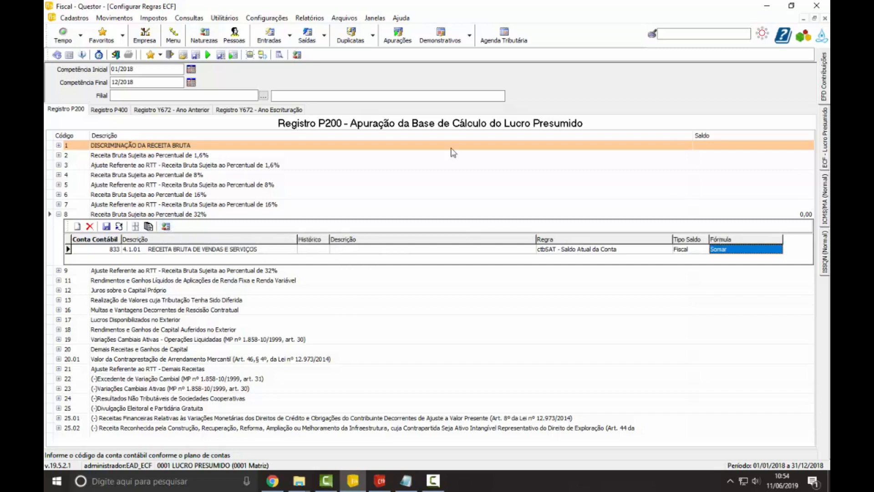
click(297, 55)
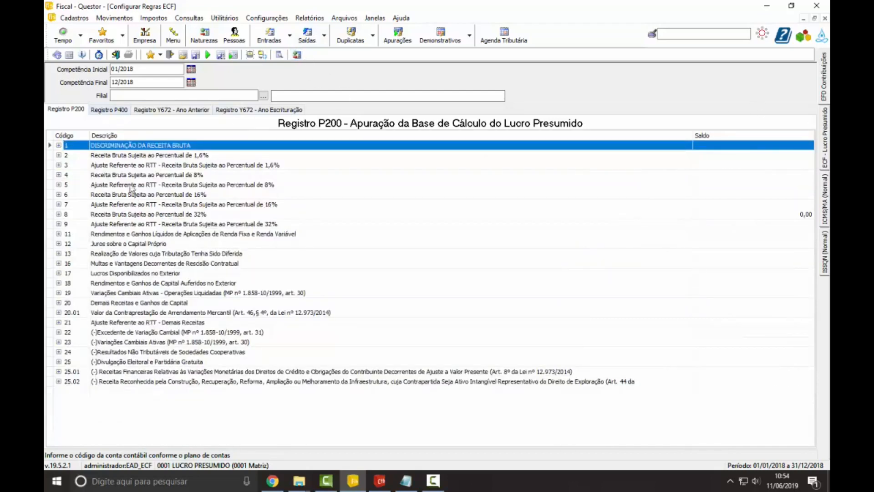
click(109, 110)
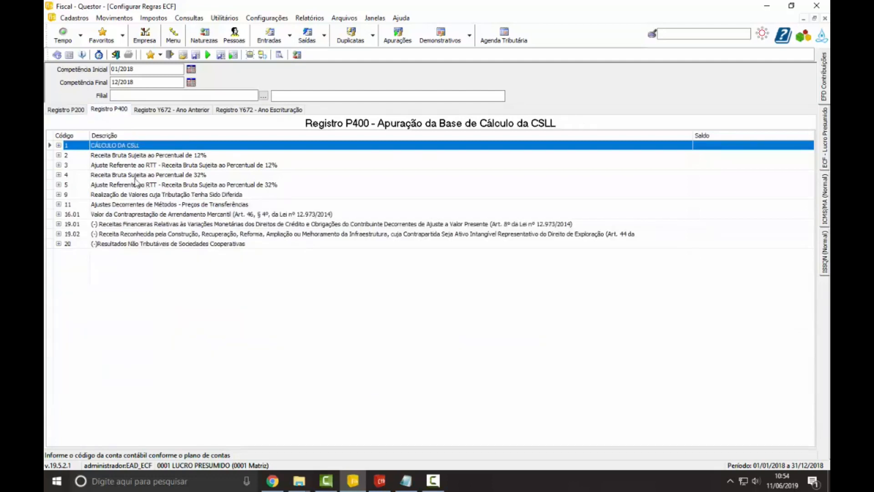
Step: Examine the rules under P400 code 4 and under Capital Registrado, Estoques and Saldo de Caixa e Bancos in Registro Y672 - Ano Anterior
click(58, 175)
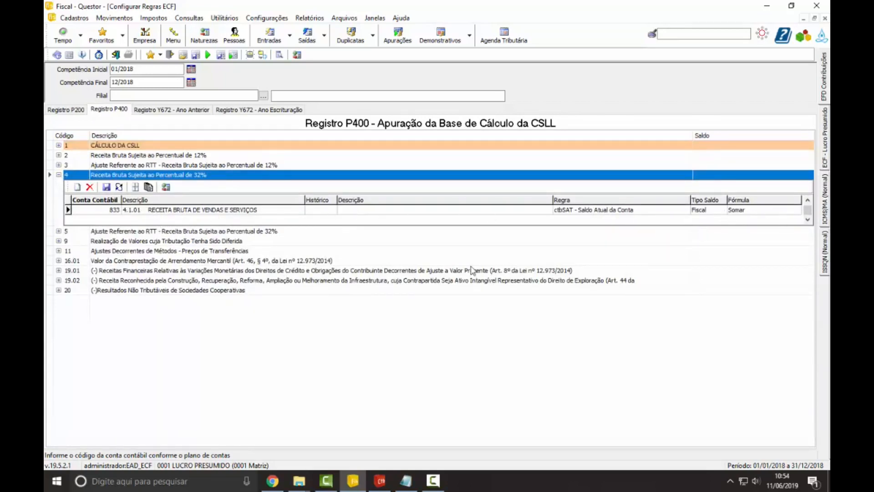
click(199, 110)
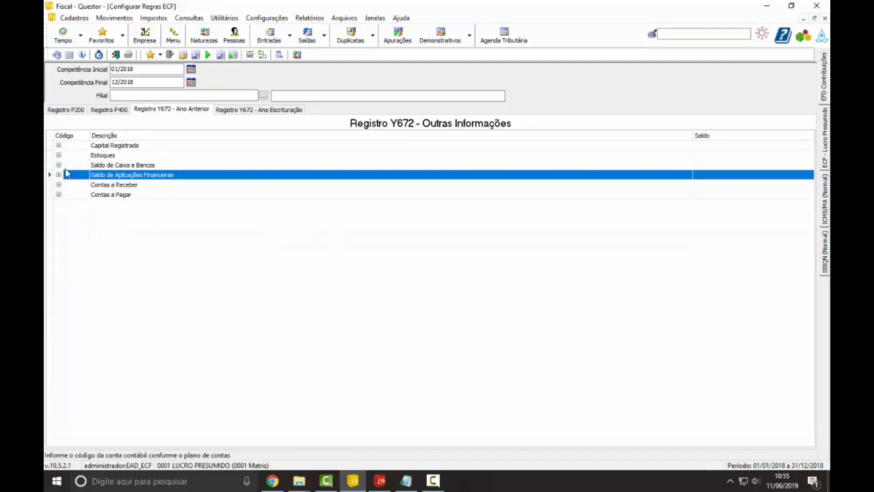
click(58, 145)
click(59, 146)
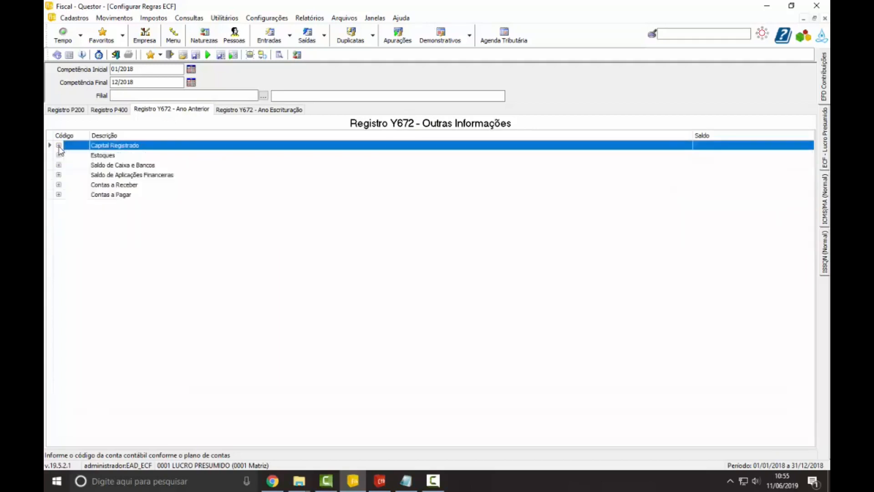
click(59, 155)
click(59, 155)
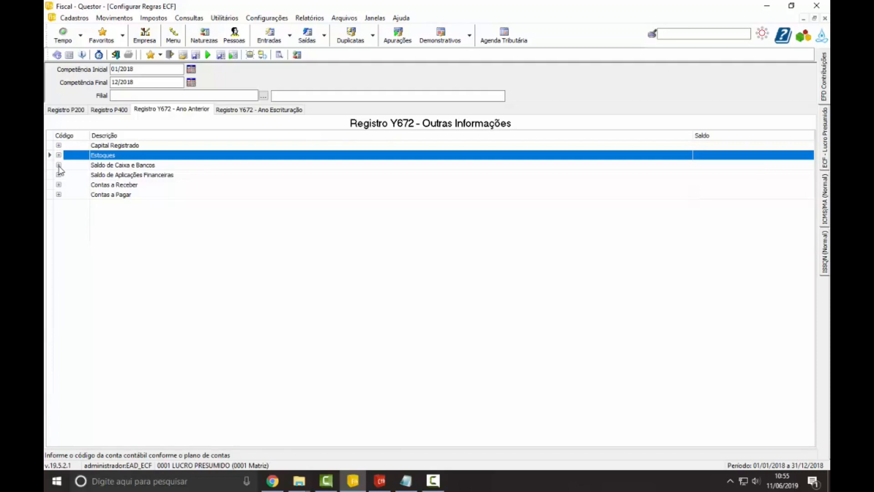
click(59, 165)
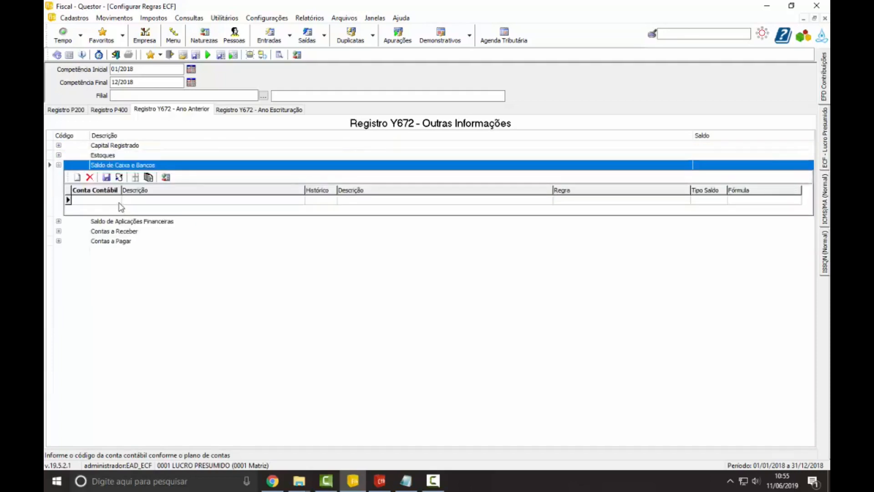
click(335, 201)
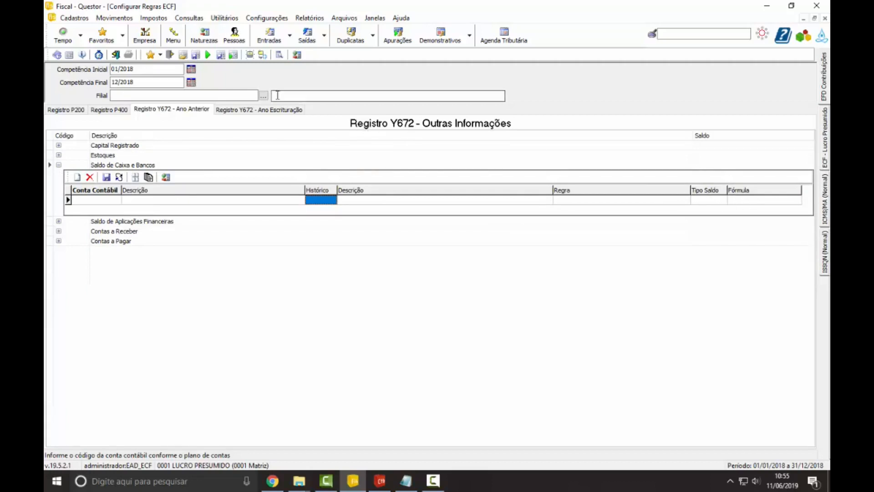
Step: Examine the Saldo de Aplicações Financeiras, Compras de Elementos do Ativo and Compras de Mercadorias rules in Registro Y672 - Ano Escrituração
click(276, 111)
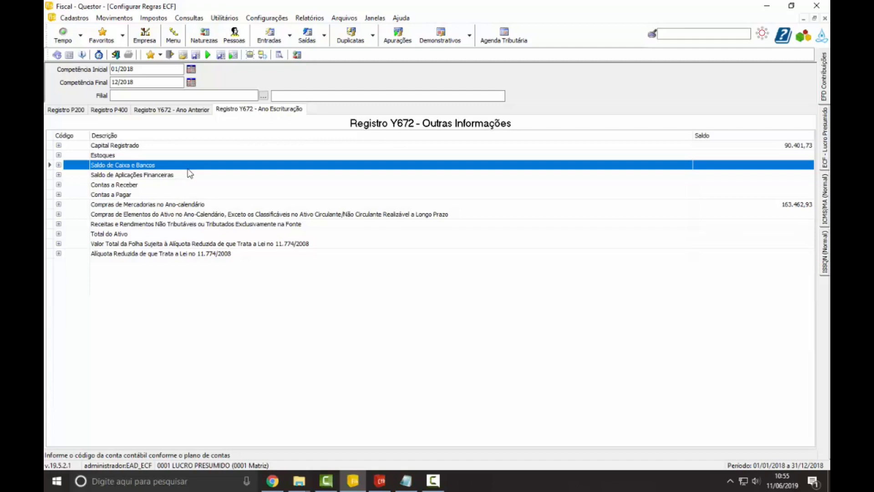
click(58, 174)
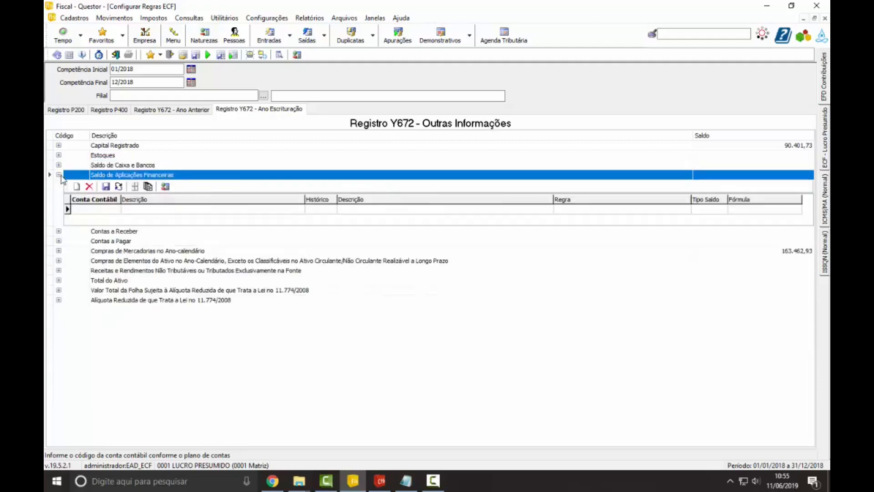
click(111, 210)
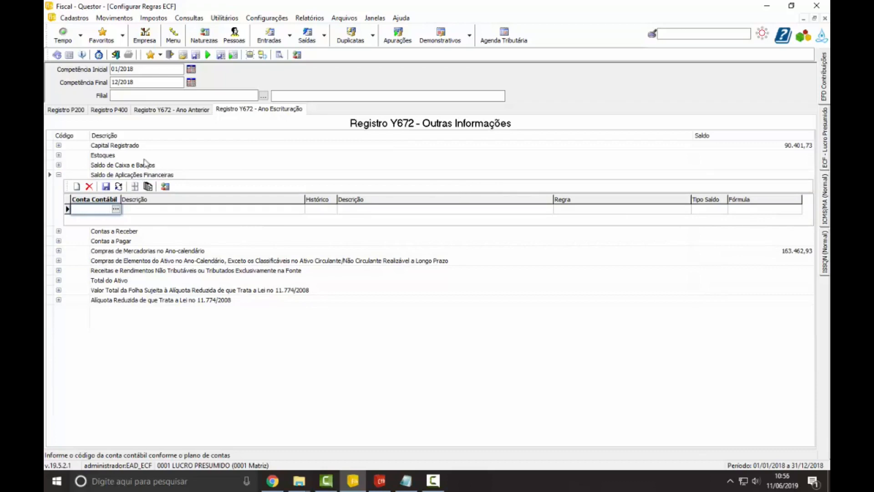
click(59, 175)
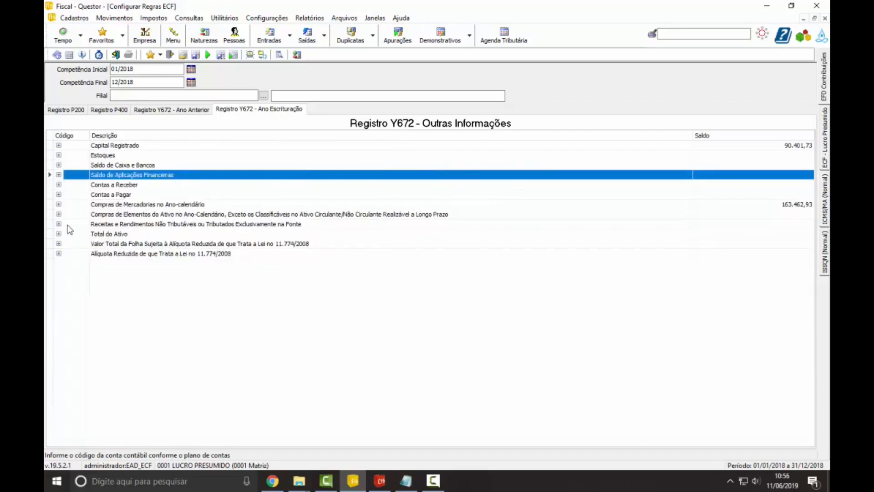
click(60, 214)
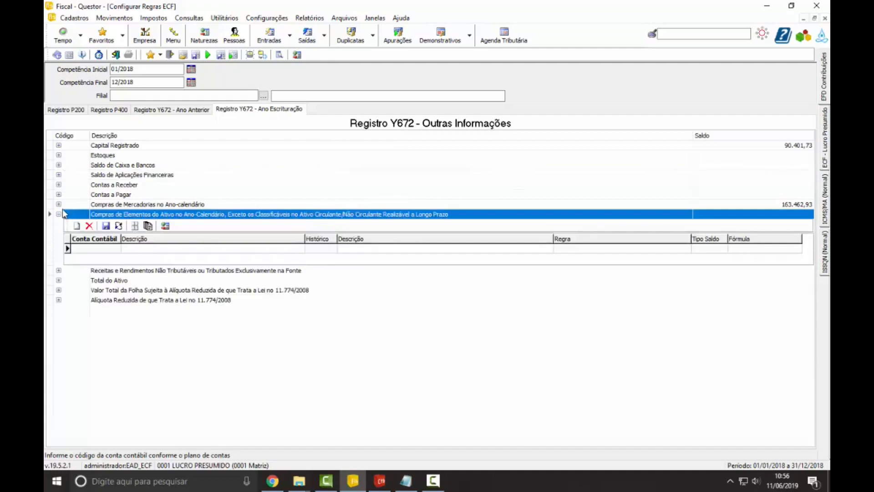
click(59, 204)
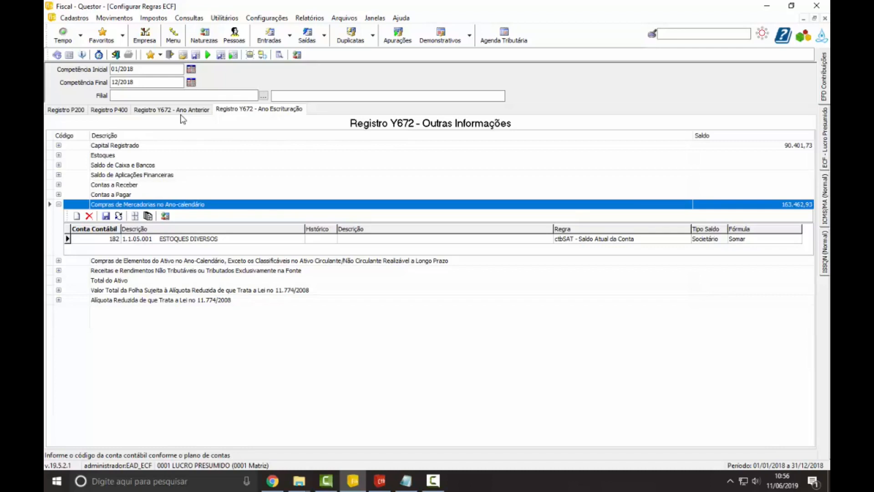
Step: Close the ECF rule configuration and open Apuração dos Impostos for federal taxes
click(114, 55)
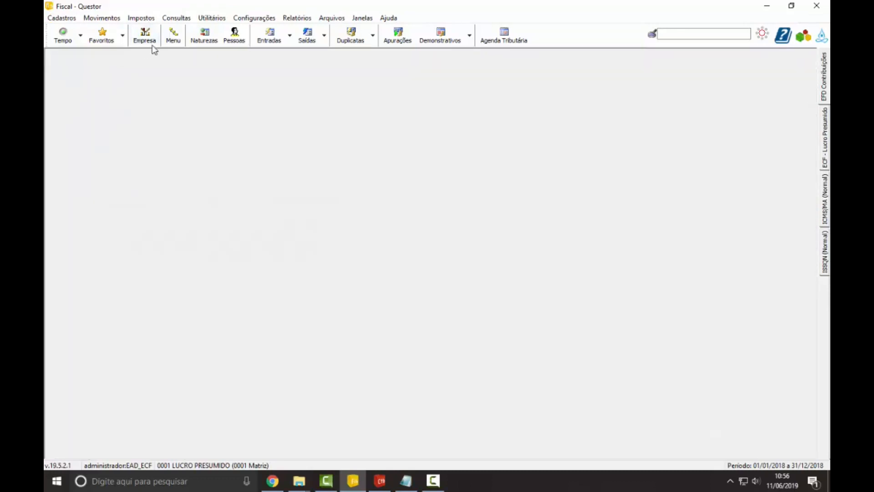
click(142, 19)
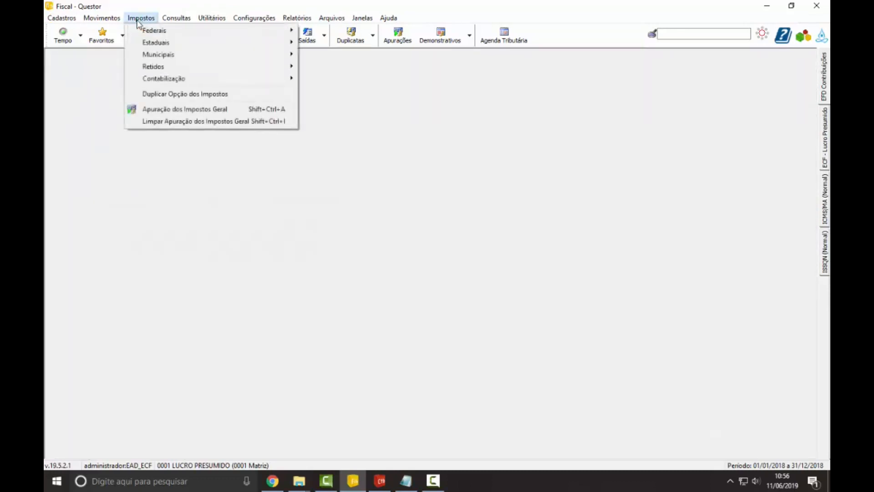
click(147, 31)
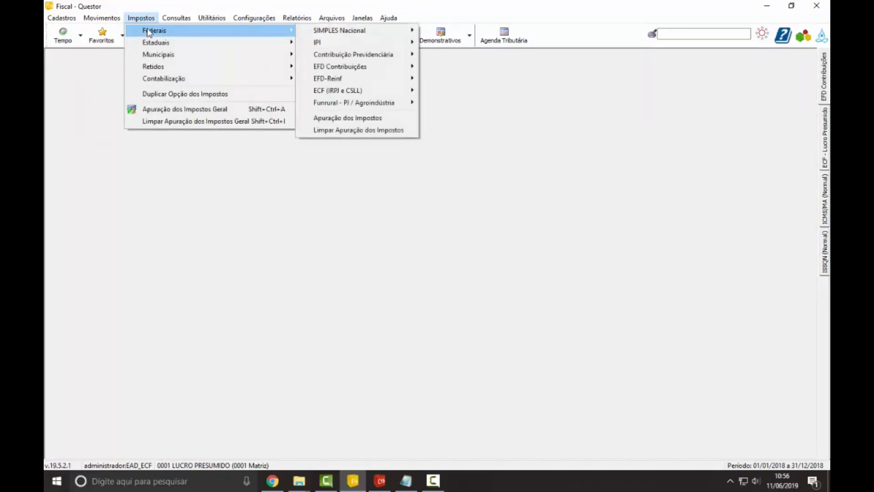
click(344, 120)
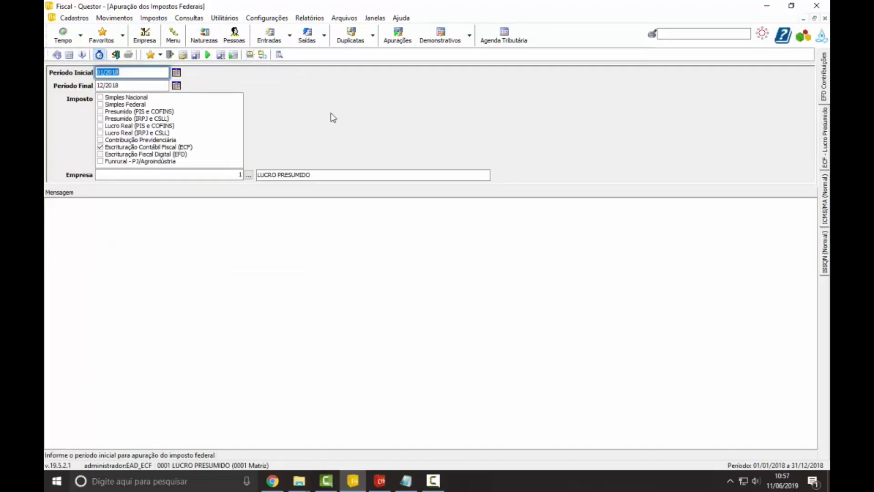
Step: Try 03/2018 as the assessment's Período Final and restore it to 12/2018
key(Tab)
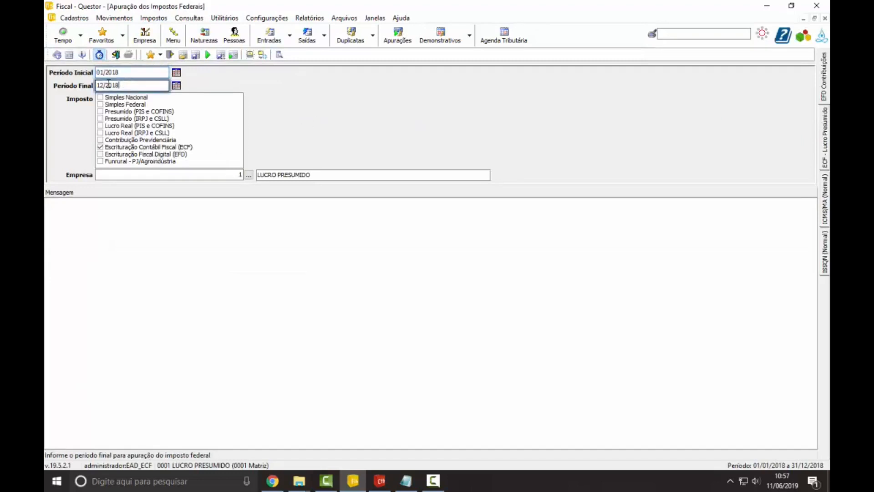
text(03/2018)
key(Tab)
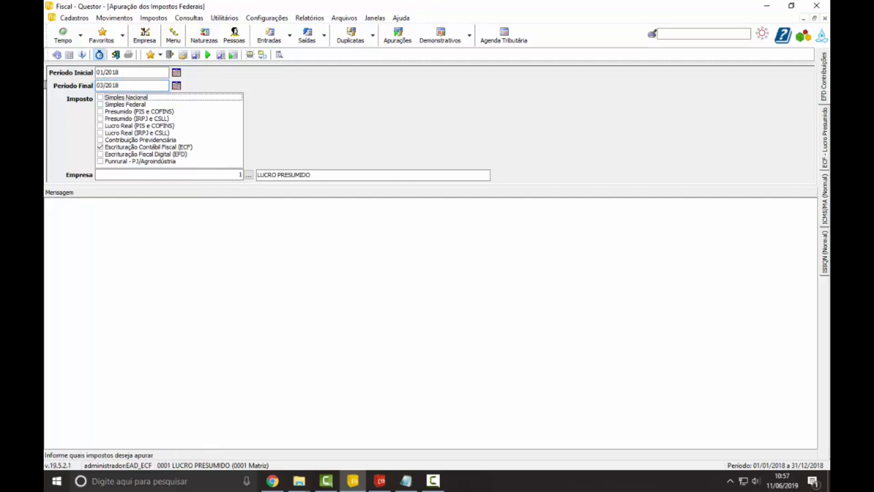
key(shift+Tab)
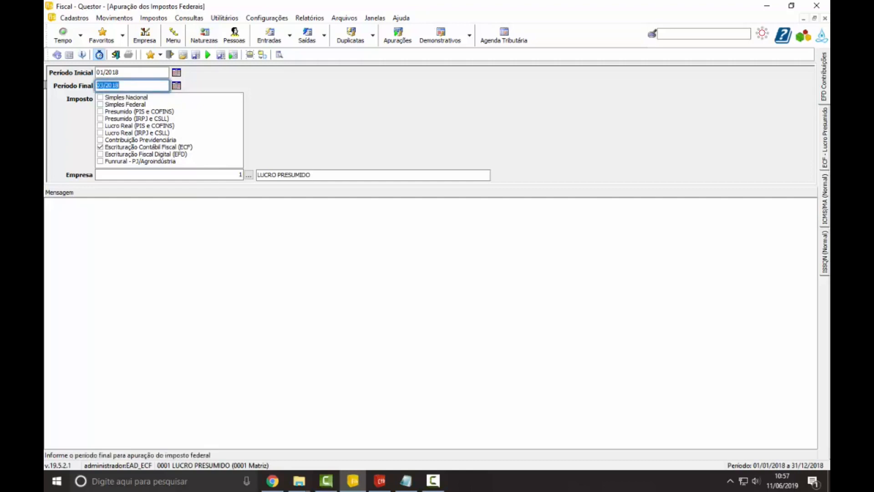
text(12/2018)
key(Tab)
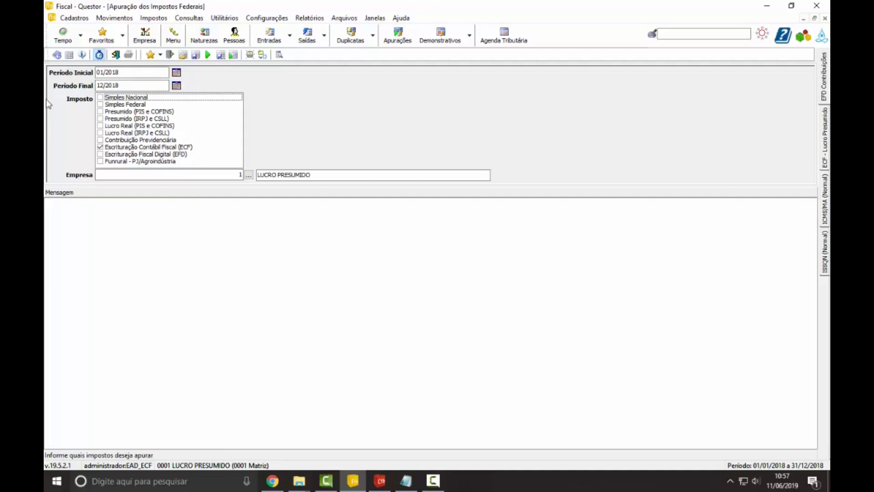
Step: Run and confirm the Escrituração Contábil Fiscal (ECF) assessment, and expand the company's processing messages
click(208, 55)
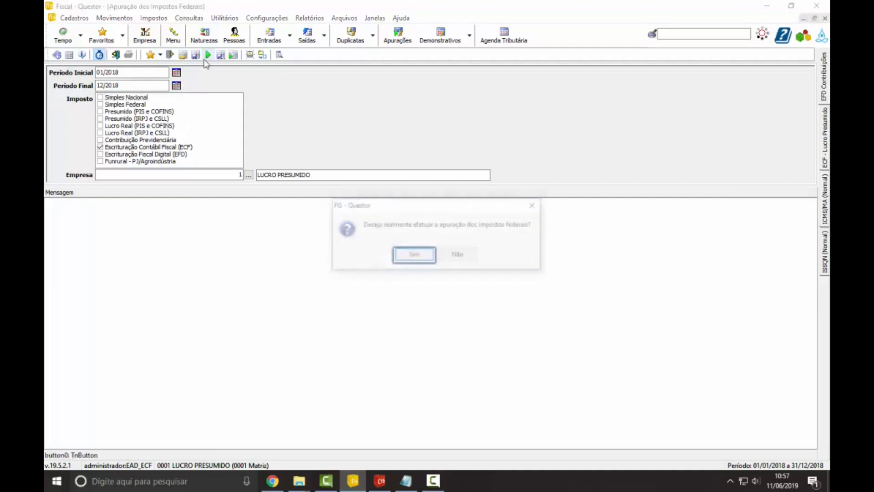
click(416, 259)
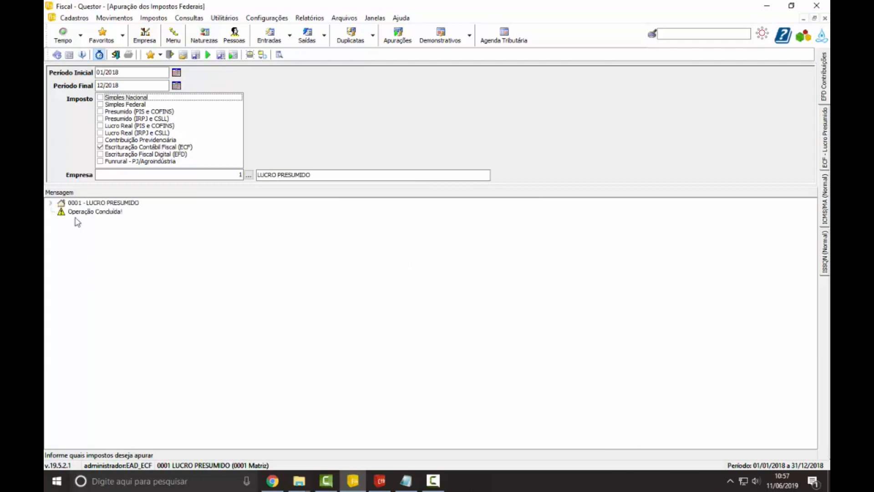
click(50, 203)
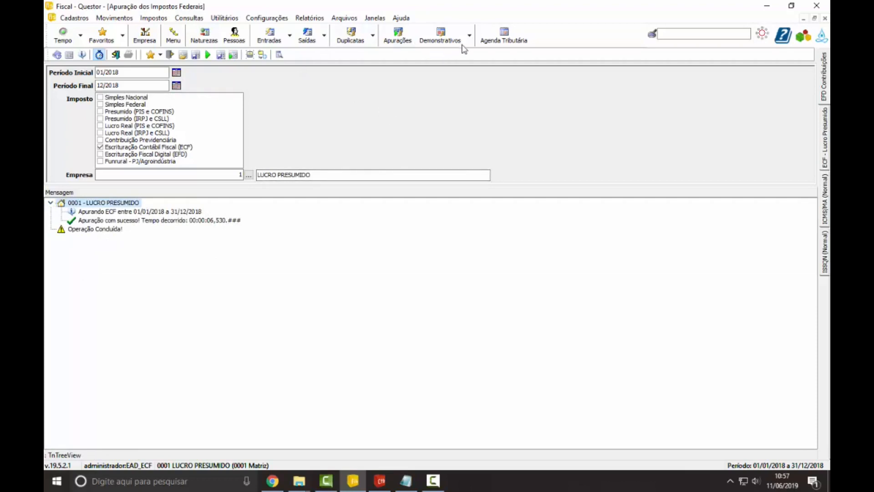
Step: Generate the ECF (IRPJ e CSLL) Demonstrativo for Competência 01/2018 to 12/2018
click(153, 18)
mouse_move(194, 36)
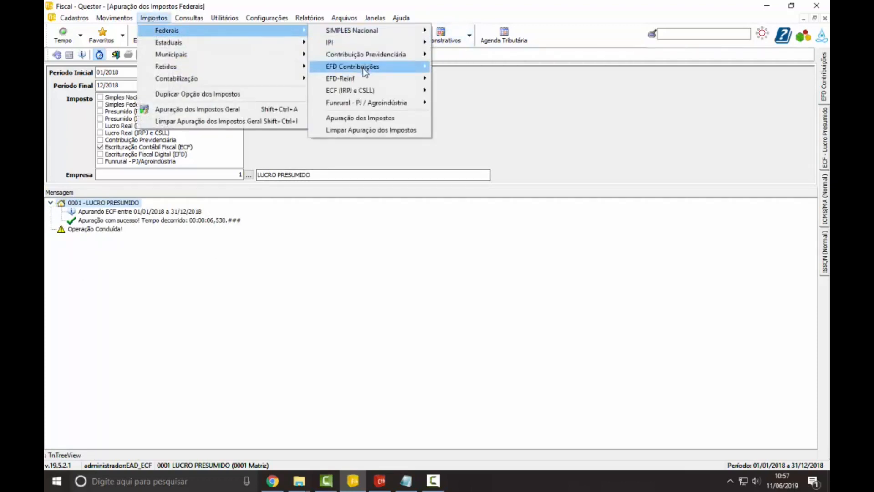
mouse_move(406, 93)
mouse_move(487, 119)
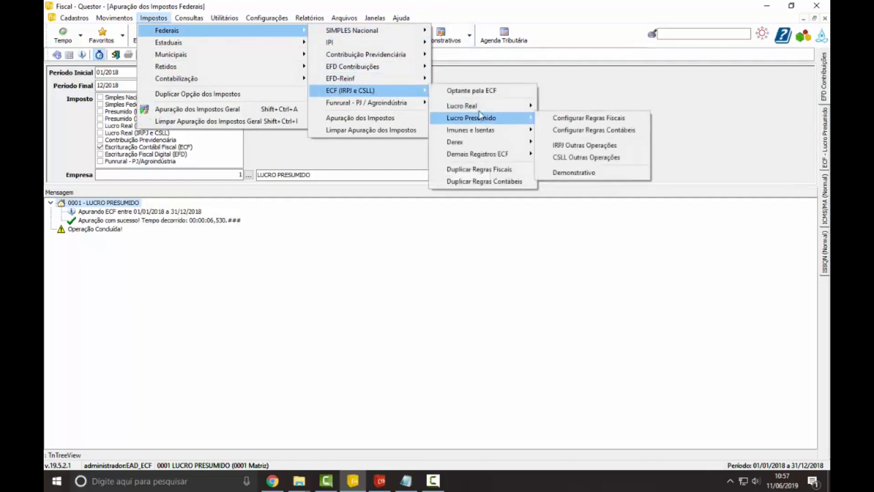
click(576, 173)
click(471, 38)
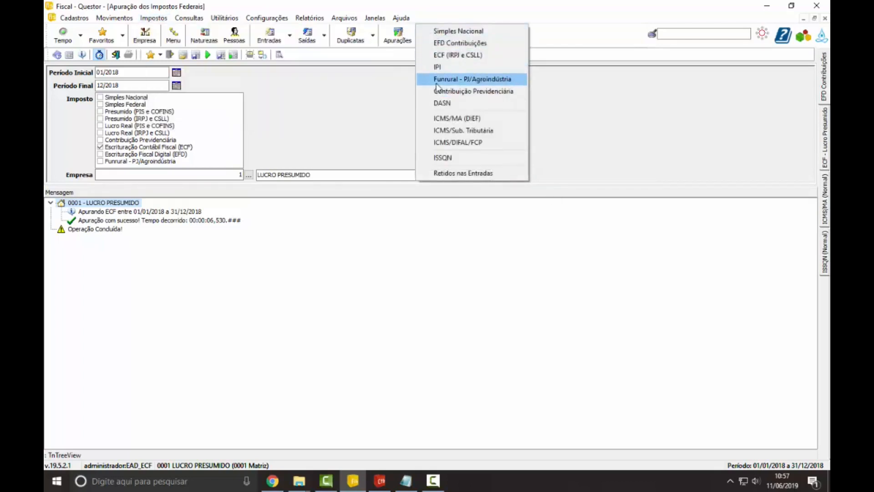
click(470, 56)
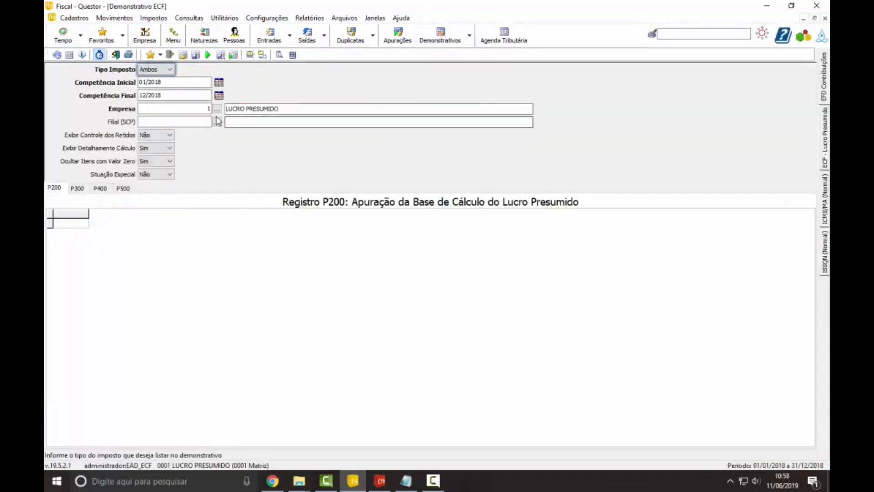
click(193, 107)
click(175, 96)
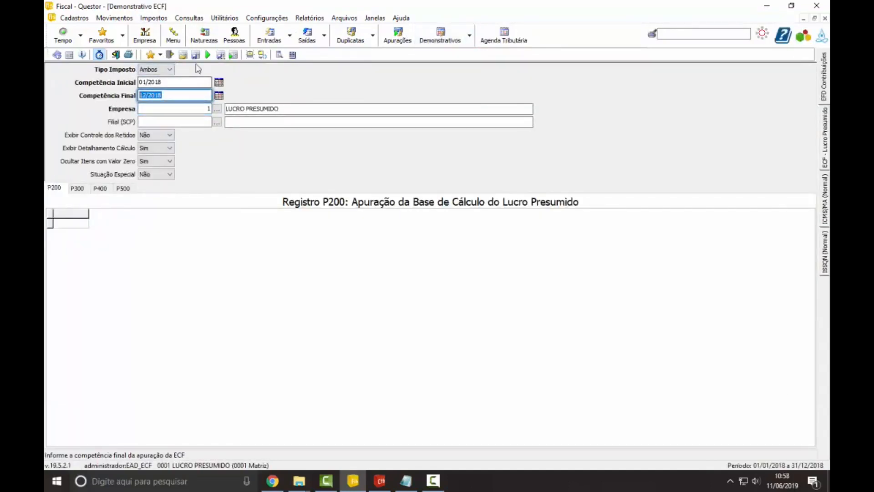
click(208, 56)
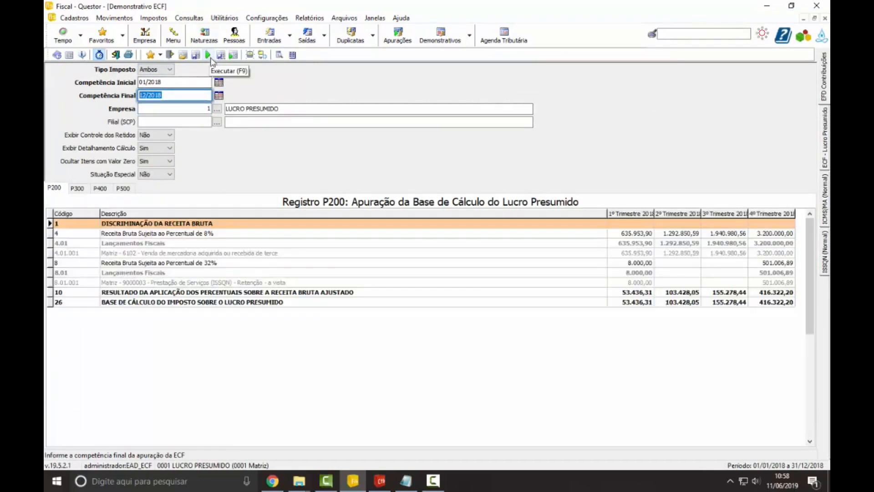
Step: Examine the quarterly base calculations in P200 and P400 and the IRPJ calculation in P300
click(632, 244)
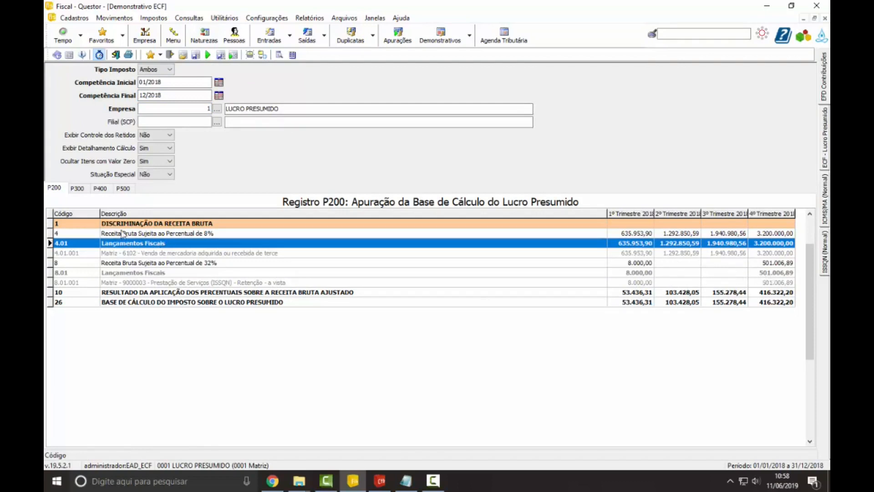
click(104, 191)
click(62, 191)
click(97, 187)
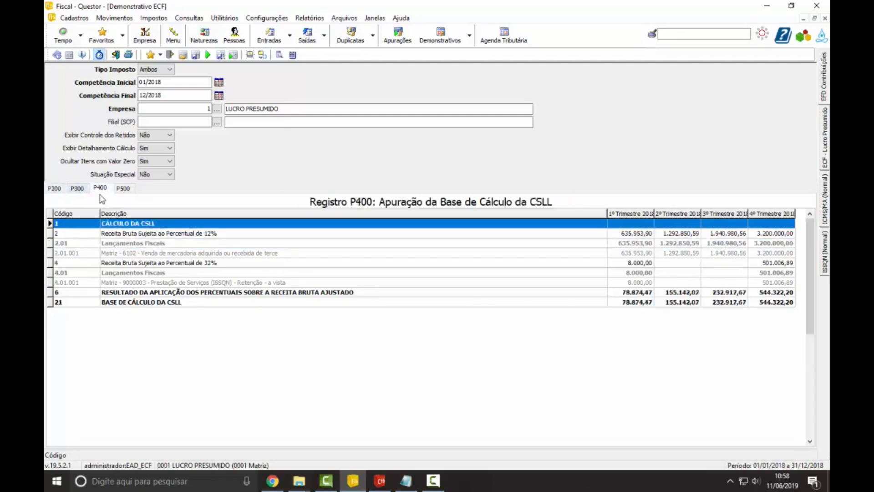
click(84, 191)
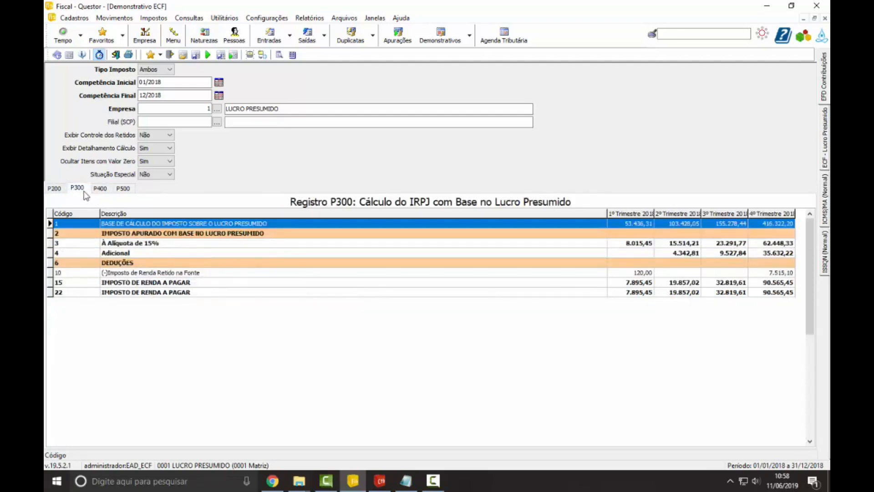
click(178, 294)
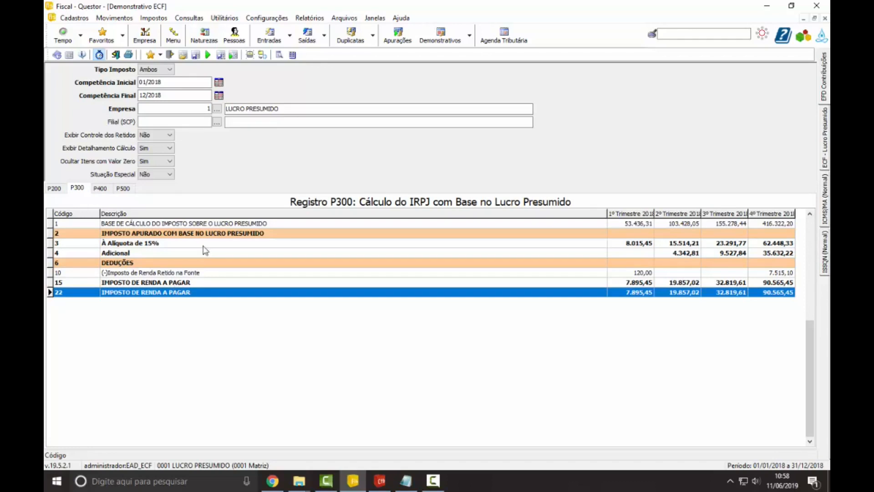
Step: Examine the CSLL calculation in P500 and compare Imposto de Renda a Pagar lines 15 and 22 in P300
click(125, 191)
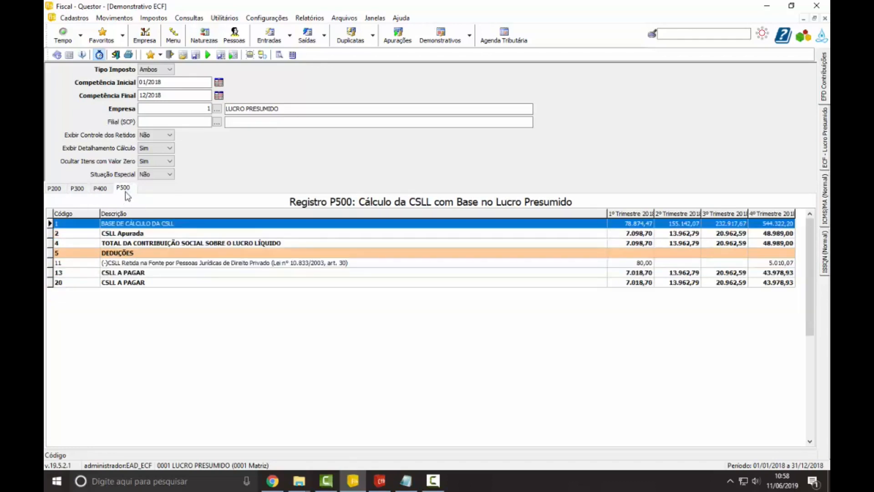
click(81, 192)
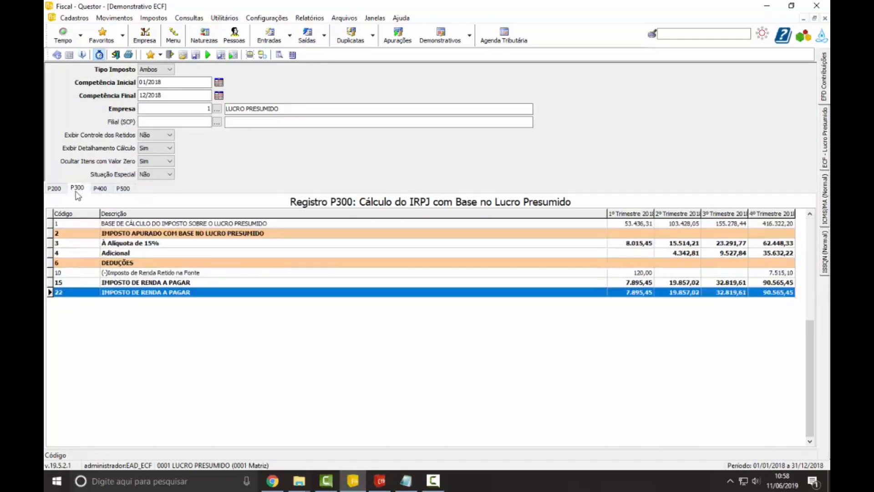
click(176, 282)
click(182, 291)
click(176, 282)
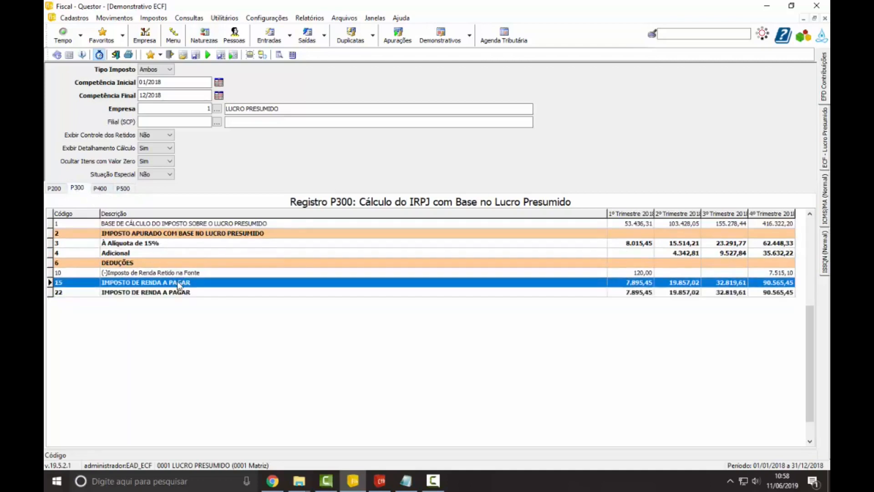
click(183, 292)
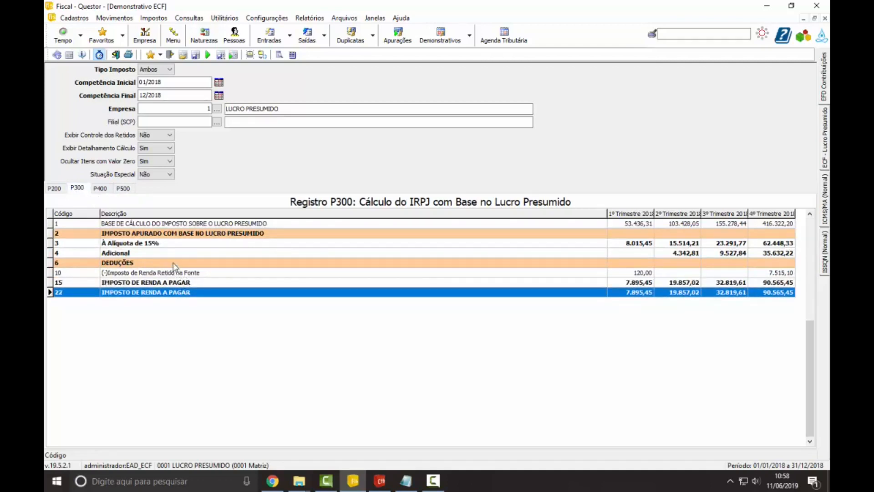
Step: Try the Demonstrativo's Situação Especial option as Sim and return it to Não
click(156, 175)
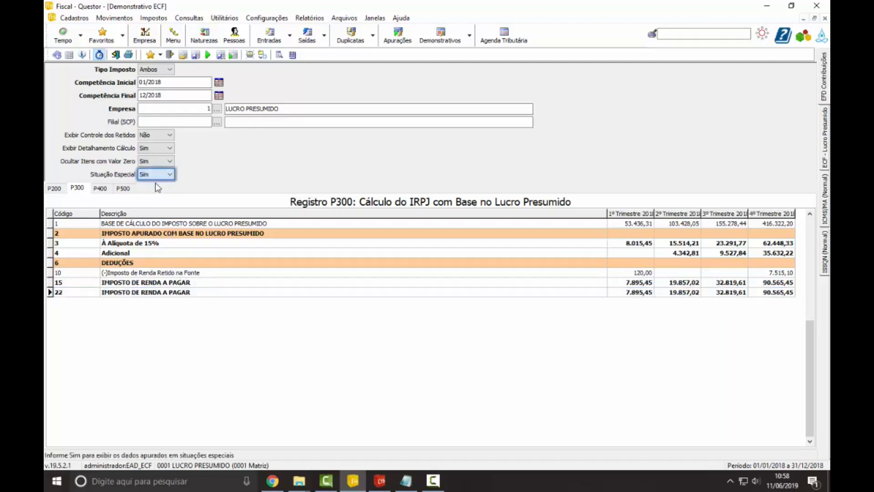
click(156, 183)
click(160, 191)
Step: Open Configuração ECF - Escrituração Contábil Fiscal and examine the existing record's Filial (SCP) and Data fields
click(268, 19)
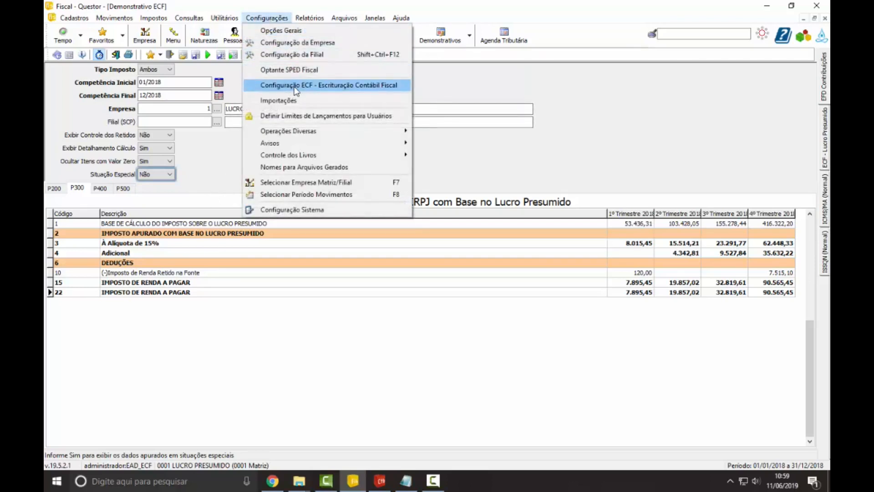
click(333, 86)
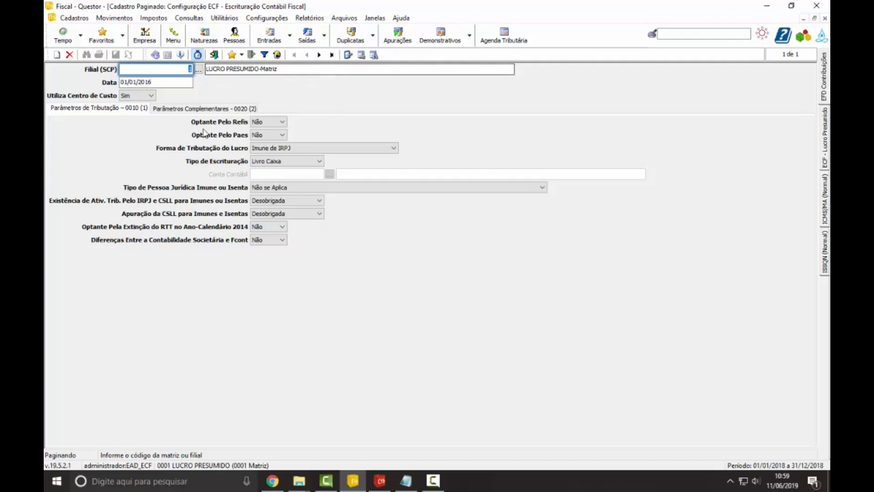
click(157, 82)
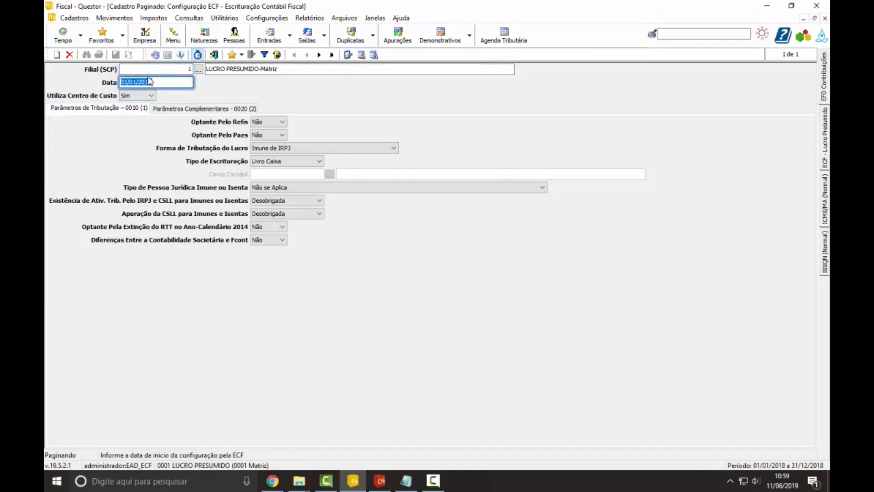
click(178, 70)
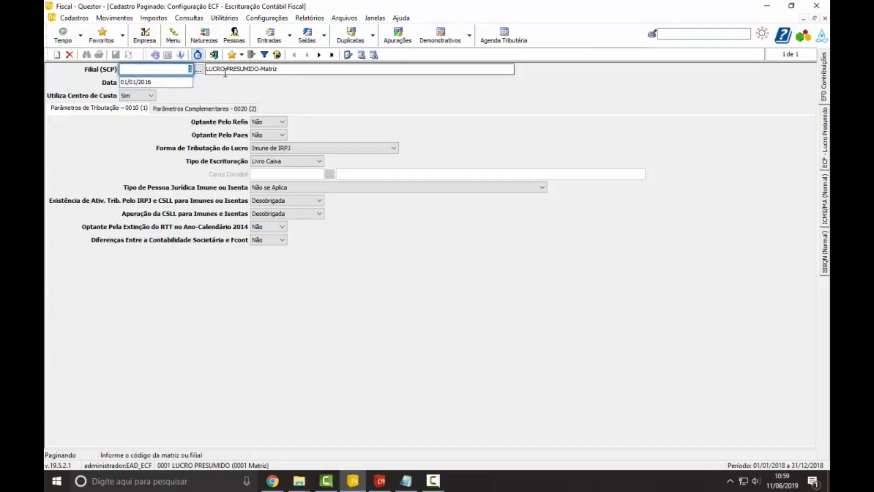
text(1)
key(Tab)
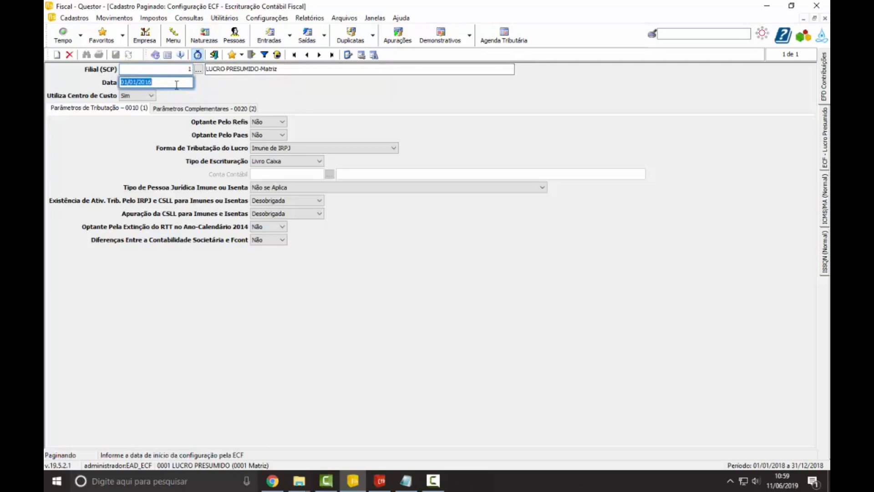
Step: Create a new ECF configuration record dated 01/01/2018 with Utiliza Centro de Custo set to Não
click(59, 57)
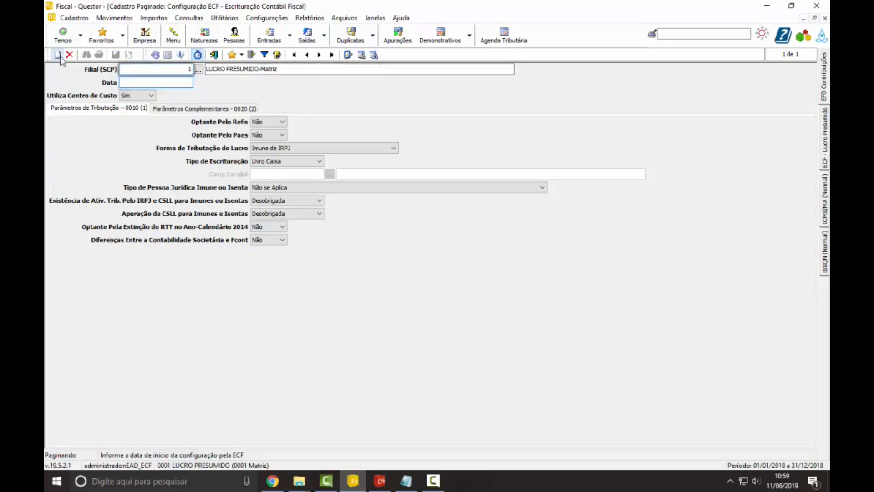
click(164, 81)
text(01)
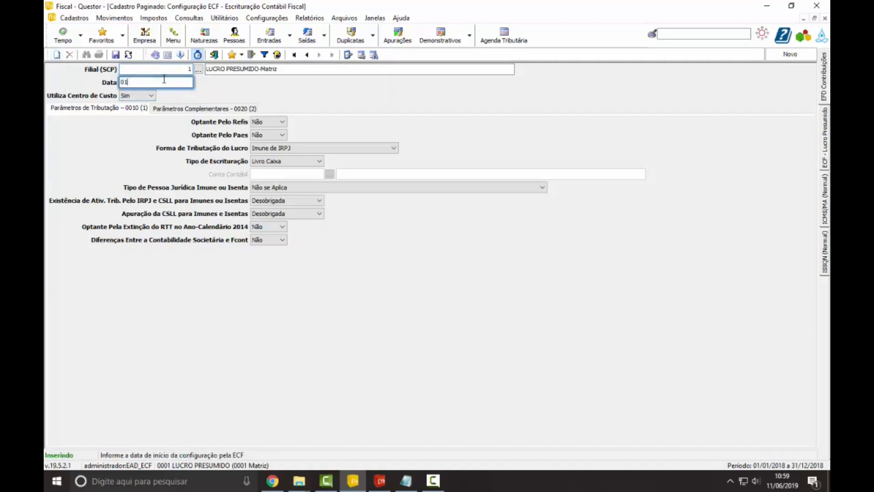
text(/01/2018)
key(Tab)
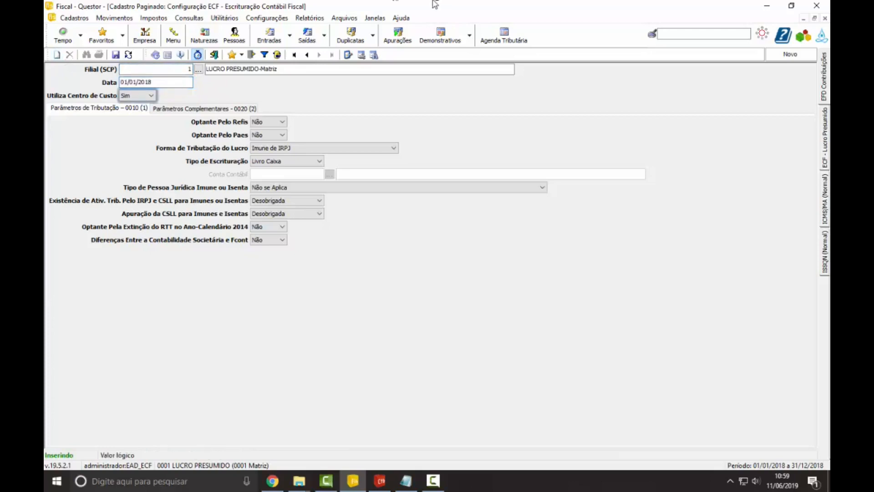
click(151, 95)
click(138, 114)
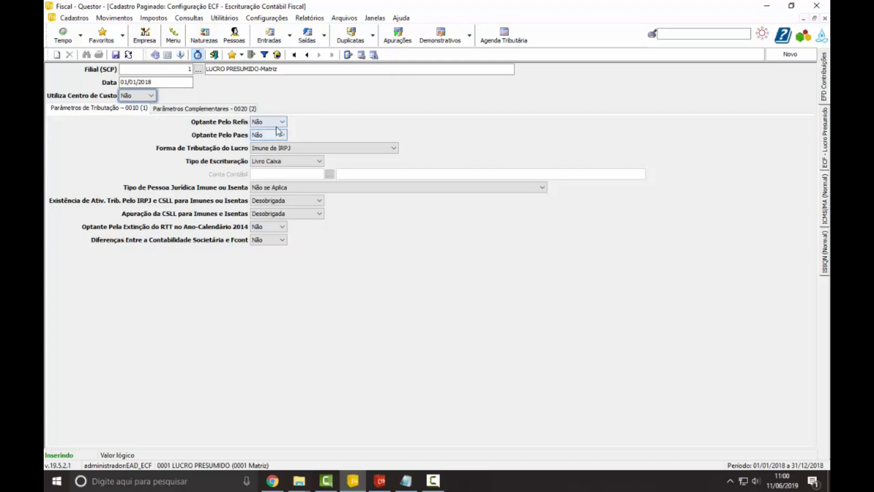
Step: Set the new ECF configuration's Forma de Tributação do Lucro to Lucro Presumido
click(308, 146)
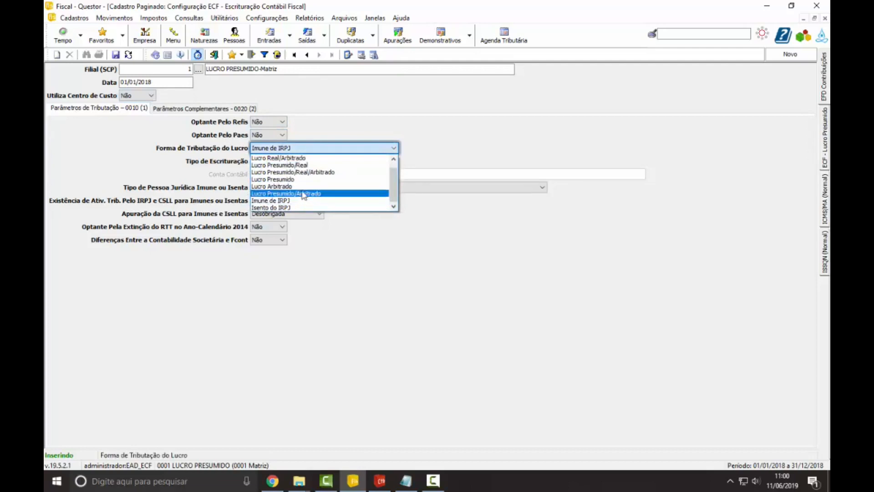
scroll(314, 186, up, 2)
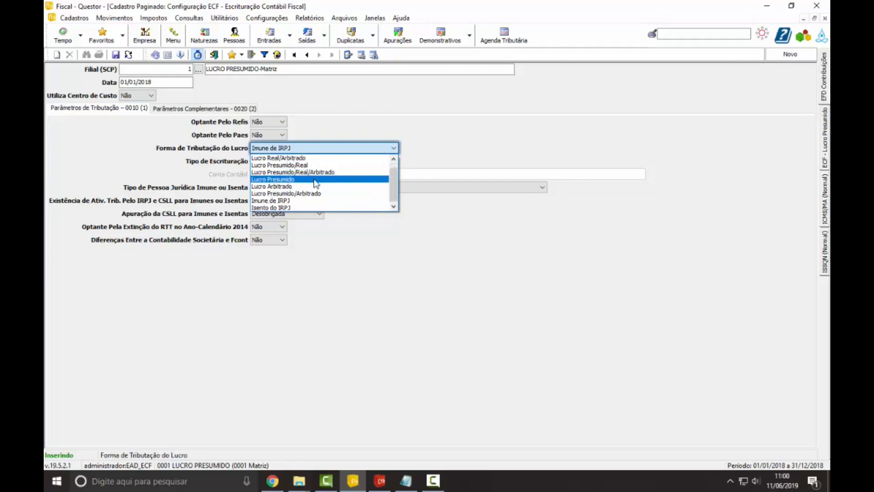
scroll(331, 182, down, 1)
scroll(299, 184, up, 1)
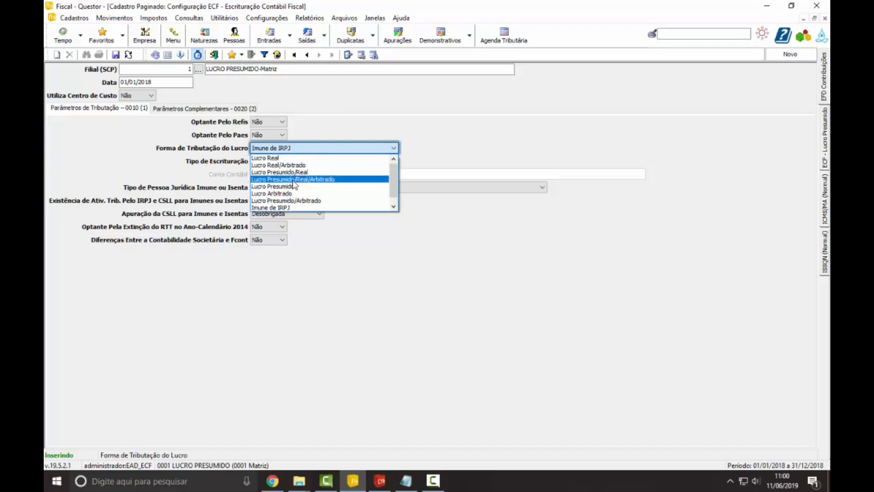
click(297, 187)
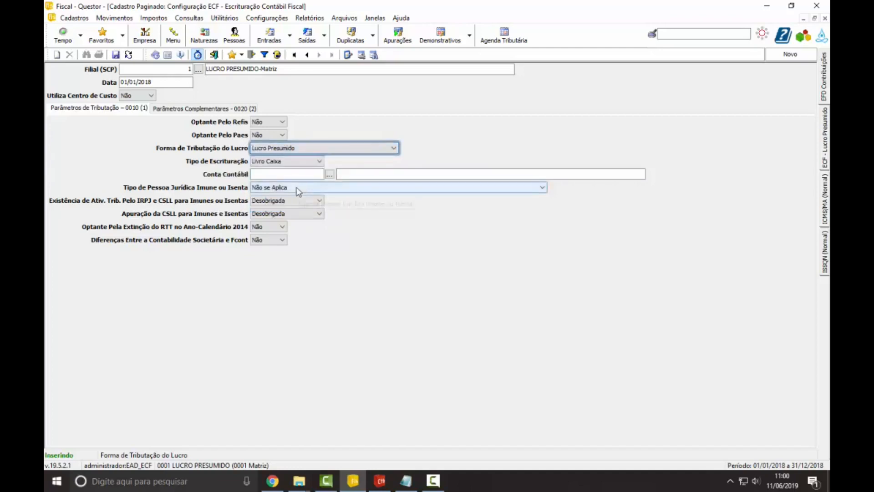
Step: Try Livro Caixa and Contábil as the Tipo de Escrituração, and set it to Não se Aplica
click(287, 162)
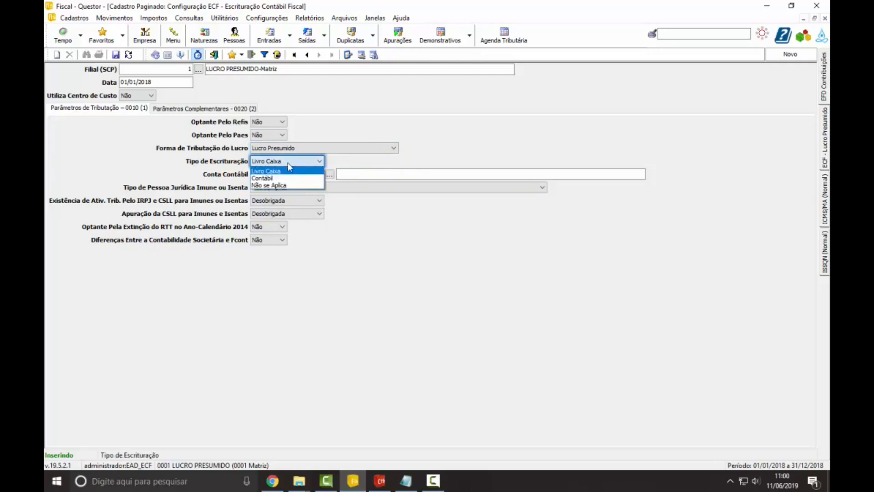
click(288, 163)
click(289, 178)
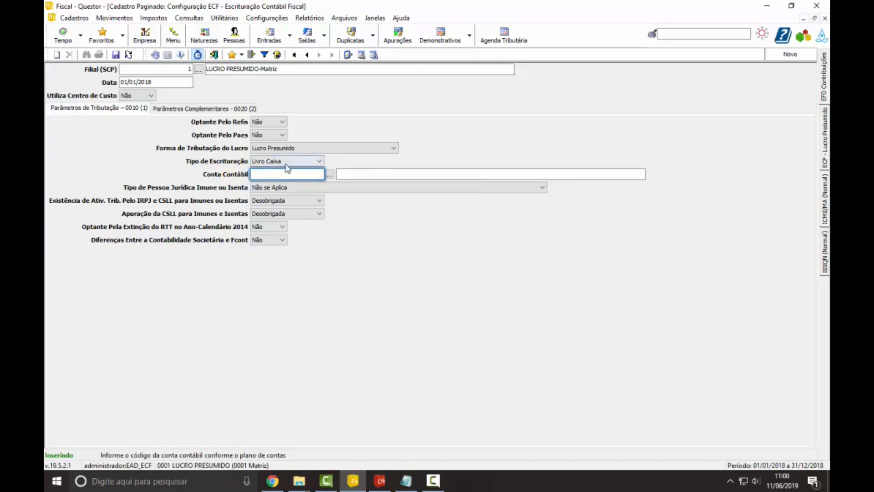
click(288, 161)
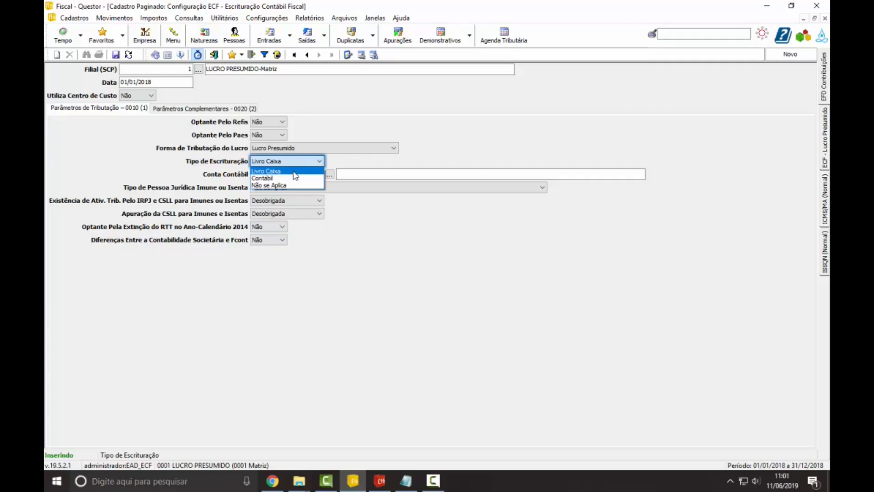
click(290, 179)
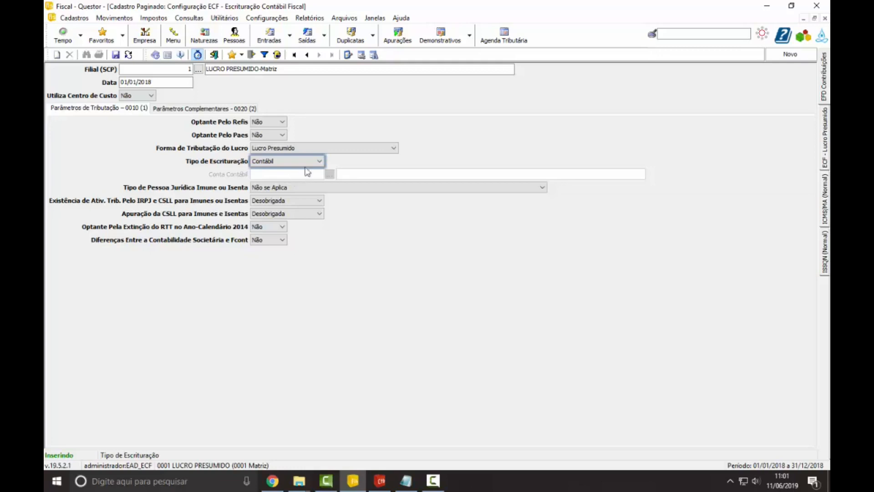
click(305, 162)
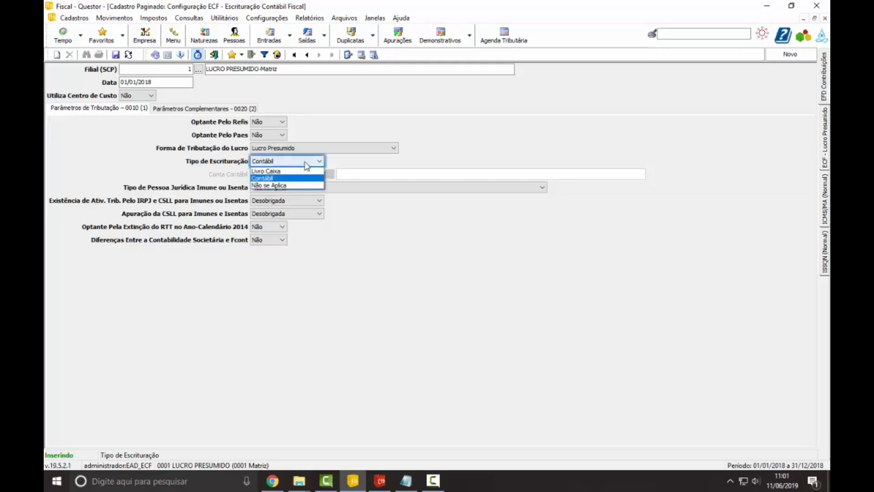
click(291, 185)
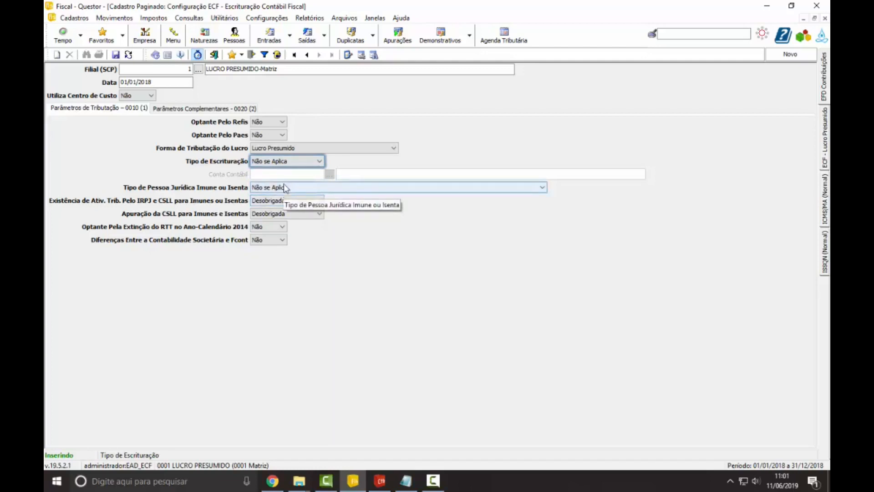
Step: Choose Não se Aplica for Tipo de Pessoa Jurídica Imune ou Isenta and Não for the 2014 RTT extinction option, leaving Diferenças Entre a Contabilidade Societária e Fcont at Não
click(307, 190)
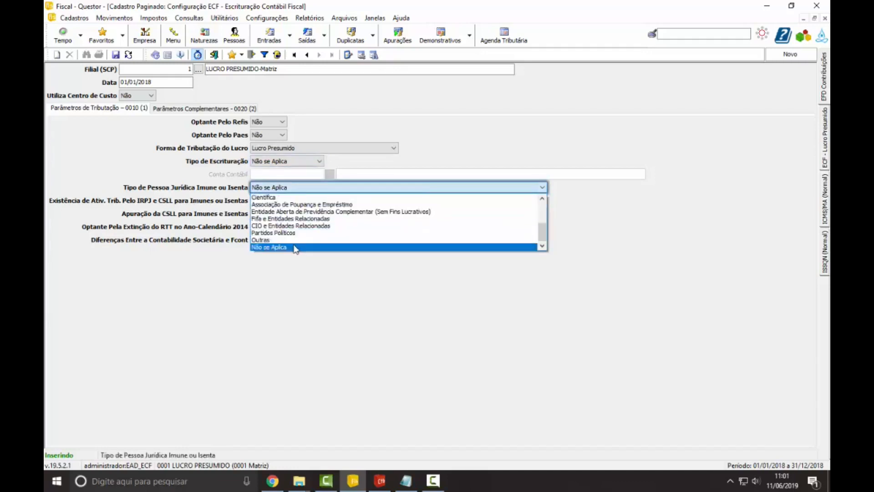
click(295, 247)
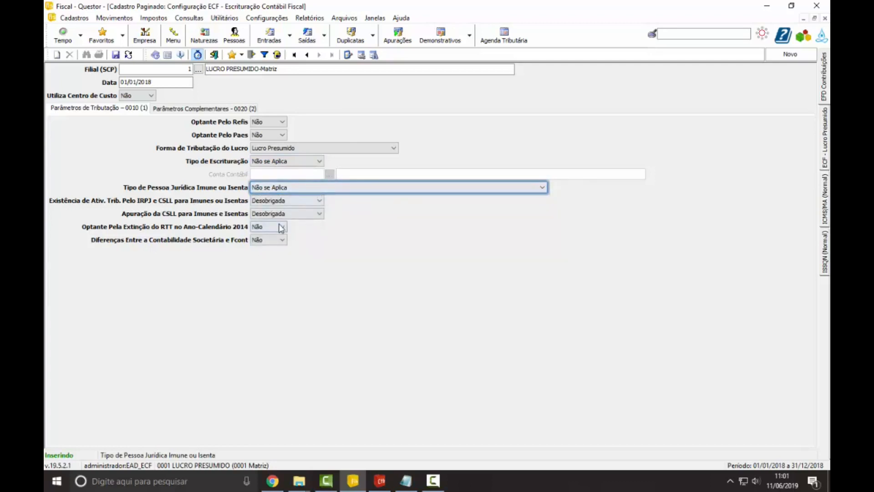
click(267, 228)
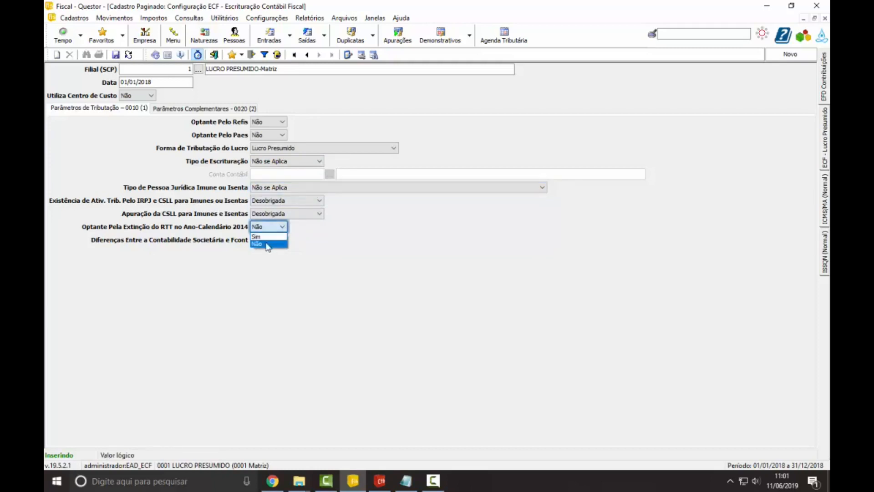
click(267, 245)
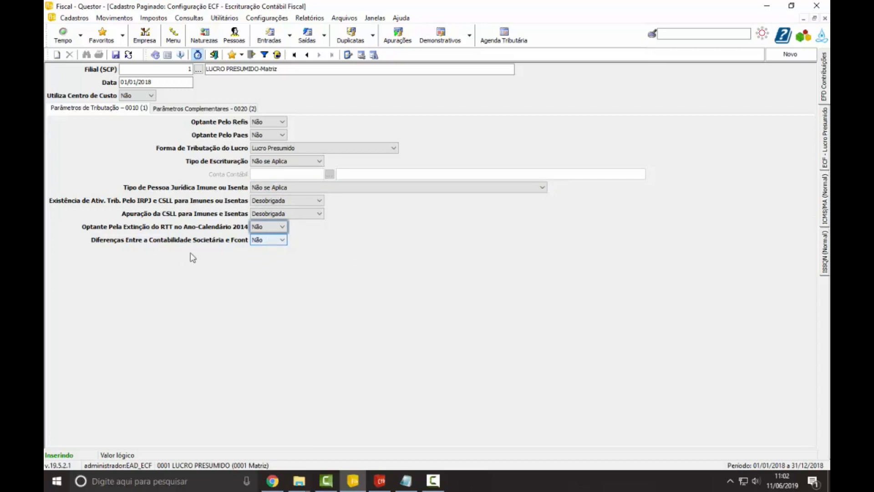
click(265, 242)
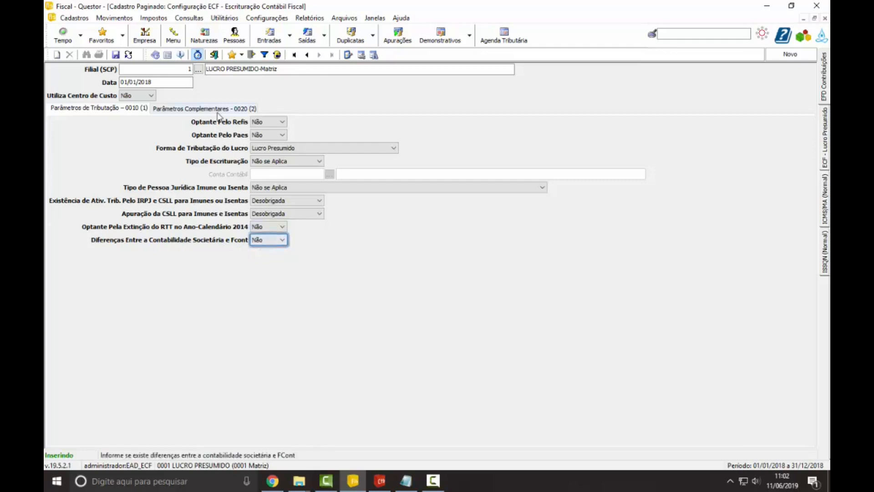
Step: Set the Derex option in Parâmetros Complementares - 0020 to Não and save the ECF configuration record
click(215, 110)
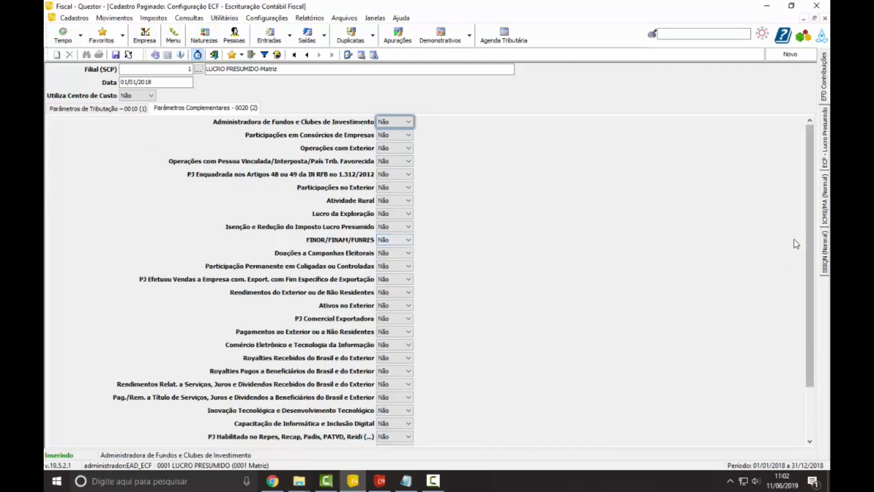
drag(809, 239, 804, 335)
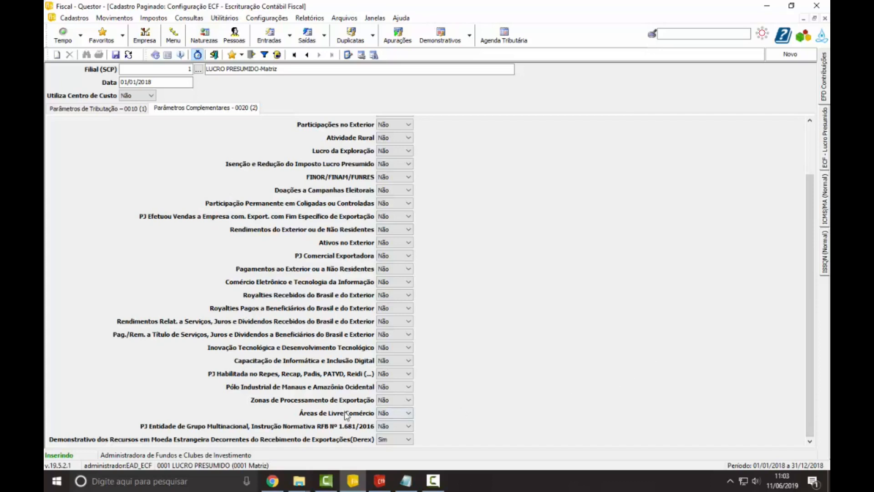
click(407, 440)
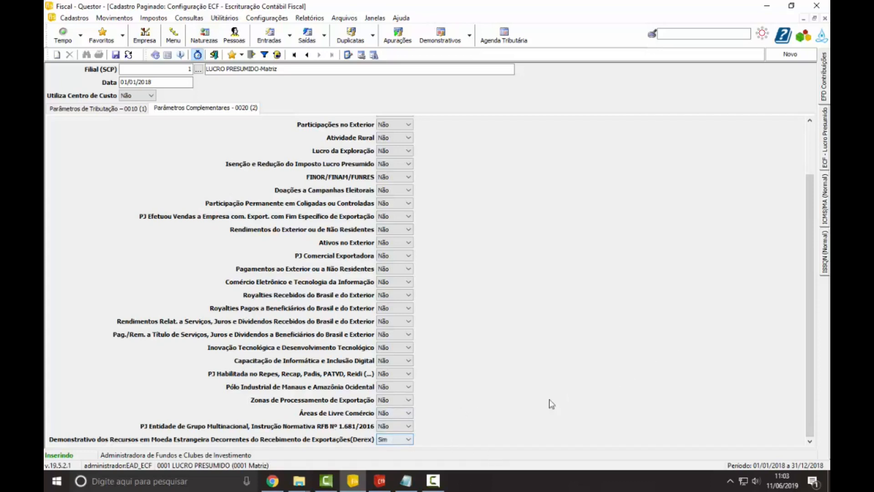
click(395, 441)
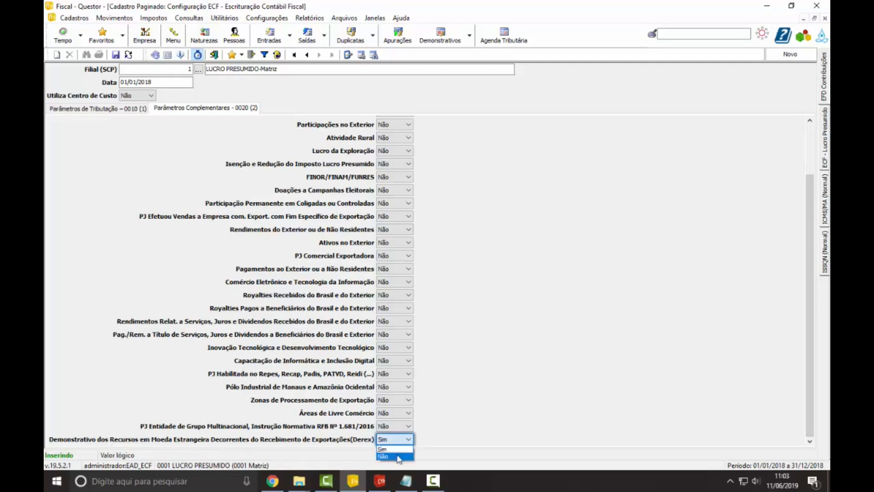
click(398, 455)
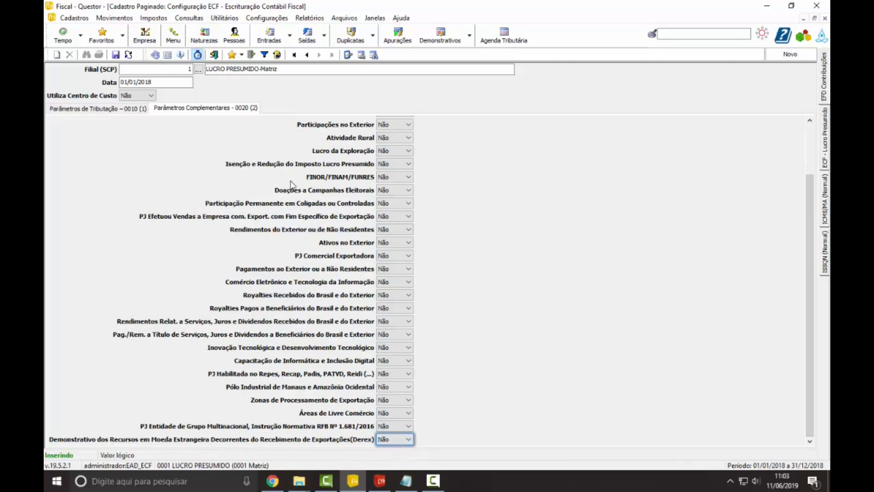
click(116, 55)
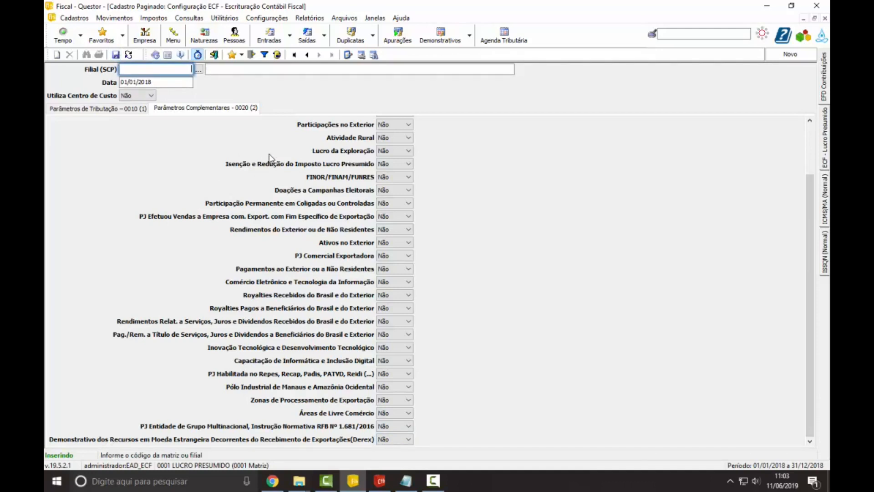
click(409, 231)
click(438, 233)
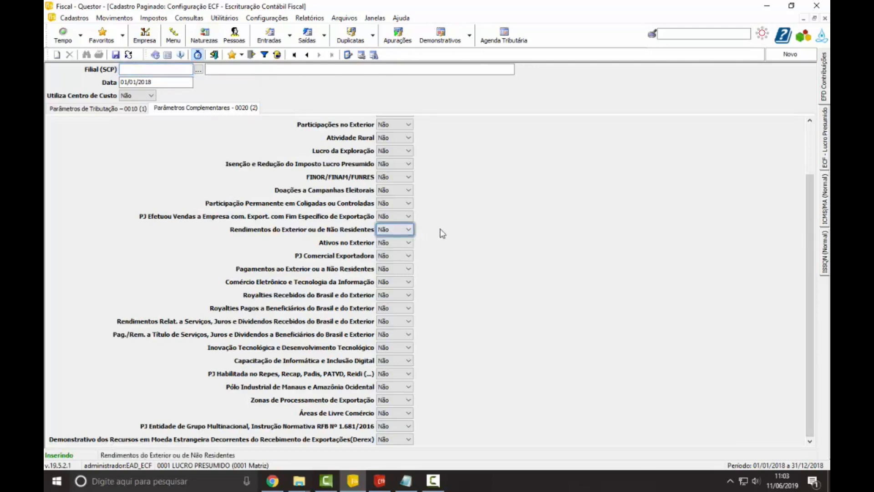
Step: Open the federal ECF - Escrituração Contábil Fiscal file generation and go through its Empresa, Filial (SCP), Data Inicial and Data Final fields
click(344, 18)
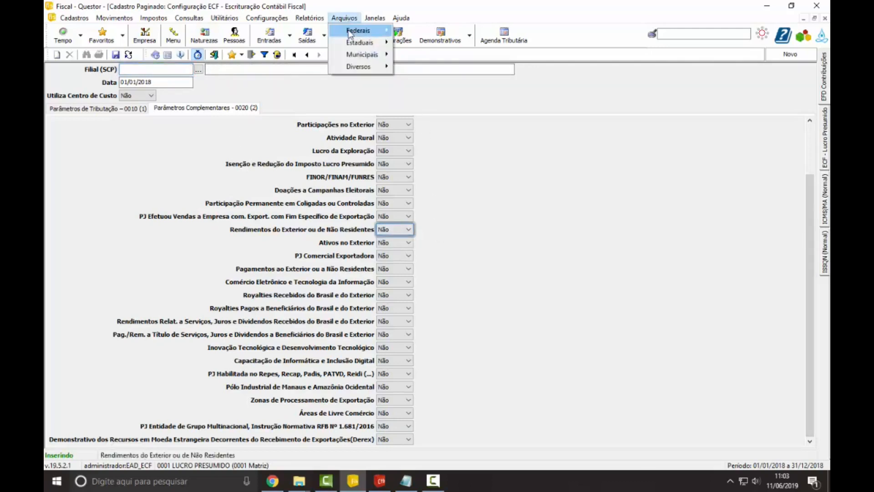
mouse_move(350, 35)
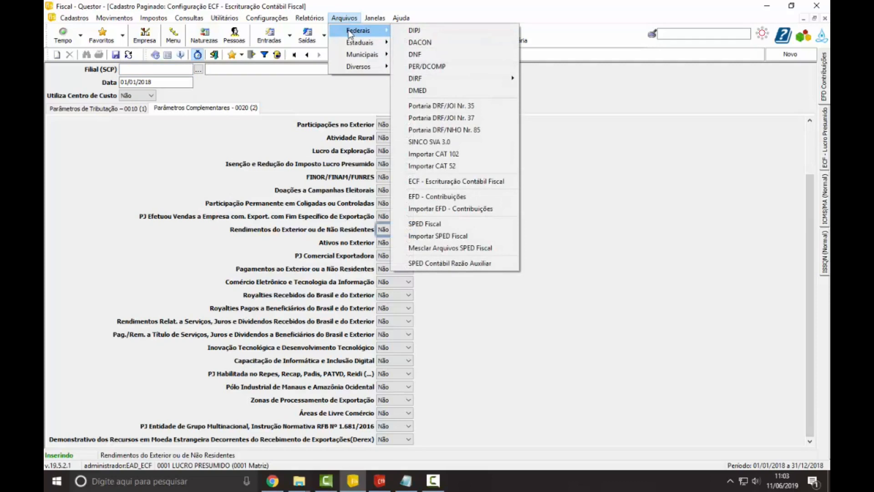
click(470, 182)
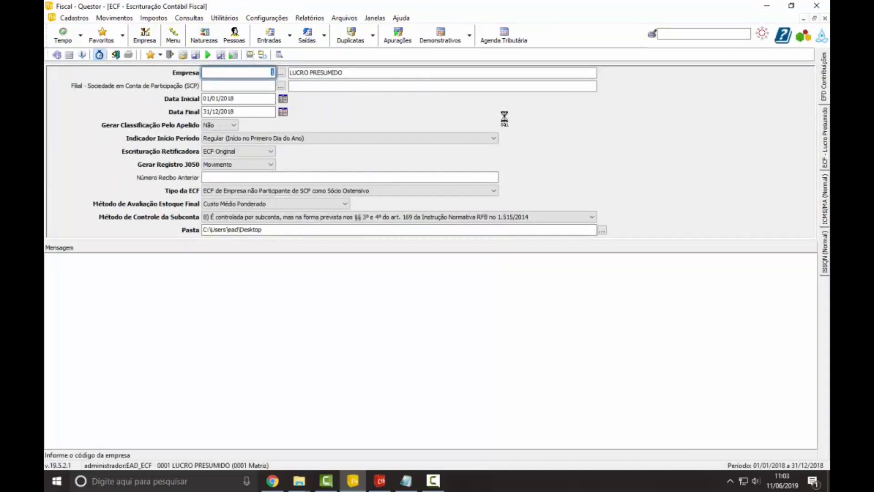
key(Tab)
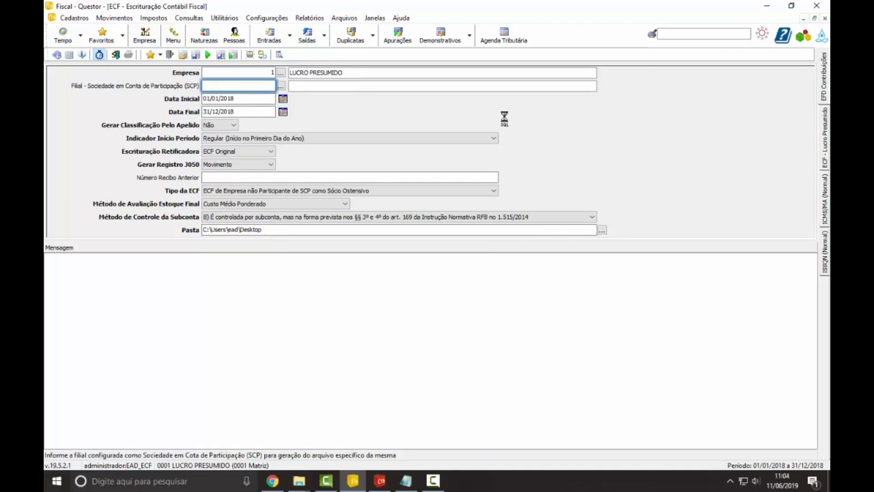
key(Tab)
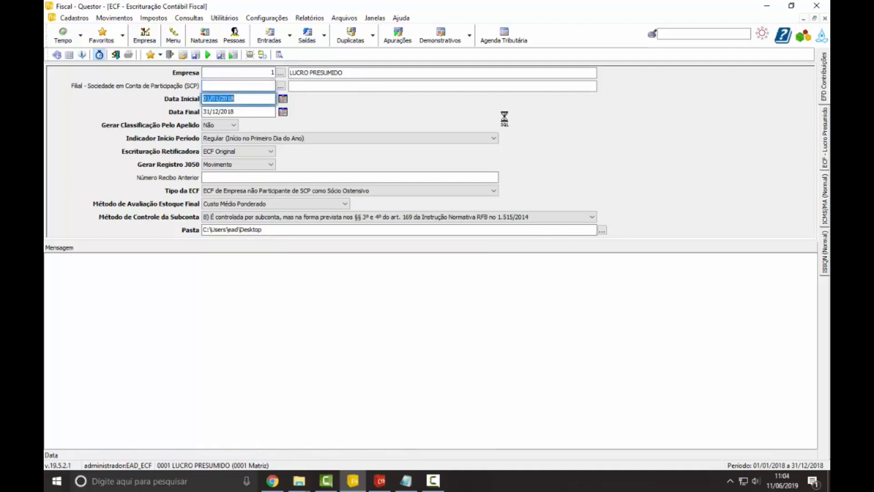
key(Tab)
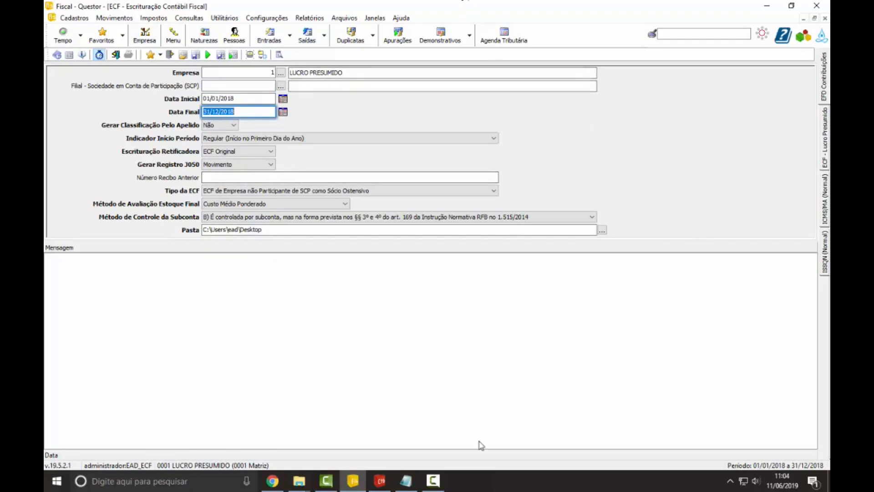
click(432, 487)
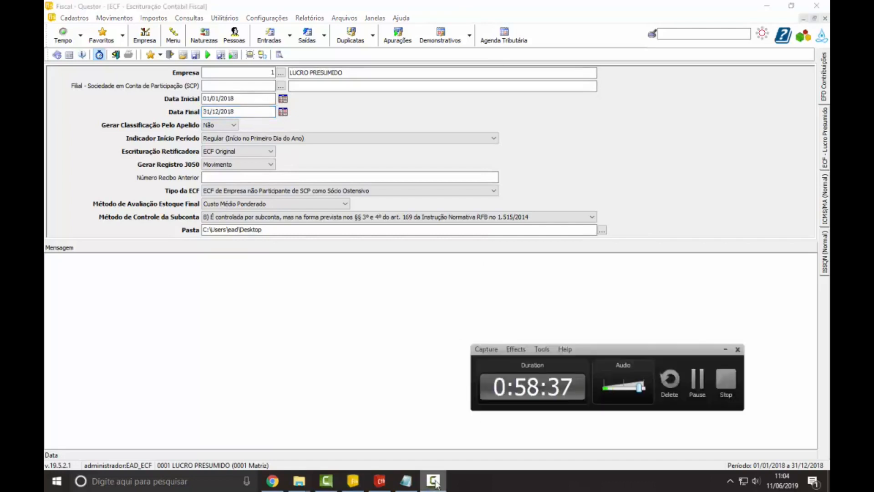
click(699, 390)
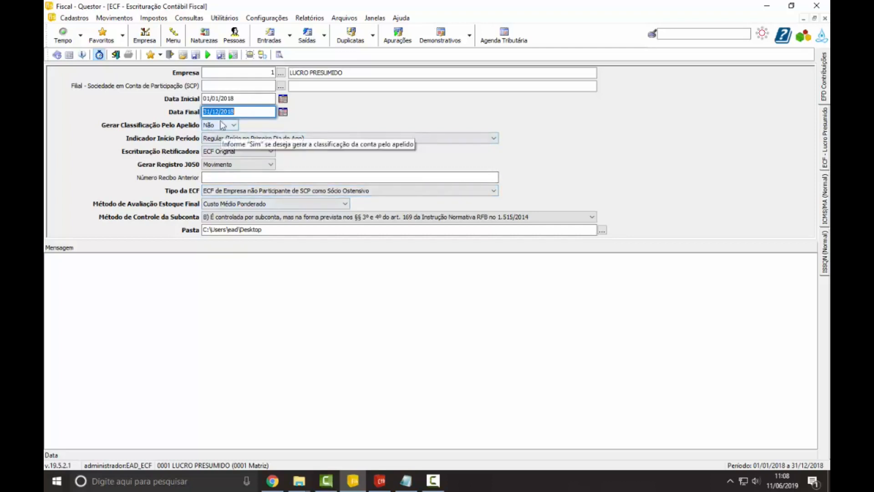
Step: Switch to Questor Contabilidade, examine the Apelido Conta field in the Plano de Contas Padrão, and return to the Fiscal module's ECF generation
click(380, 481)
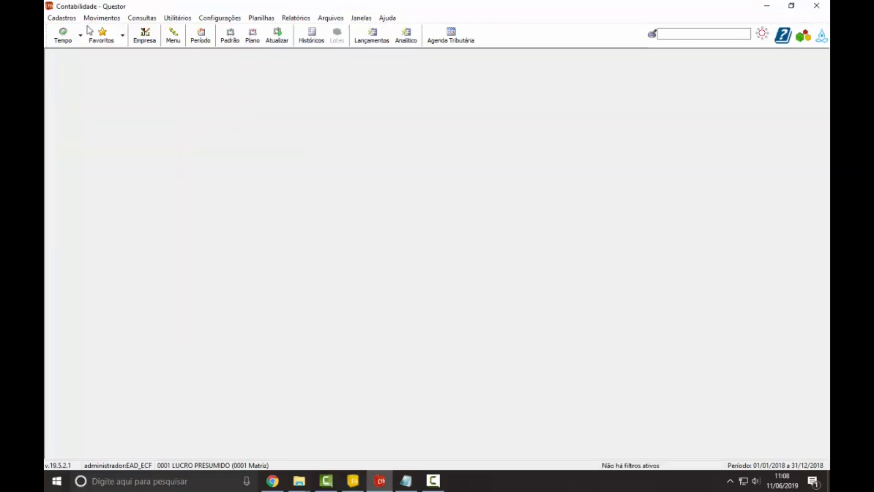
click(61, 18)
mouse_move(114, 30)
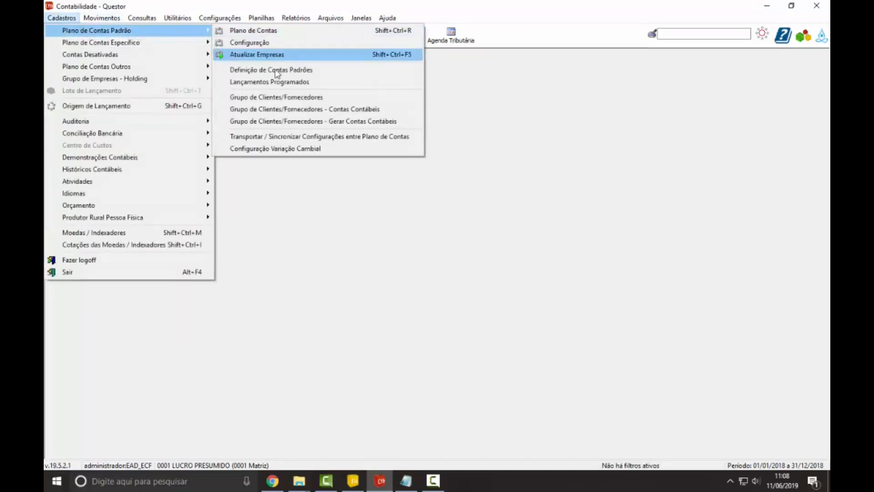
click(271, 30)
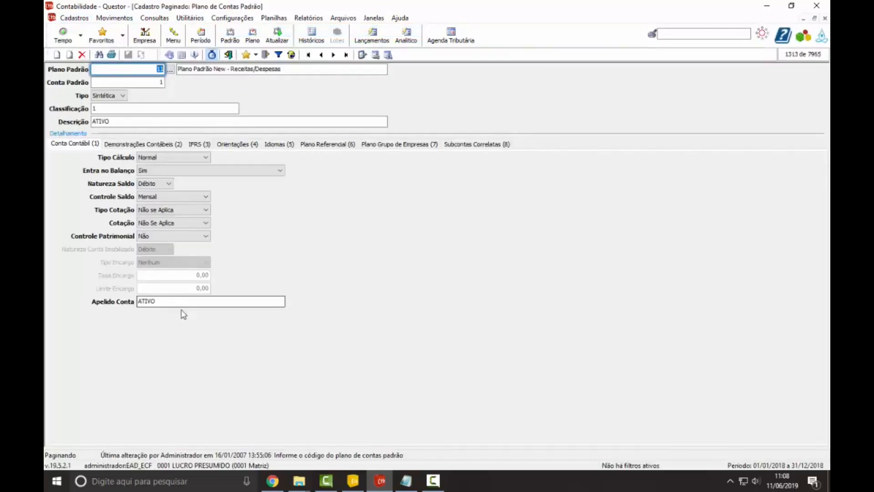
click(182, 306)
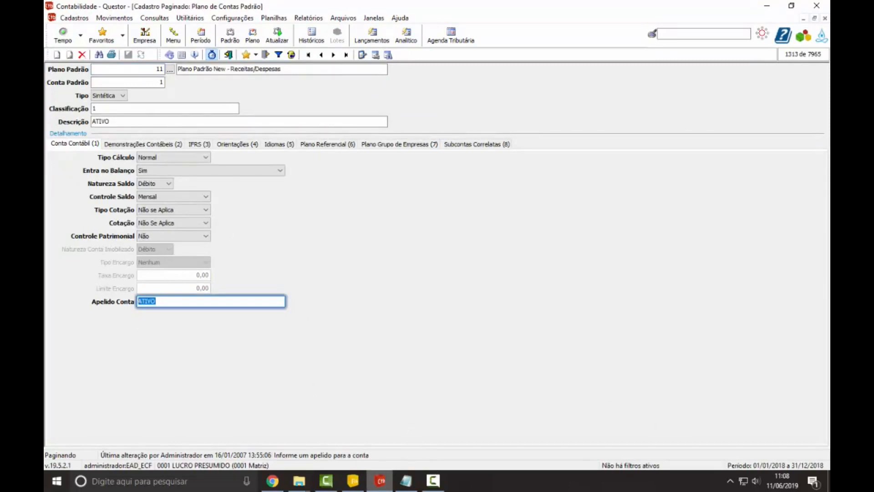
click(353, 481)
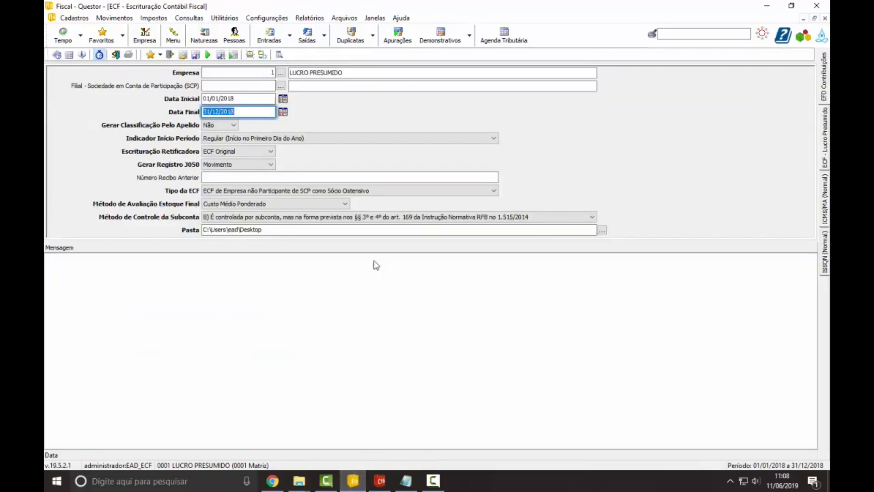
Step: Choose Regular (Início no Primeiro Dia do Ano) for Indicador Início Período and ECF Original for Escrituração Retificadora
click(229, 138)
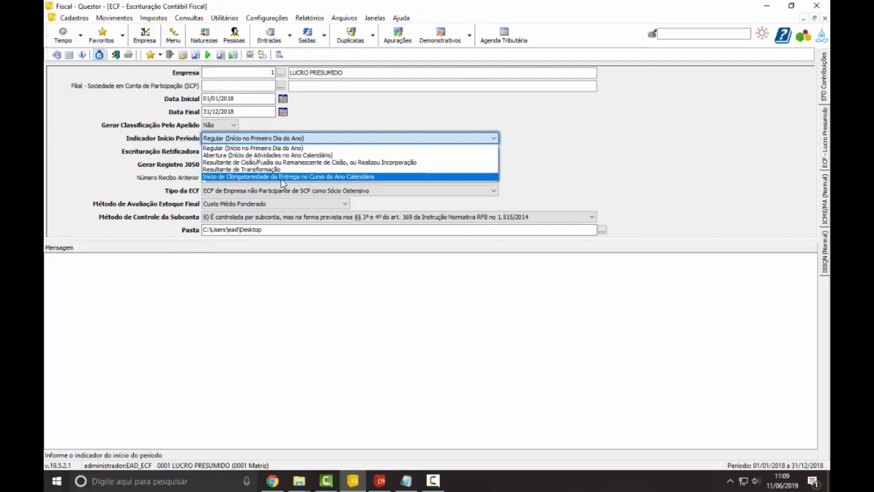
click(287, 149)
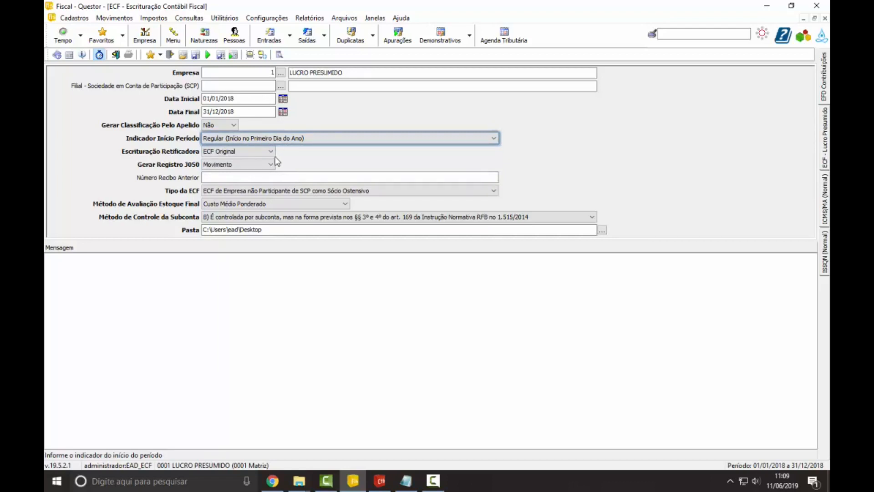
click(261, 152)
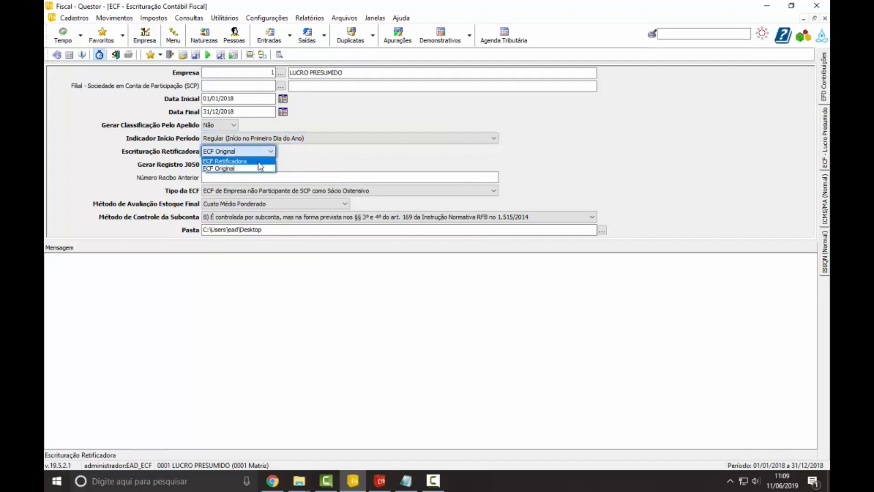
click(260, 161)
click(263, 152)
click(260, 169)
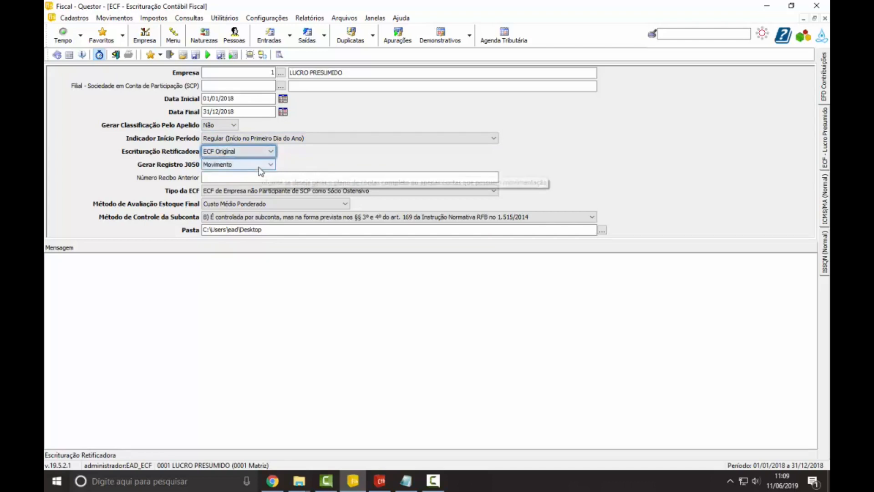
Step: Go through the Número Recibo Anterior field and the Gerar Registro J050 options, trying Completo and settling on Movimento
click(258, 173)
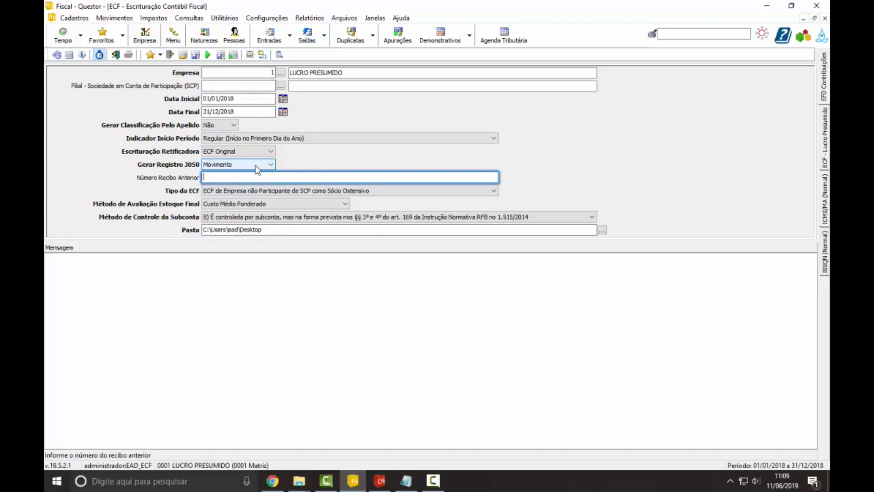
click(258, 166)
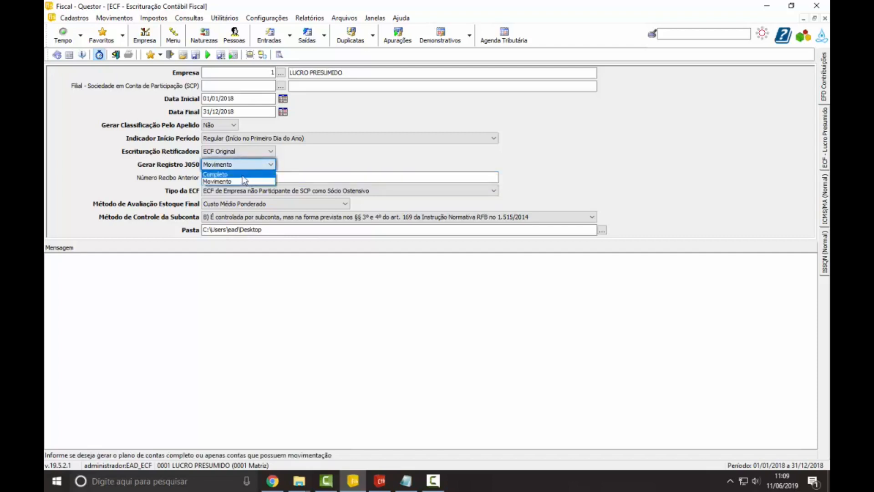
click(243, 175)
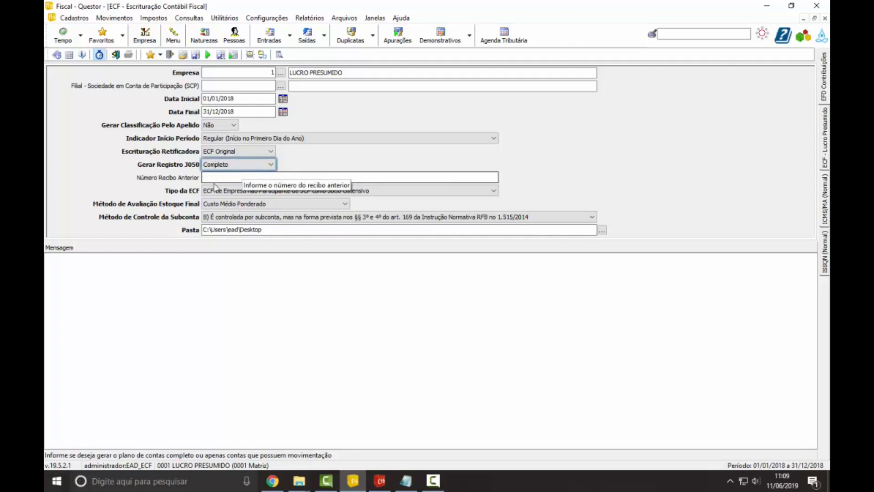
click(244, 165)
click(246, 182)
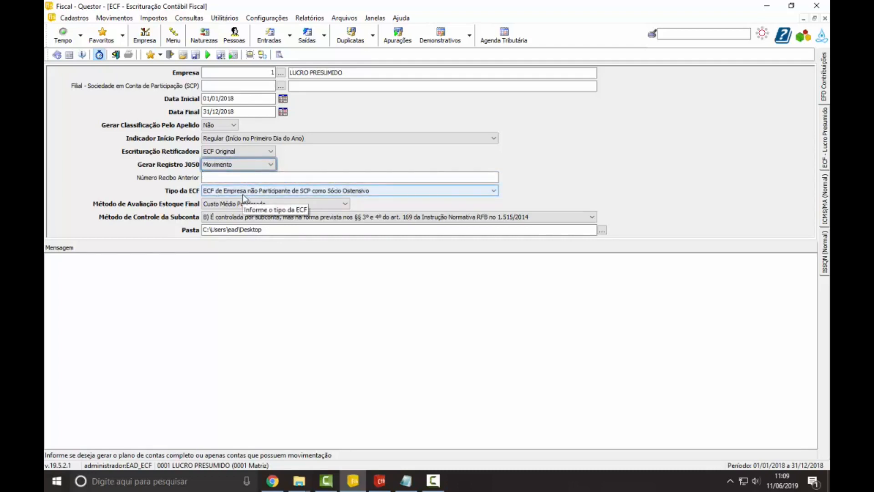
Step: Choose ECF de Empresa não Participante de SCP como Sócio Ostensivo for Tipo da ECF and Custo Médio Ponderado for Método de Avaliação Estoque Final
click(288, 196)
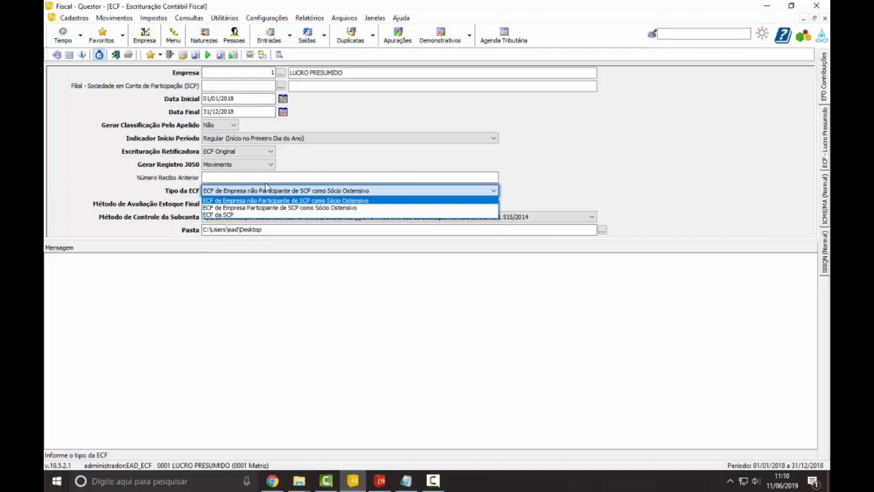
click(307, 200)
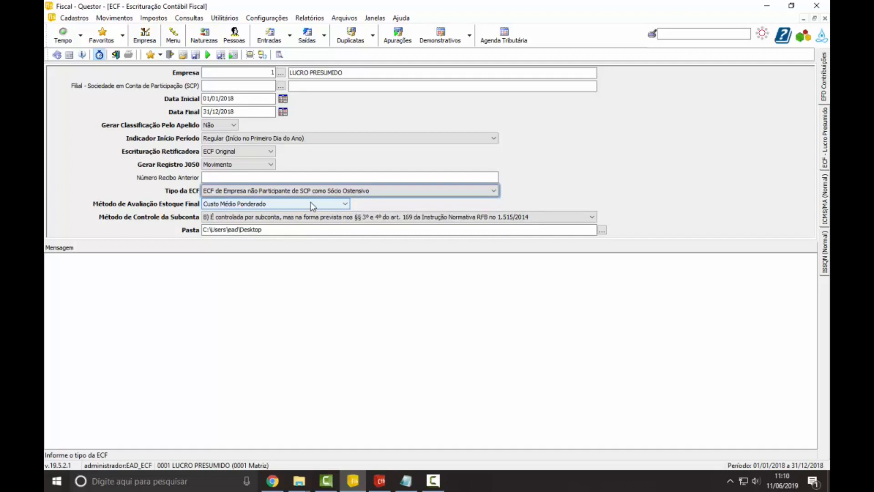
click(312, 205)
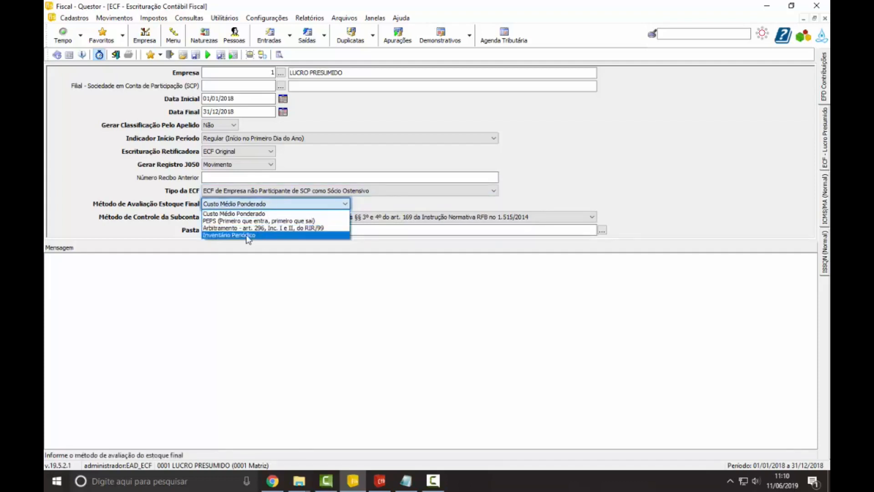
click(257, 213)
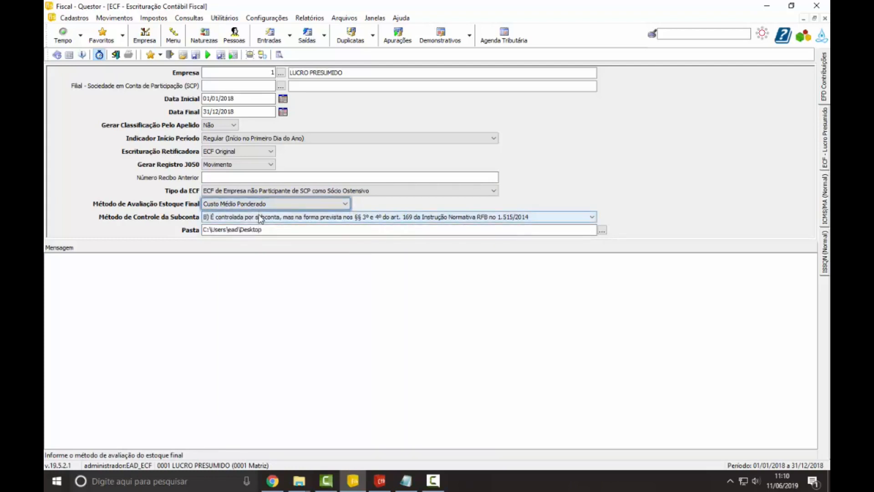
Step: Review the Método de Controle da Subconta options, then examine Subcontas Correlatas in Questor Contabilidade's Plano de Contas Padrão and return to the ECF generation
click(324, 218)
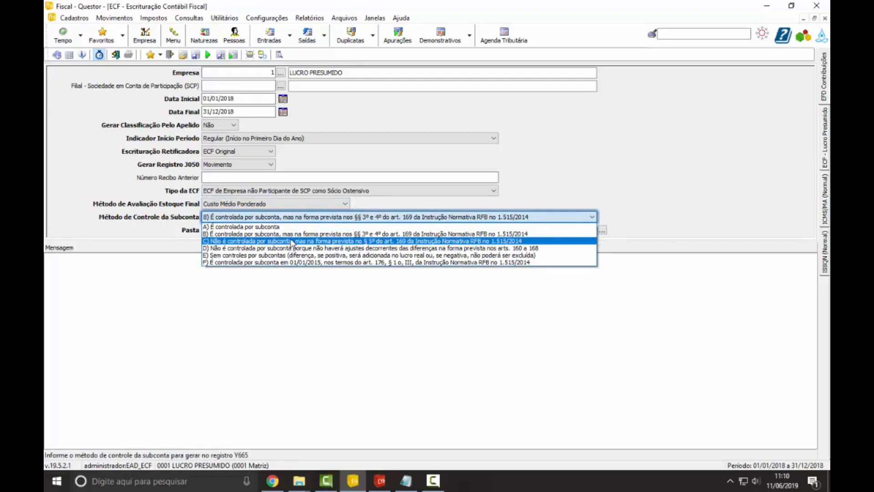
click(377, 236)
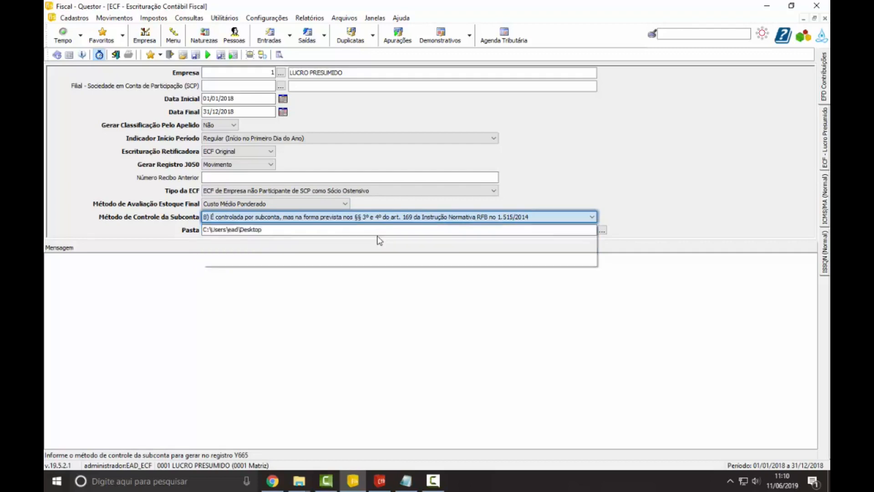
click(380, 480)
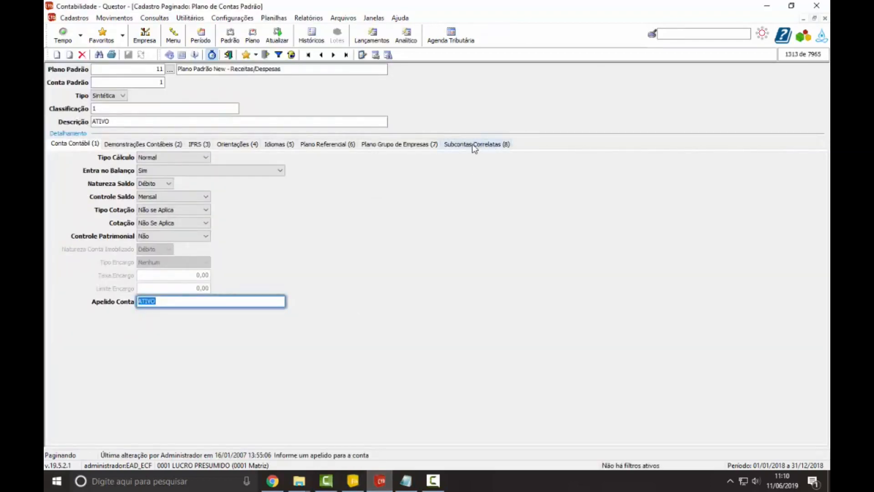
key(Tab)
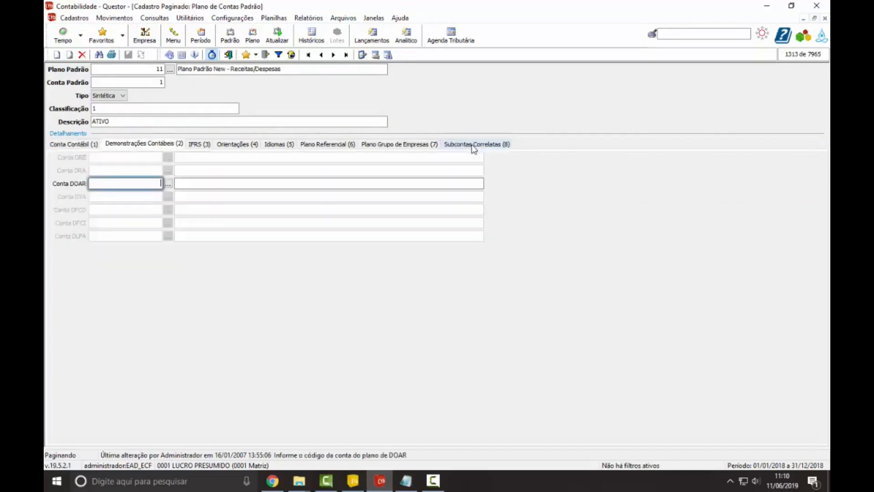
key(Tab)
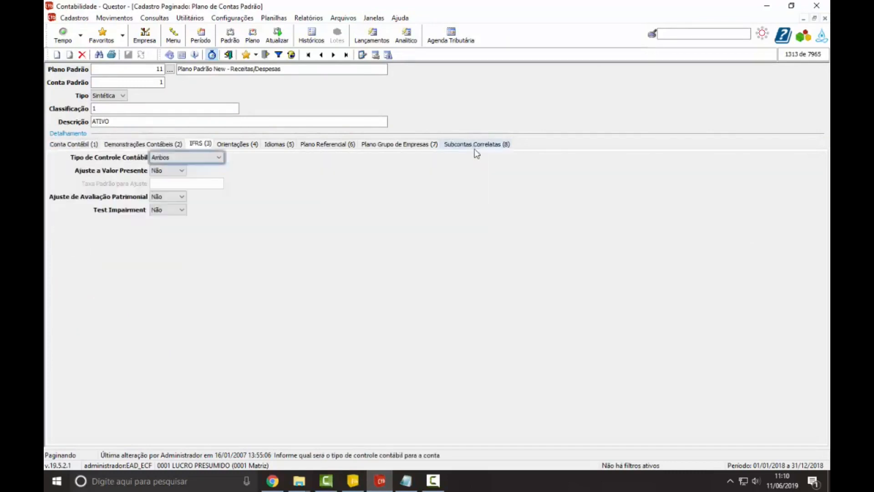
click(478, 144)
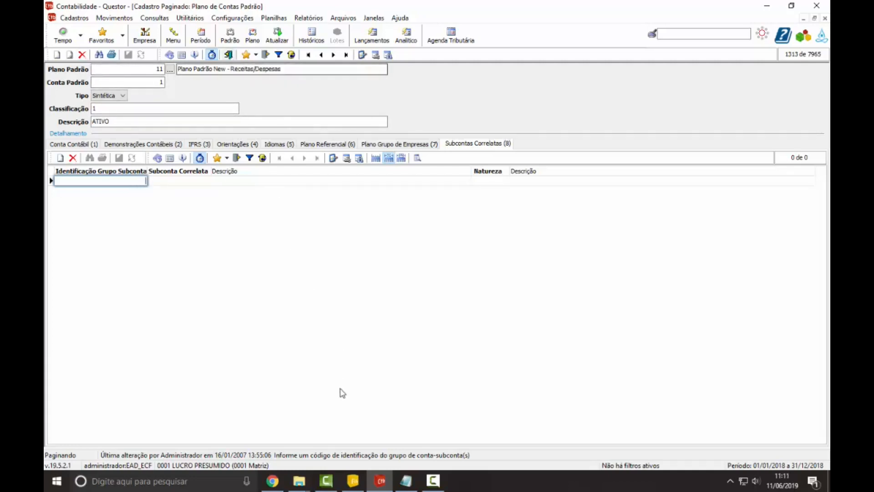
click(353, 480)
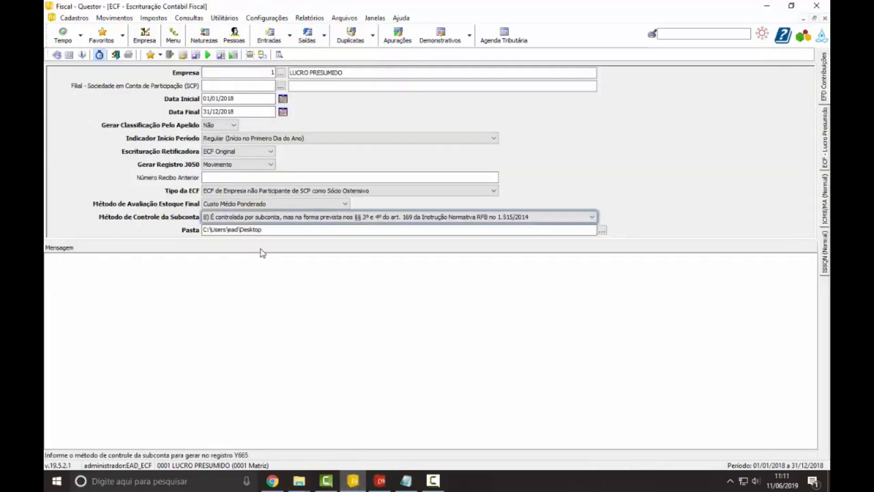
Step: Set Método de Controle da Subconta to option C, Não é controlada por subconta, and keep C:\Users\ead\Desktop as Pasta
key(Tab)
click(273, 218)
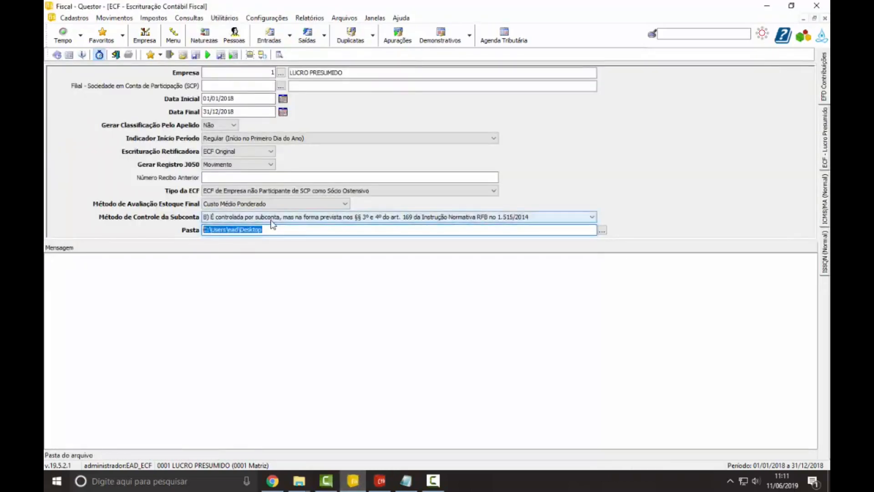
click(277, 240)
drag(276, 232, 186, 236)
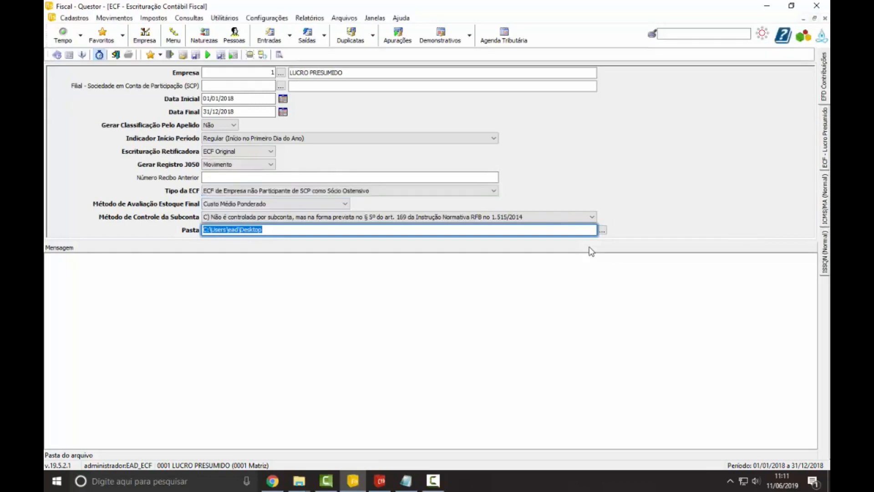
click(340, 230)
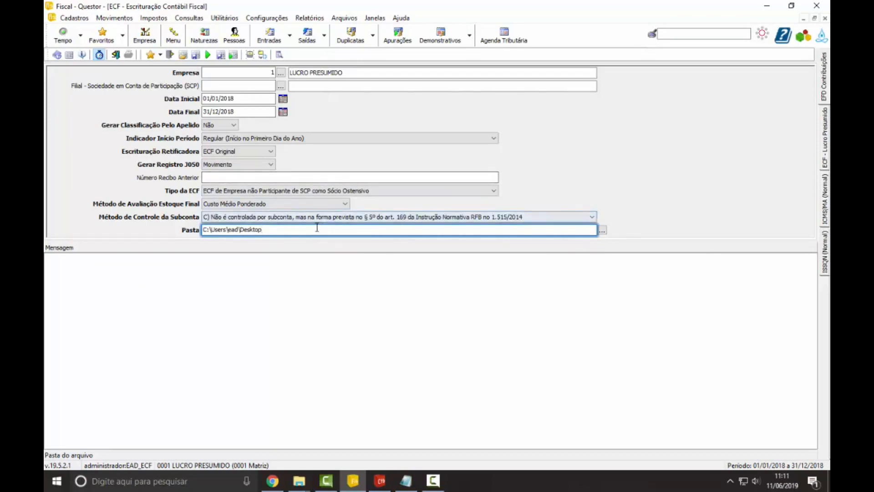
Step: Open the Nomes para Arquivos Gerados configuration and go to the Sped Fiscal file name among the federal files
click(267, 18)
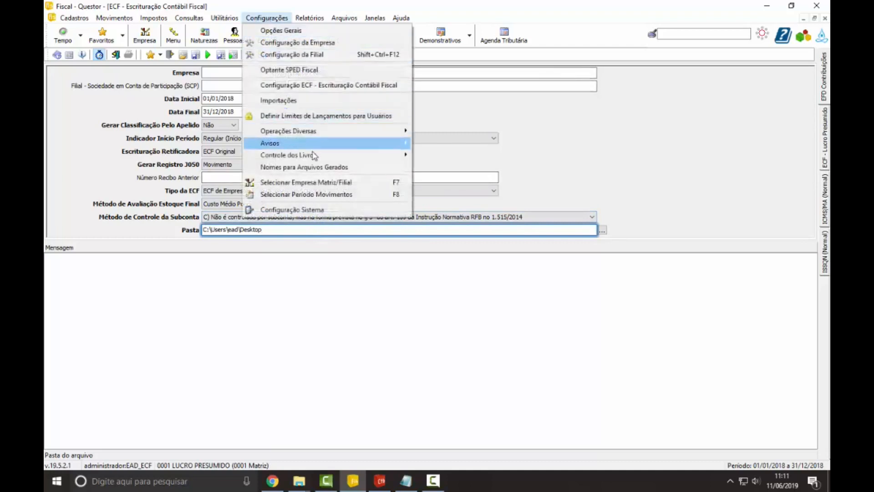
click(327, 169)
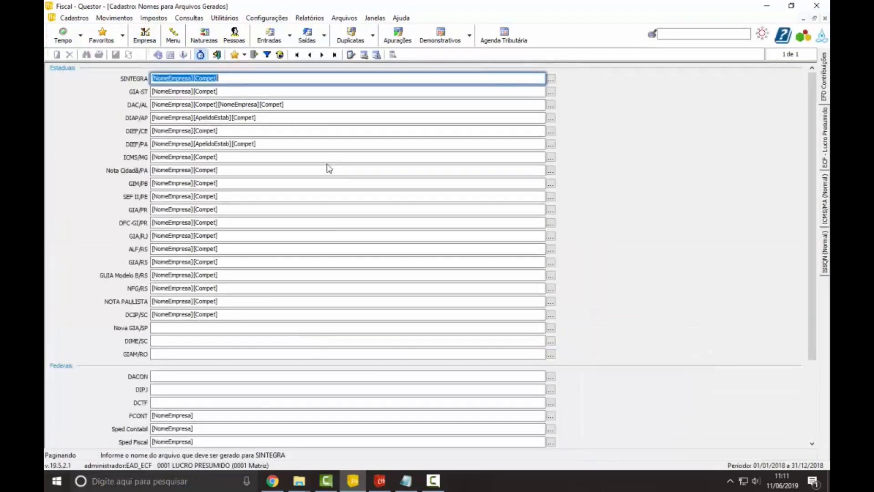
scroll(250, 359, down, 1)
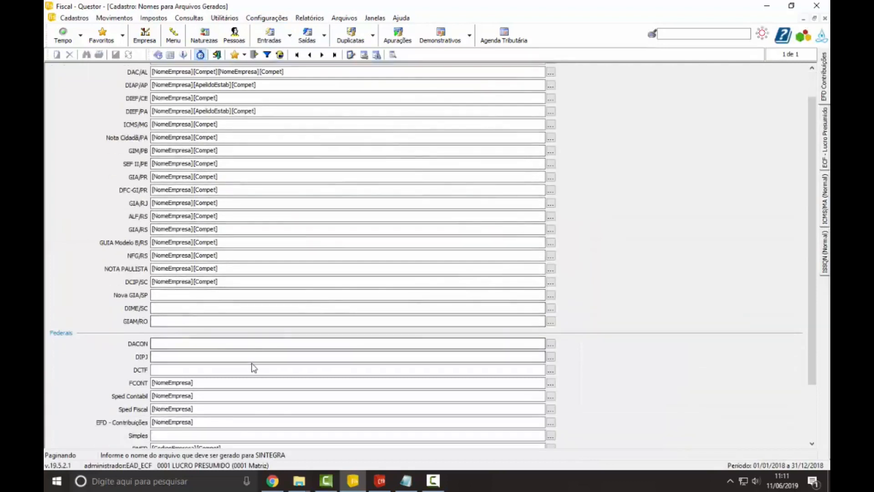
click(205, 409)
drag(214, 409, 162, 409)
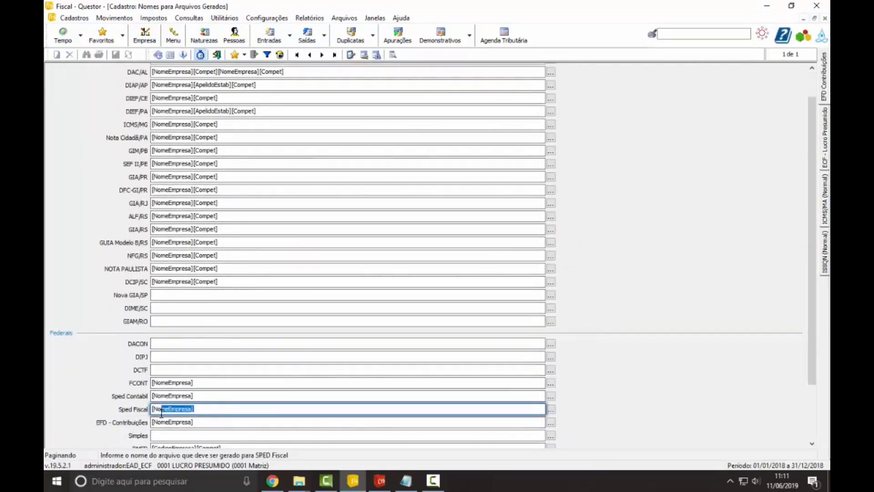
click(211, 409)
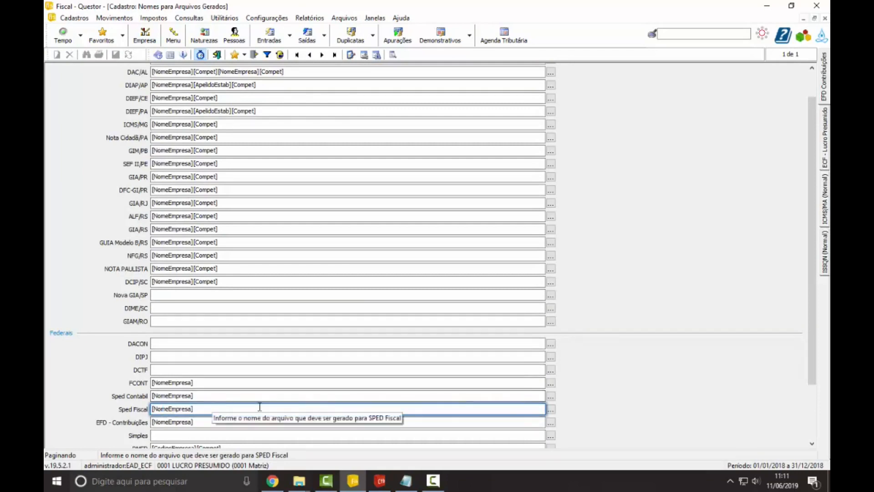
Step: Add the [Compet] variable to the Sped Fiscal file name, save the record, and close it to return to the ECF generation
click(552, 409)
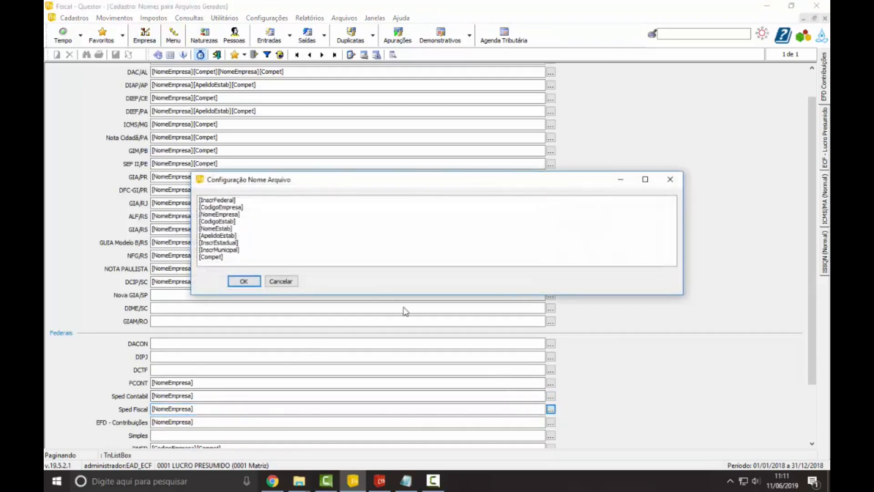
click(224, 258)
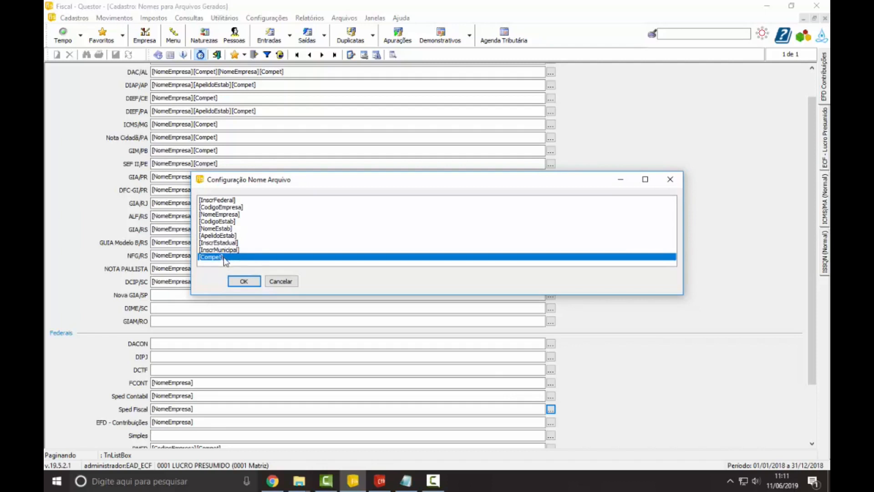
click(236, 281)
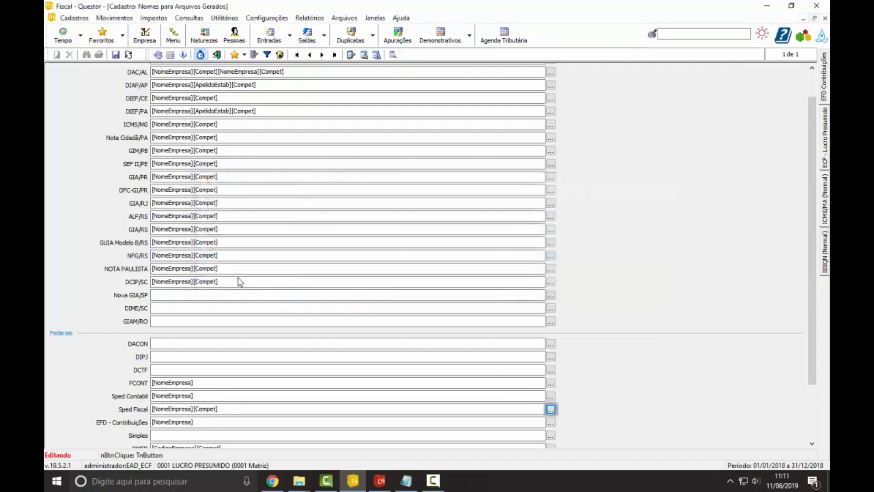
click(235, 408)
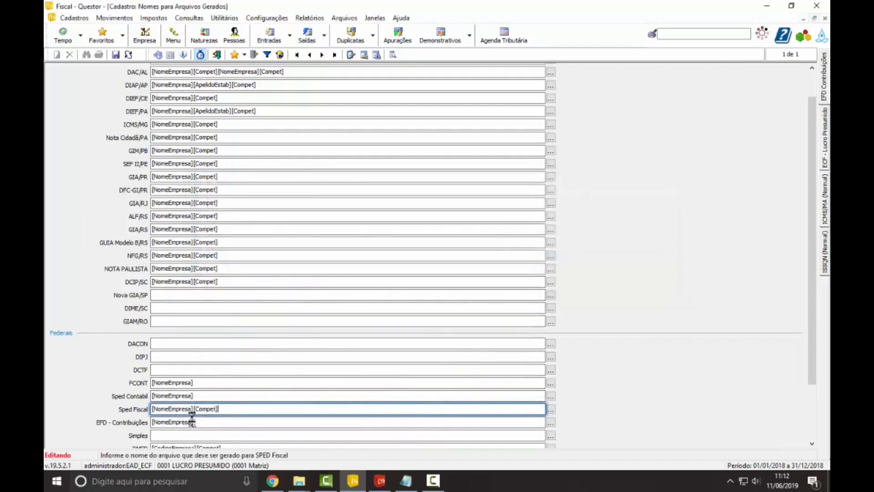
mouse_move(193, 409)
mouse_down()
mouse_move(182, 409)
mouse_move(200, 409)
mouse_up()
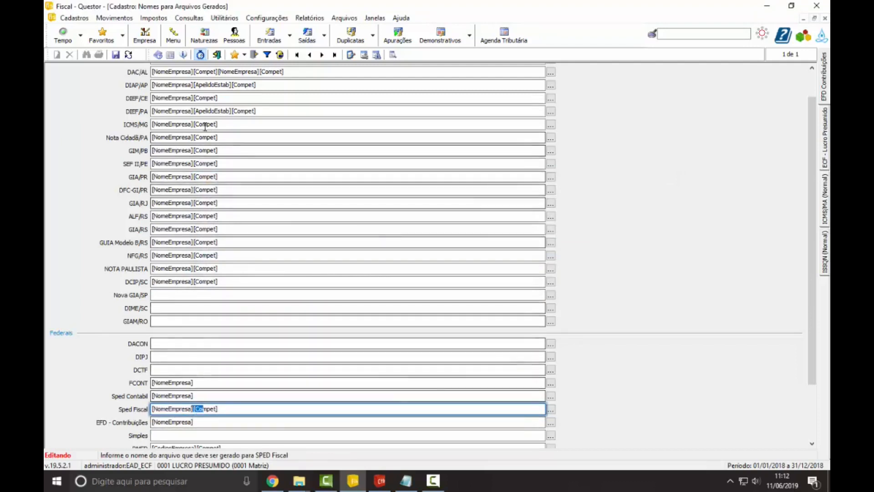
click(116, 55)
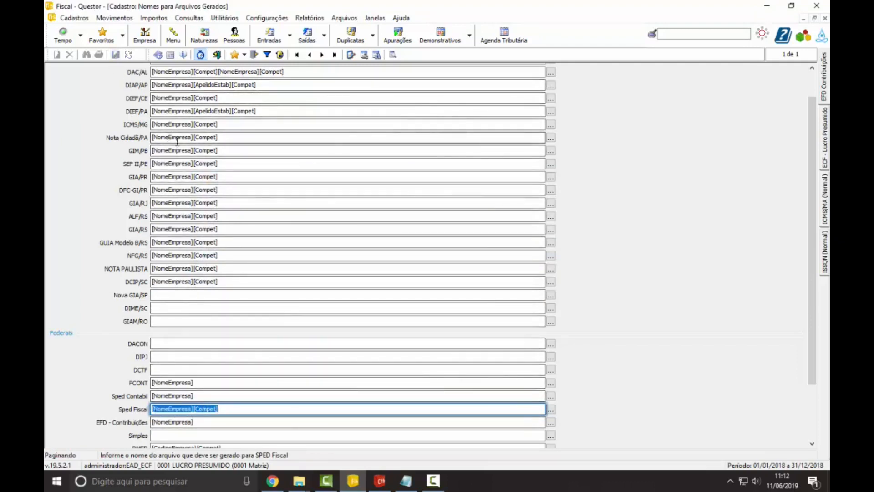
click(217, 55)
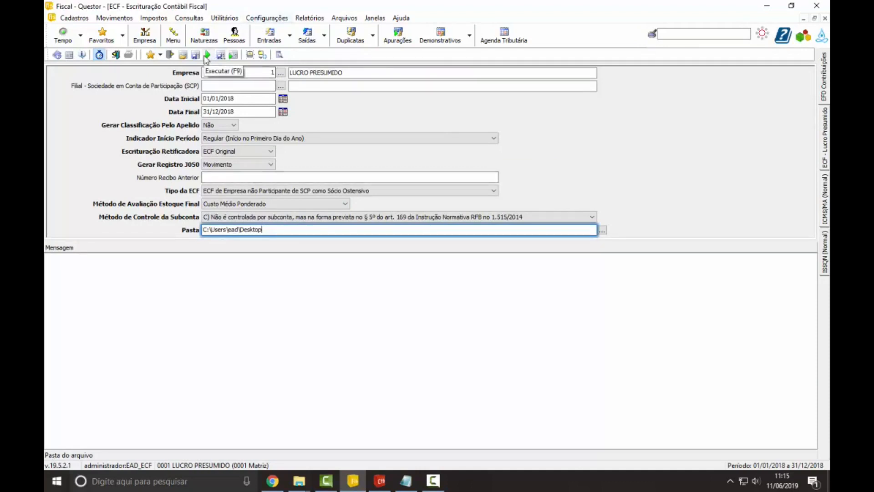
Step: Generate the ECF file, replacing the existing LUCRO PRESUMIDO012018.ECF on the desktop, and review its records in Bloco de notas
click(207, 56)
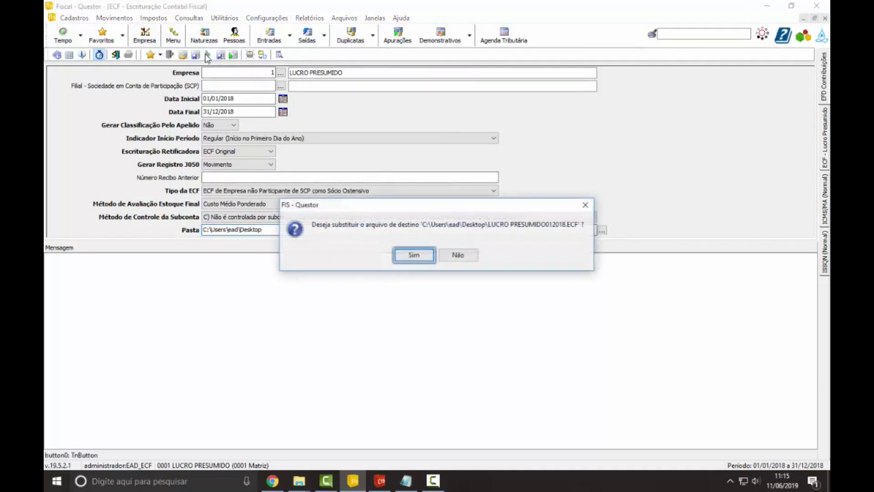
click(419, 255)
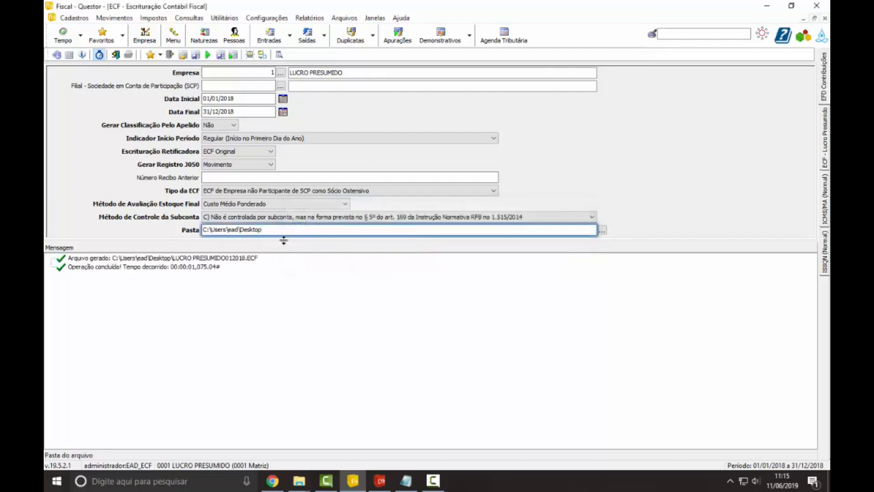
click(243, 259)
double_click(242, 259)
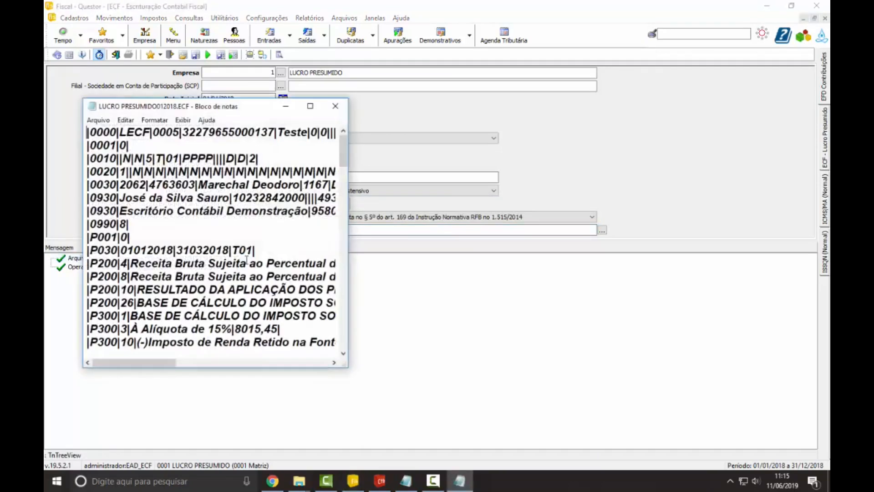
click(309, 107)
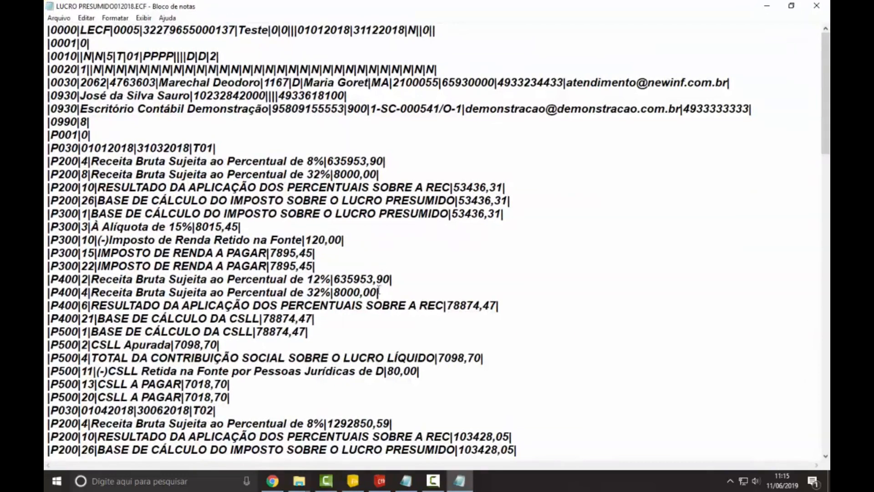
scroll(366, 307, down, 12)
scroll(366, 307, down, 15)
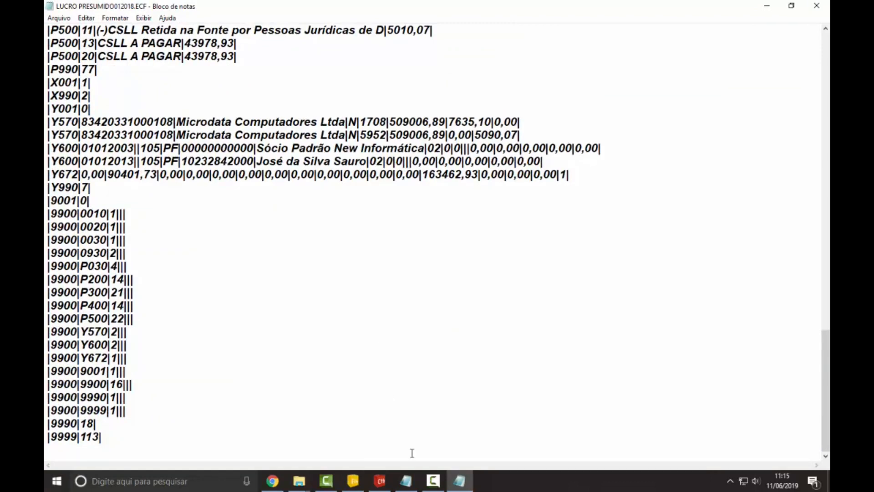
click(433, 481)
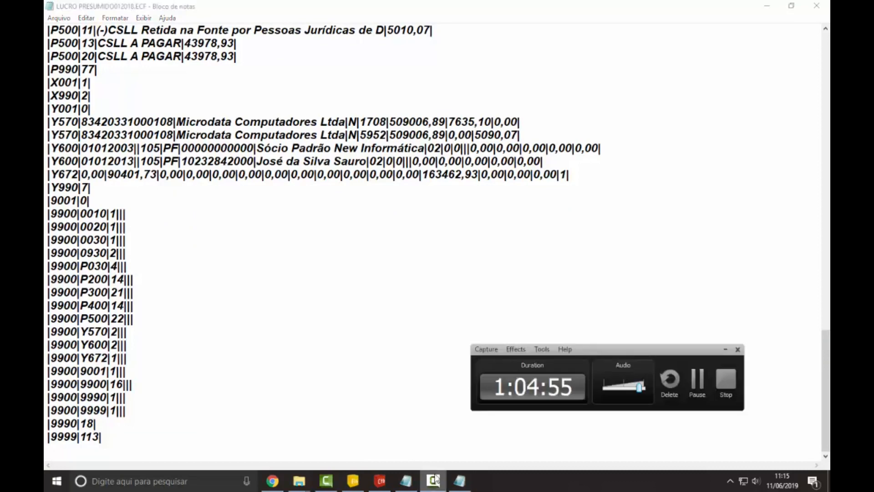
click(697, 381)
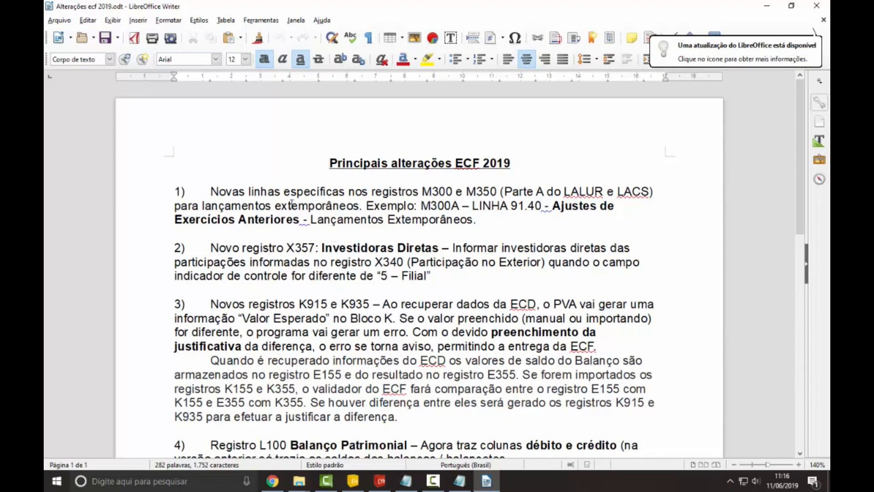
Step: Review item 1 of Principais alterações ECF 2019 in LibreOffice Writer, highlighting the M300/M350 registers, line 91.40 and Lançamentos Extemporâneos
scroll(291, 202, down, 1)
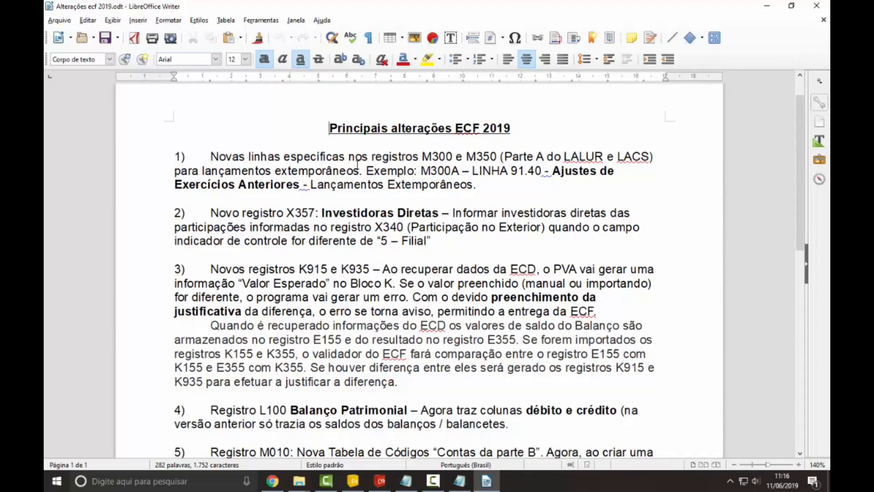
drag(432, 156, 465, 156)
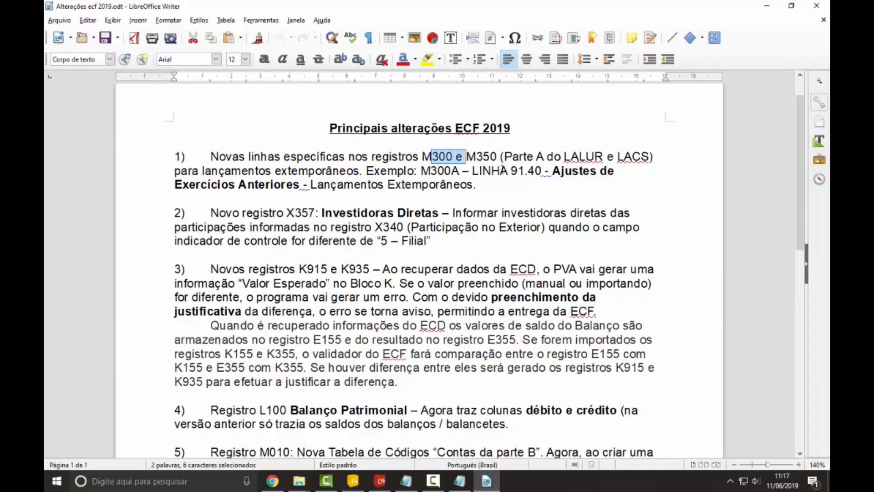
drag(420, 171, 459, 171)
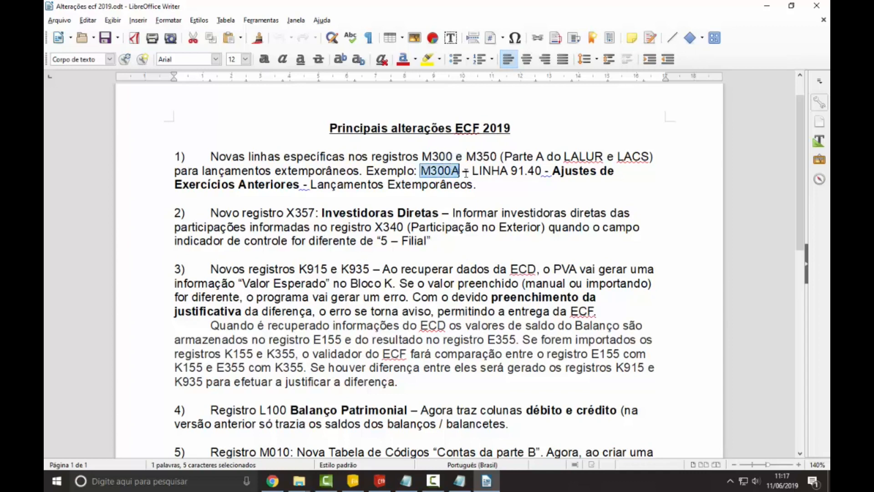
drag(477, 171, 535, 171)
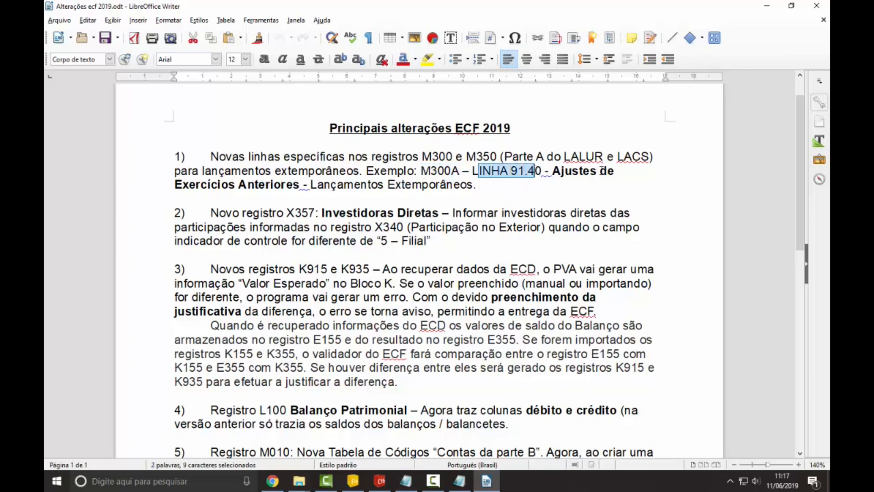
drag(330, 197, 421, 185)
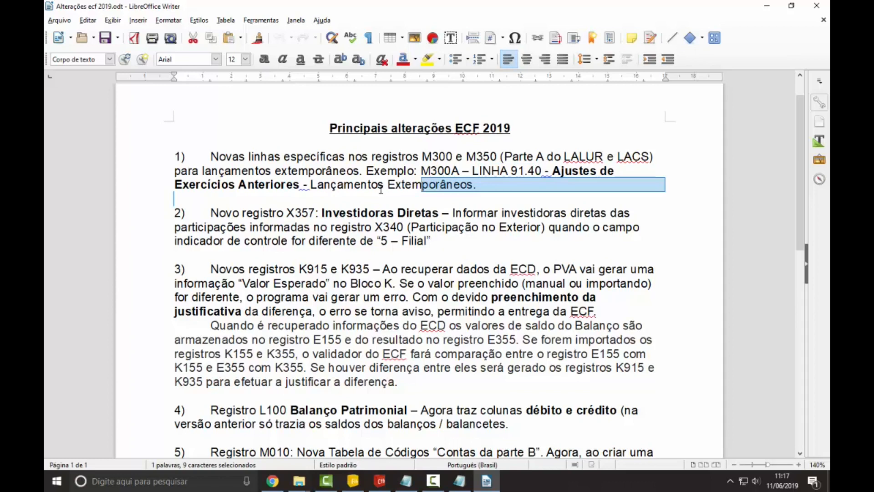
click(476, 185)
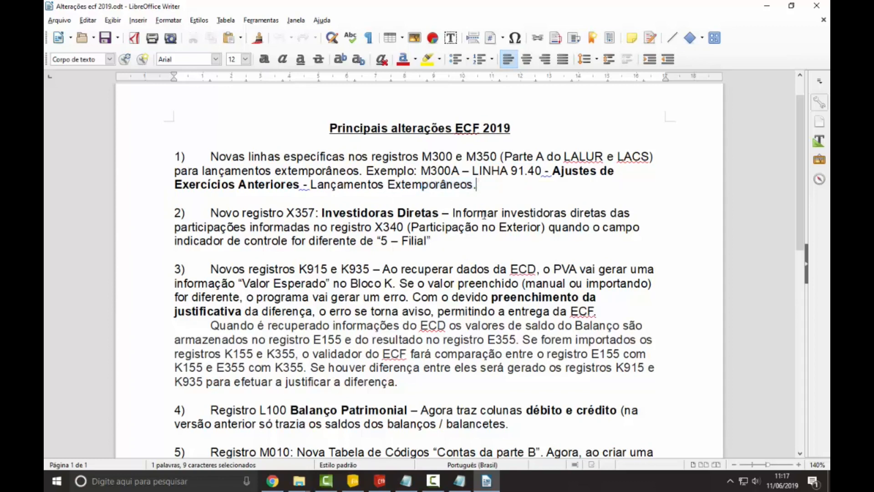
Step: In Questor Contabilidade, close Plano de Contas Padrão and start a new accounting entry with Origem Lançamento XX, Lançamento Extemporâneo
click(382, 481)
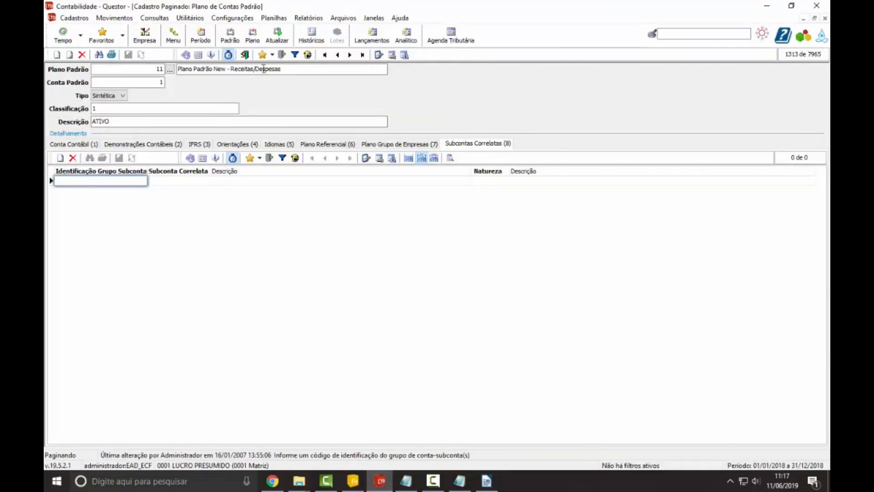
click(245, 55)
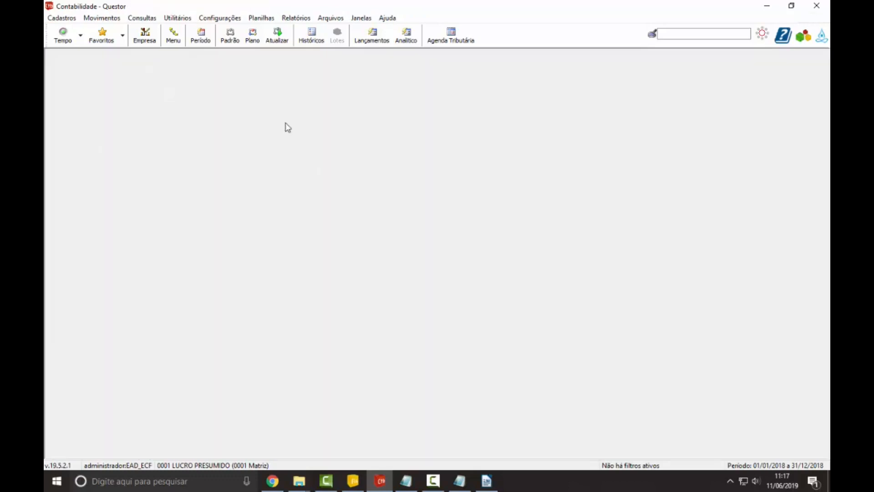
click(373, 41)
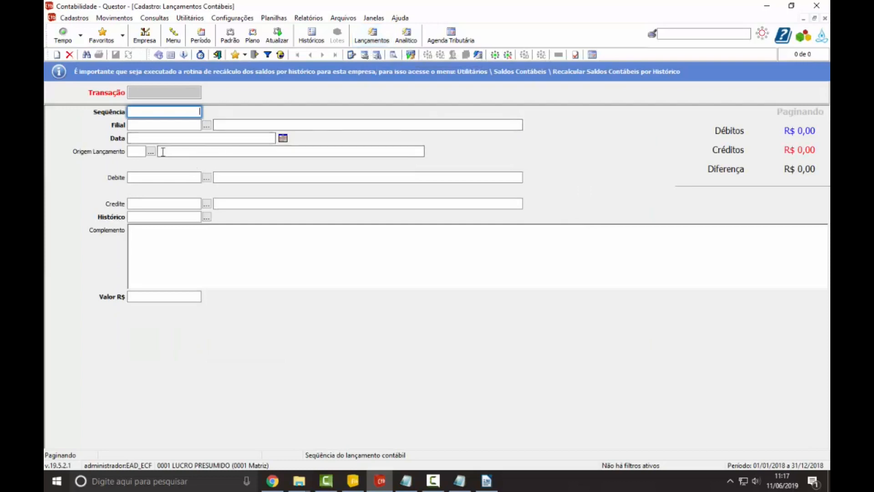
click(137, 151)
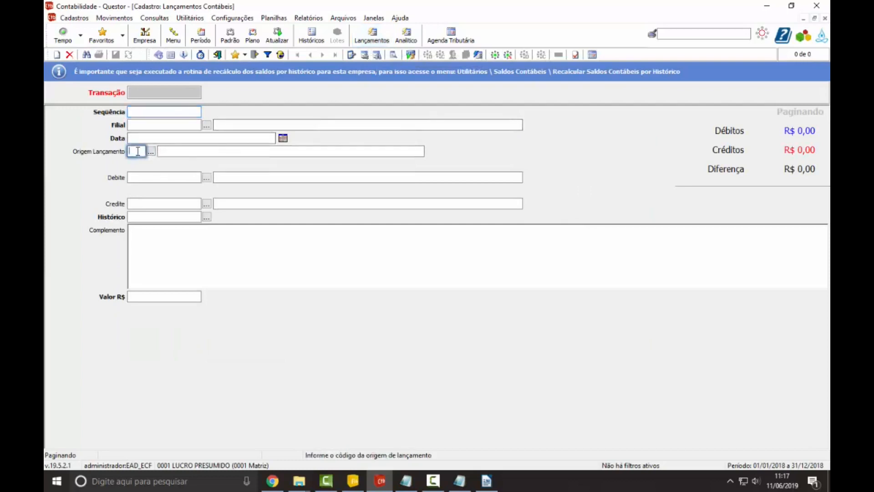
text(XX)
key(Return)
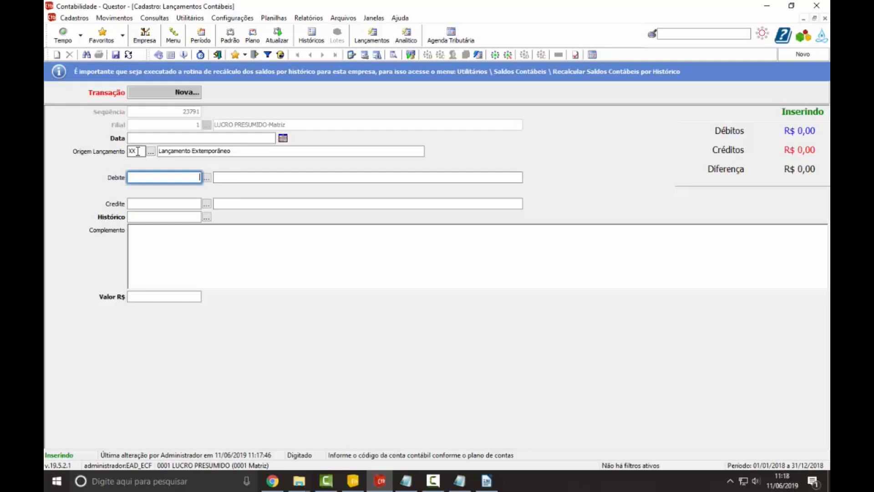
click(242, 152)
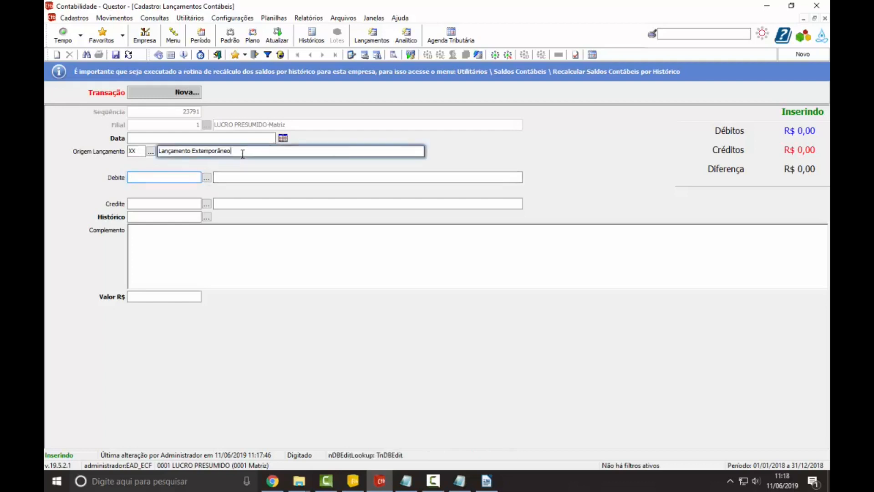
drag(243, 152, 187, 155)
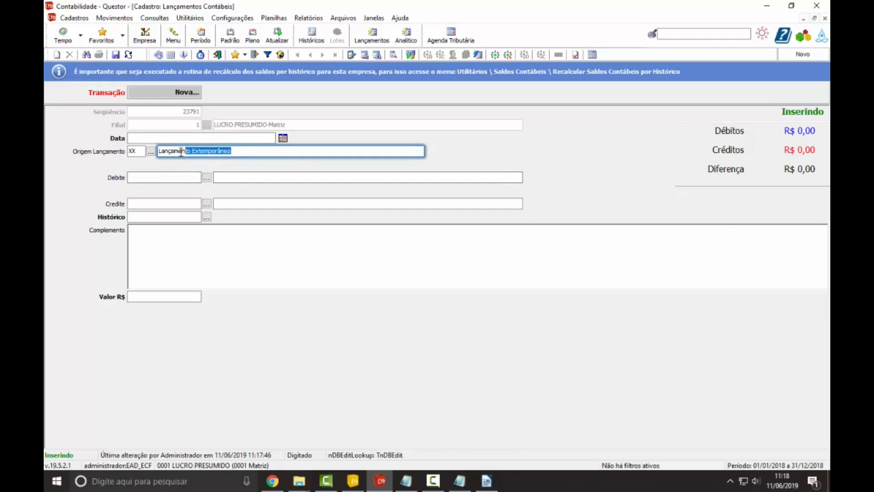
click(236, 137)
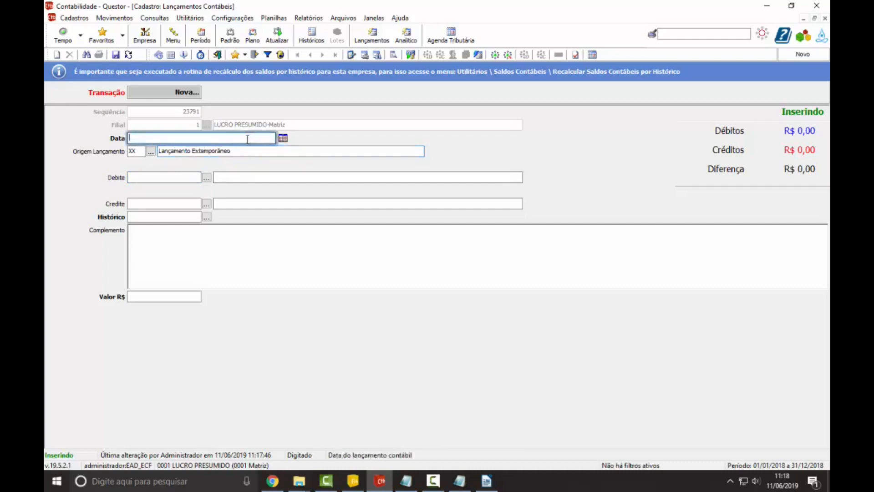
Step: Examine the Data da Ocorrência do Lançamento Extemporâneo form and its calendar, and return to the accounting entry without setting a date
click(593, 55)
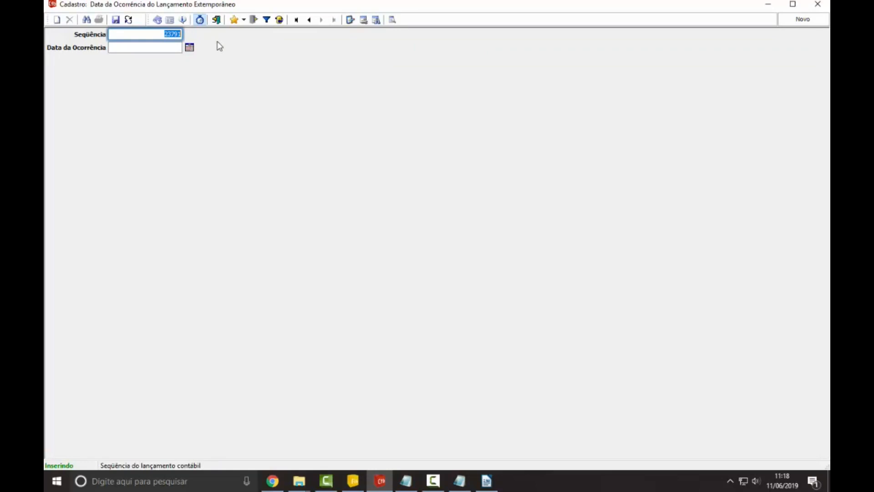
click(172, 49)
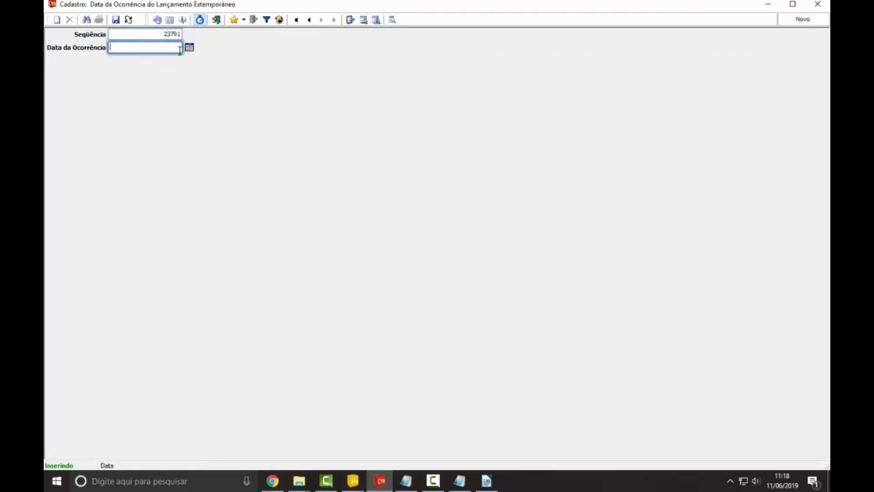
click(188, 49)
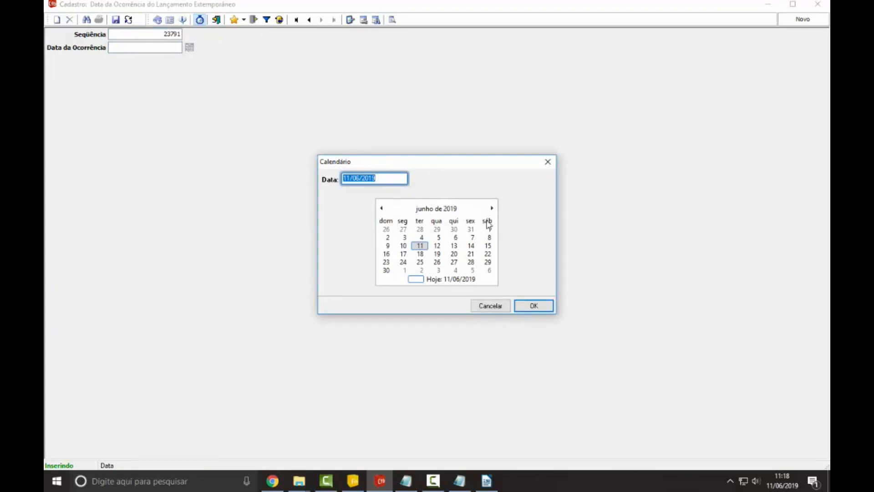
click(548, 163)
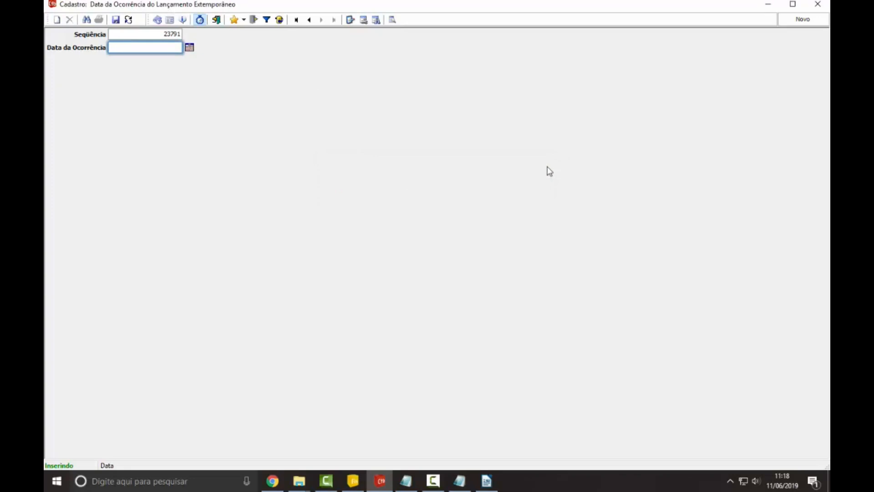
key(Escape)
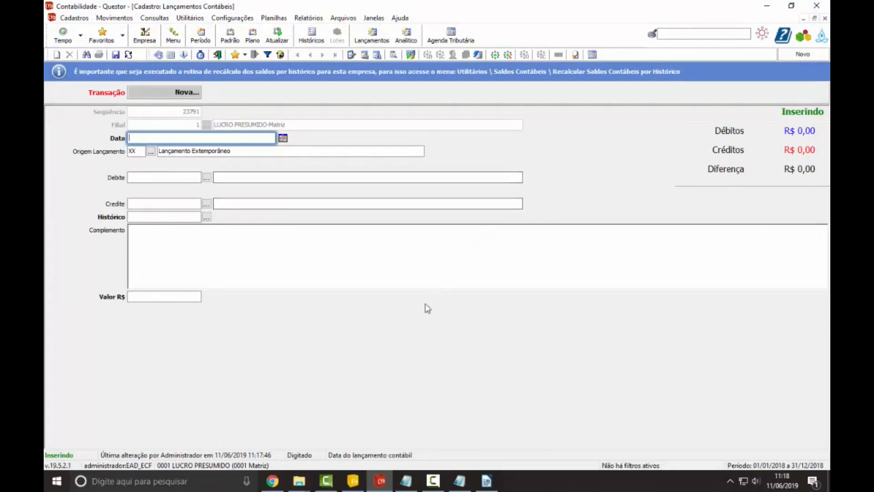
Step: Switch back to the LibreOffice Writer document and review ECF 2019 changes 2 to 5, covering registers X357, K915/K935, L100 and M010
click(487, 481)
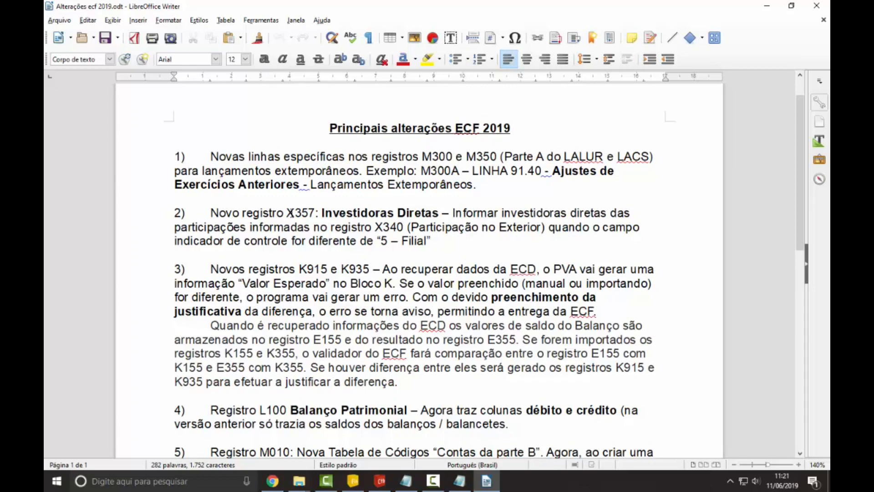
scroll(294, 286, down, 2)
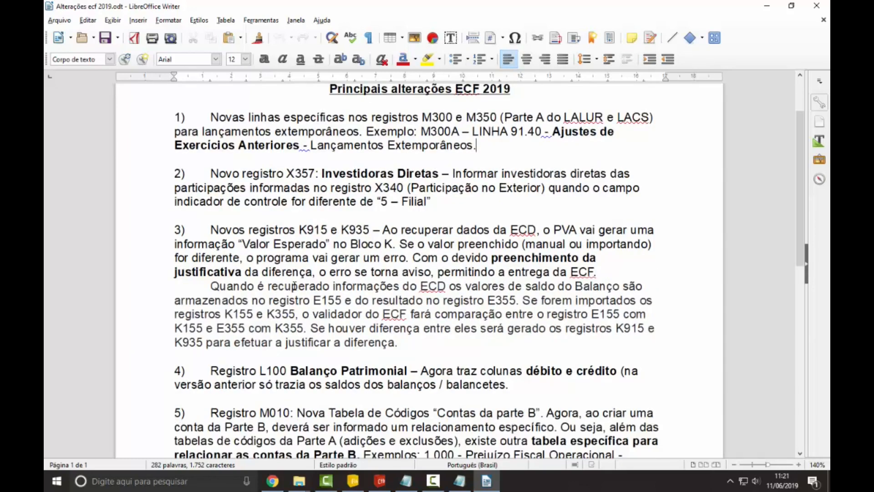
scroll(294, 286, down, 2)
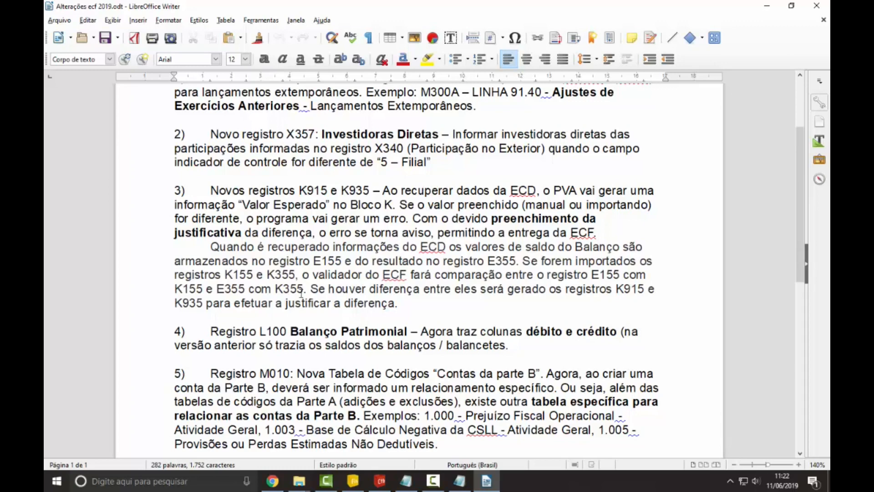
scroll(297, 345, down, 1)
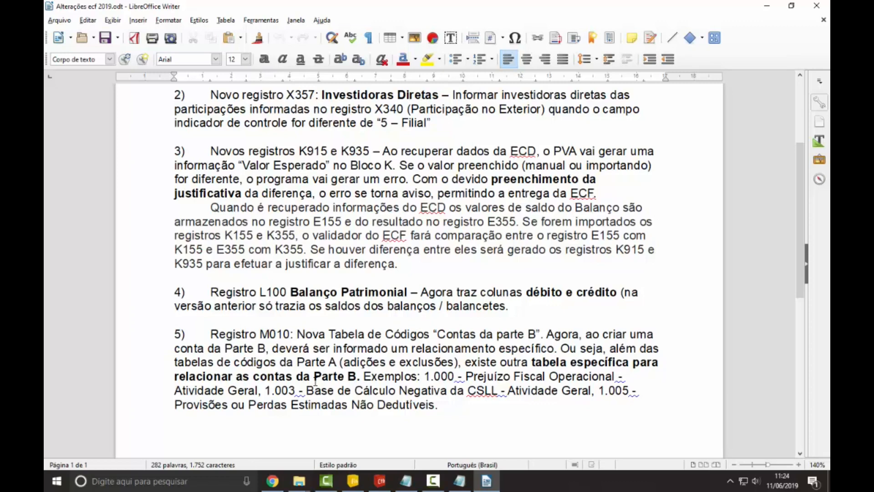
click(433, 481)
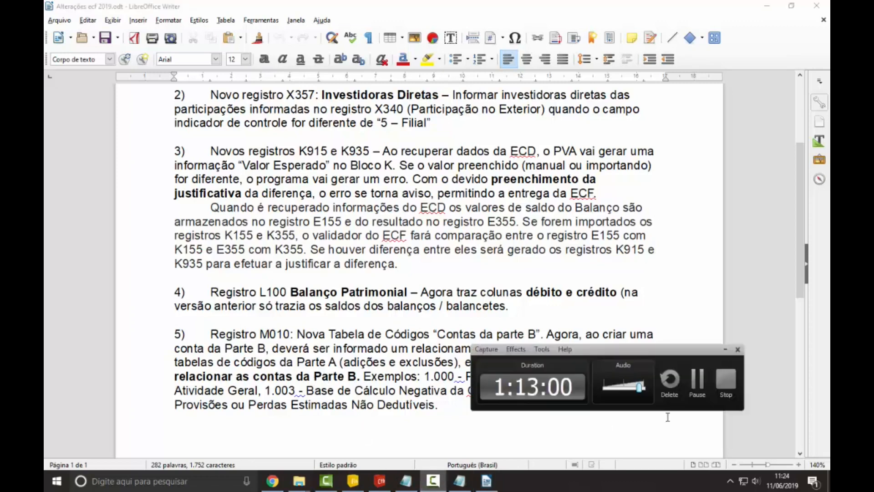